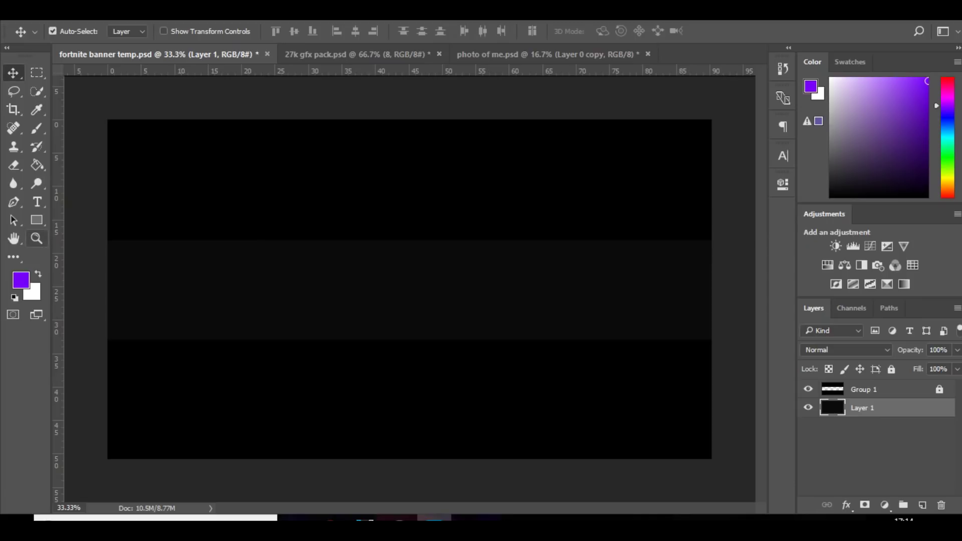
- On a new layer, brush soft white glows at the canvas's top centre and two lower corners, and set the blend mode to Overlay
{"action": "left_click", "coordinate": [37, 129]}
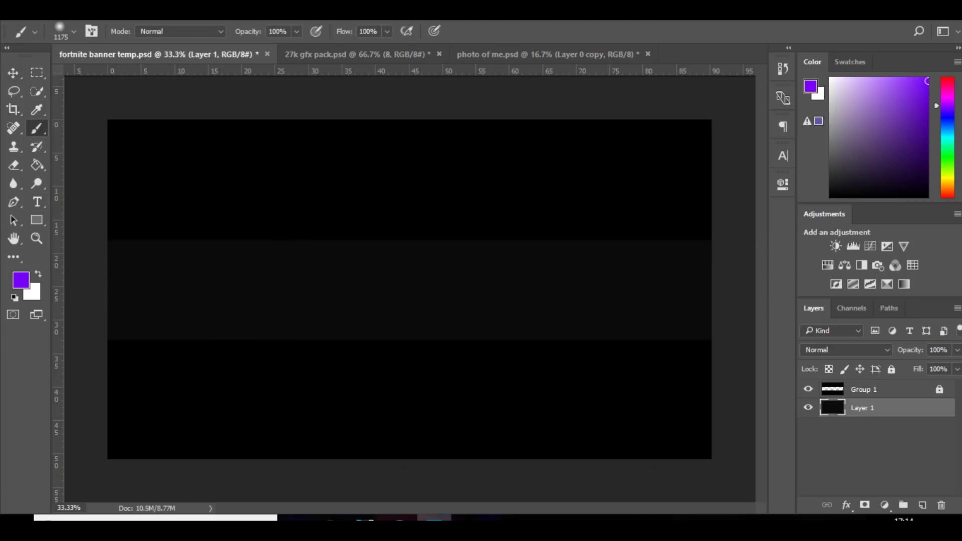
{"action": "key", "text": "x"}
{"action": "left_click", "coordinate": [923, 505]}
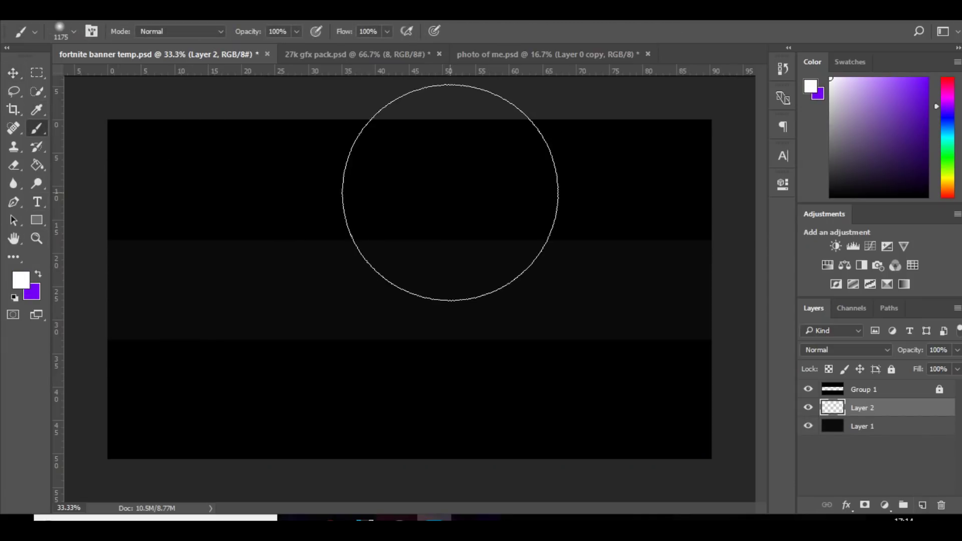
{"action": "left_click", "coordinate": [410, 154]}
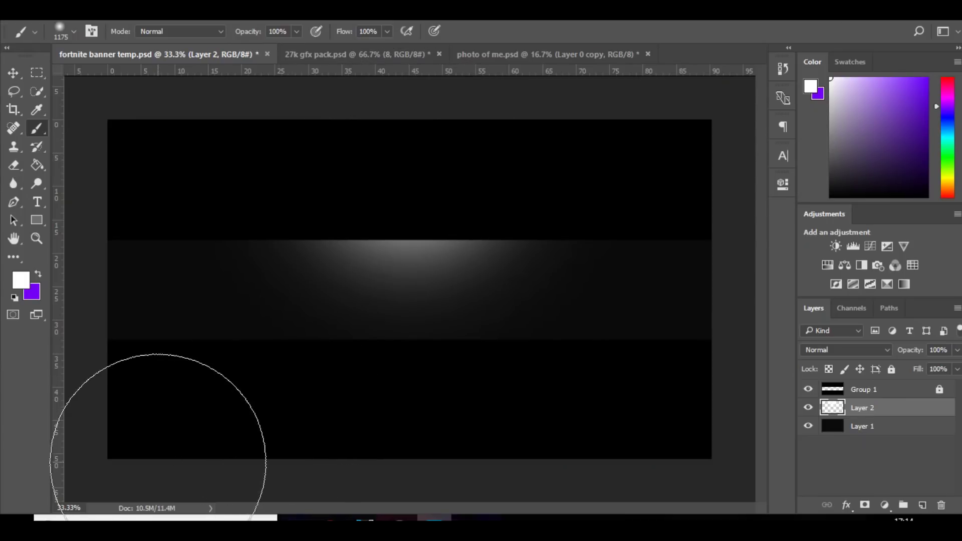
{"action": "left_click", "coordinate": [228, 451]}
{"action": "left_click", "coordinate": [599, 451]}
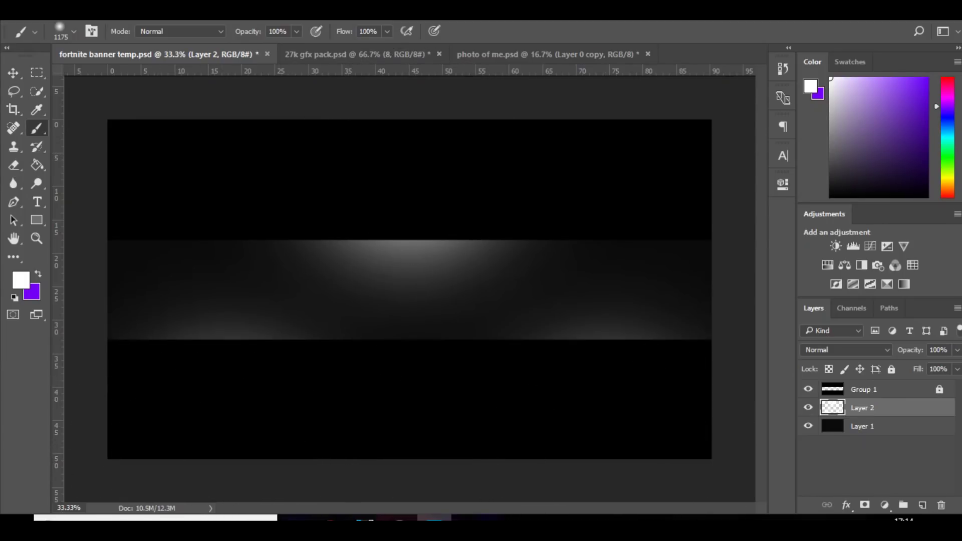
{"action": "left_click", "coordinate": [846, 350]}
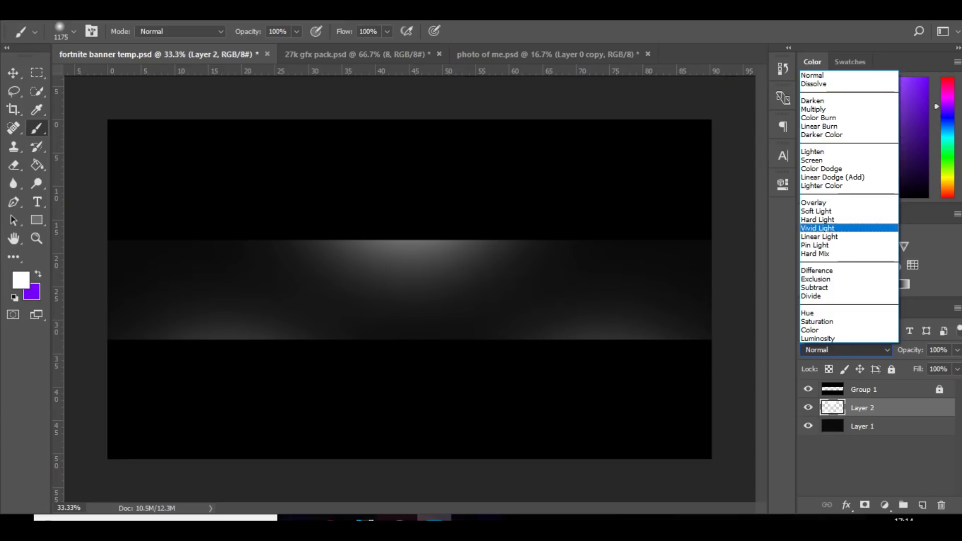
{"action": "left_click", "coordinate": [822, 196]}
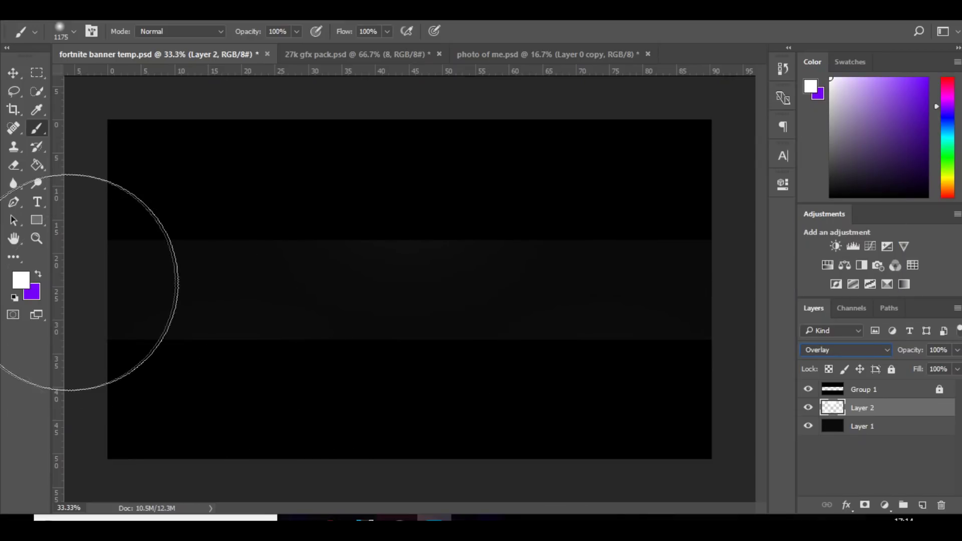
- Brush a soft purple glow along the entire lower edge of the canvas on a new layer
{"action": "left_click", "coordinate": [38, 274]}
{"action": "left_click", "coordinate": [922, 505]}
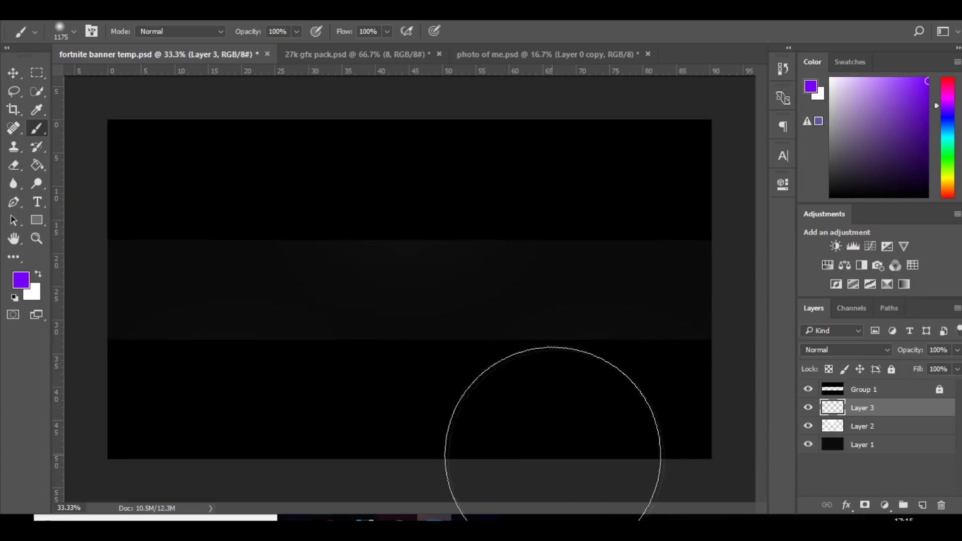
{"action": "mouse_move", "coordinate": [741, 462]}
{"action": "left_mouse_down"}
{"action": "mouse_move", "coordinate": [517, 472]}
{"action": "mouse_move", "coordinate": [202, 470]}
{"action": "mouse_move", "coordinate": [130, 487]}
{"action": "mouse_move", "coordinate": [82, 485]}
{"action": "left_mouse_up"}
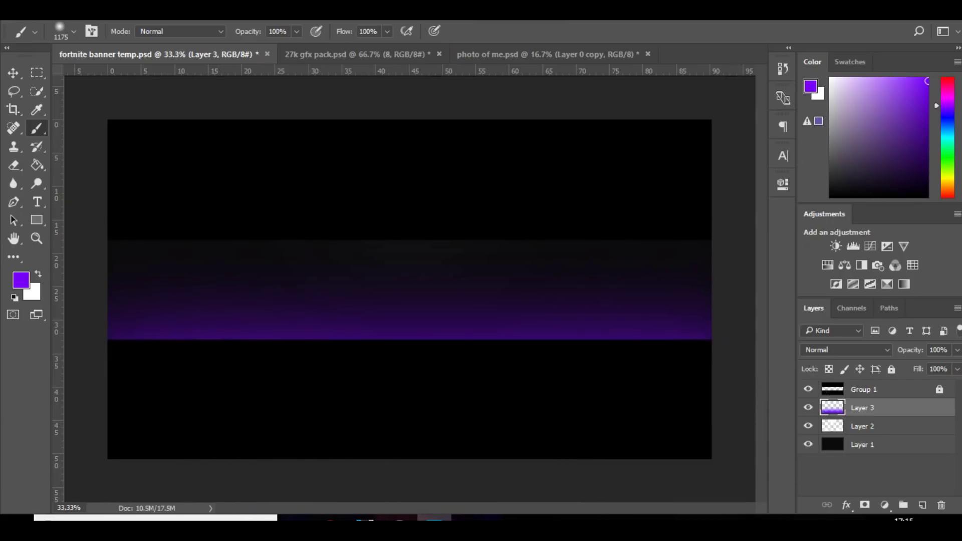
- Lower the purple glow layer's opacity to 20% and move it below Layer 2
{"action": "left_click", "coordinate": [958, 350]}
{"action": "left_click_drag", "start_coordinate": [960, 367], "coordinate": [904, 368]}
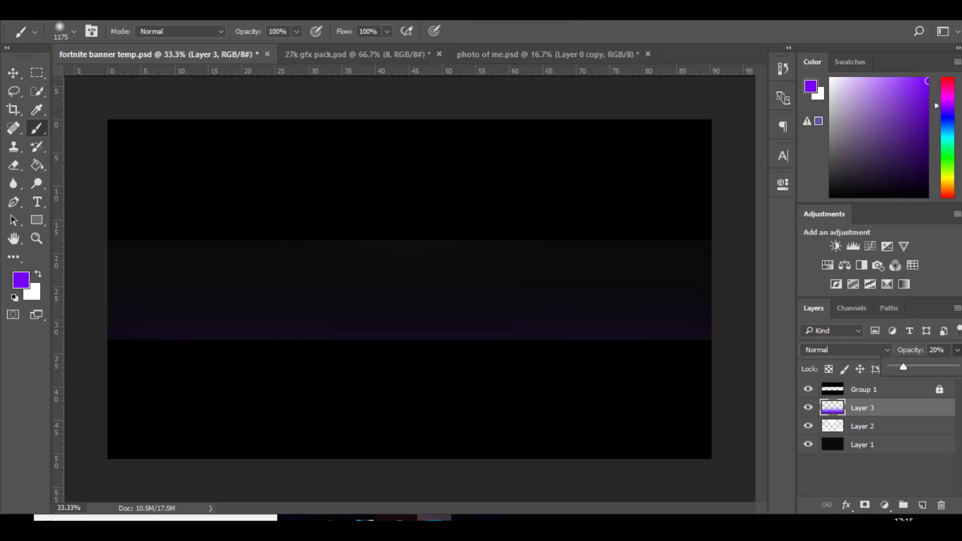
{"action": "key", "text": "ctrl+bracketleft"}
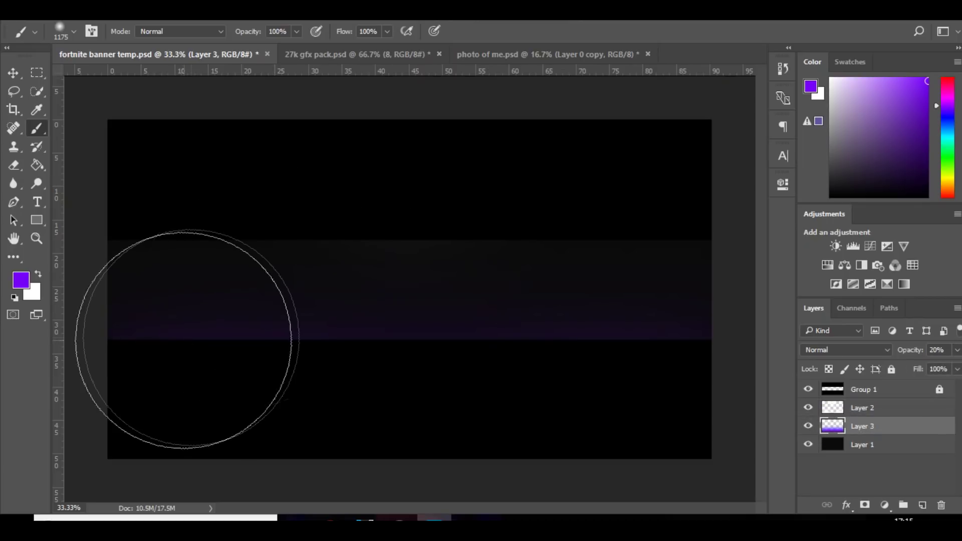
{"action": "key", "text": "e"}
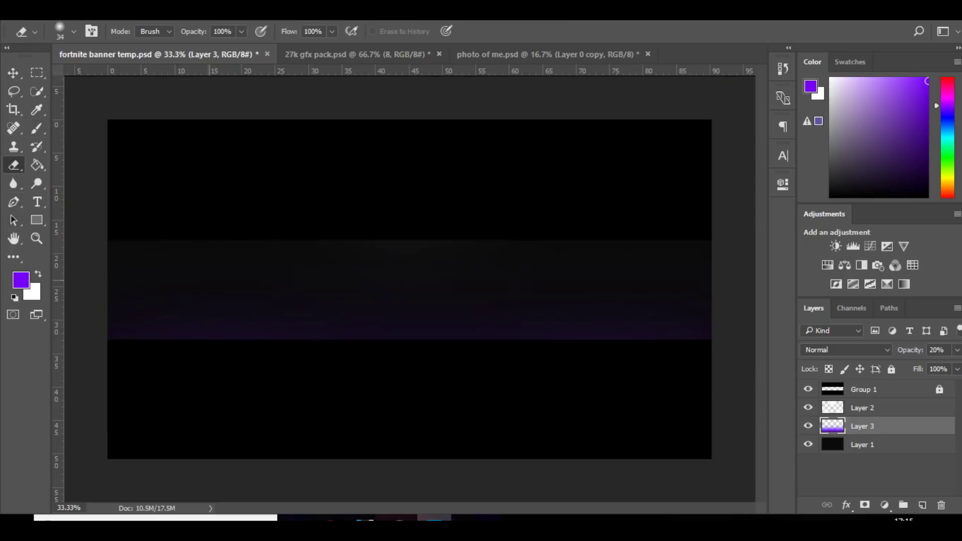
- On a new layer above Layer 2, brush soft black (000000) strokes down both side edges and set the layer's opacity to 20%
{"action": "left_click", "coordinate": [863, 408]}
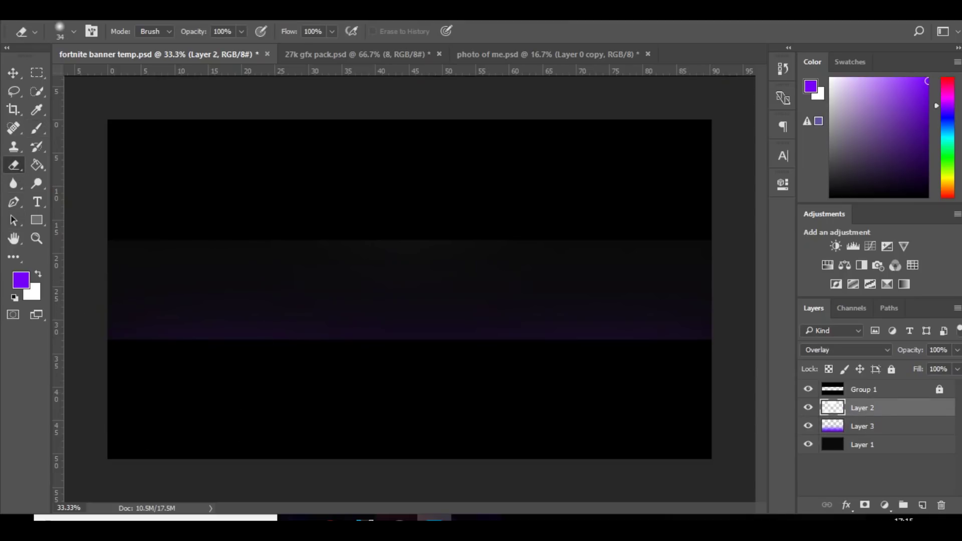
{"action": "left_click", "coordinate": [923, 505]}
{"action": "left_click", "coordinate": [37, 129]}
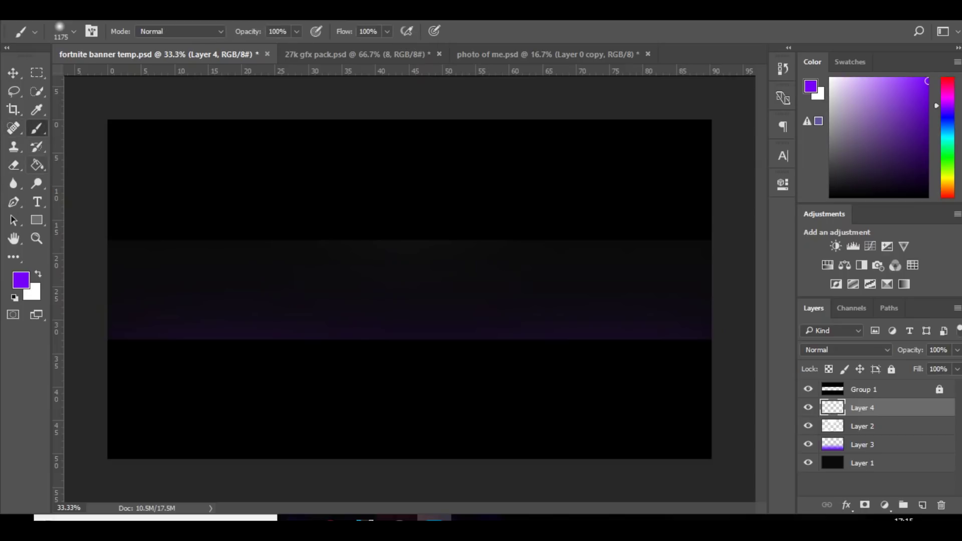
{"action": "left_click", "coordinate": [21, 280]}
{"action": "left_click", "coordinate": [506, 230]}
{"action": "type", "text": "000000"}
{"action": "key", "text": "Return"}
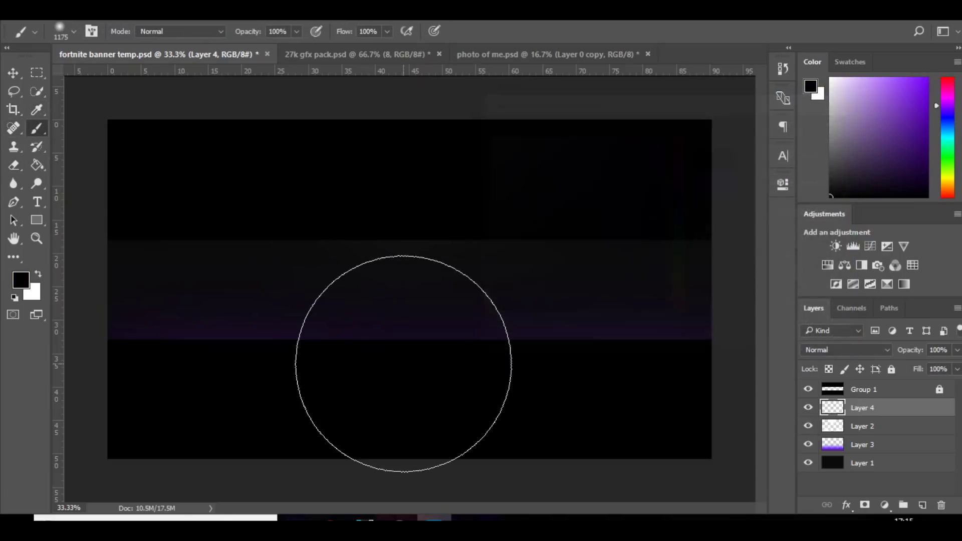
{"action": "mouse_move", "coordinate": [667, 131]}
{"action": "left_mouse_down"}
{"action": "mouse_move", "coordinate": [708, 340]}
{"action": "mouse_move", "coordinate": [645, 461]}
{"action": "left_mouse_up"}
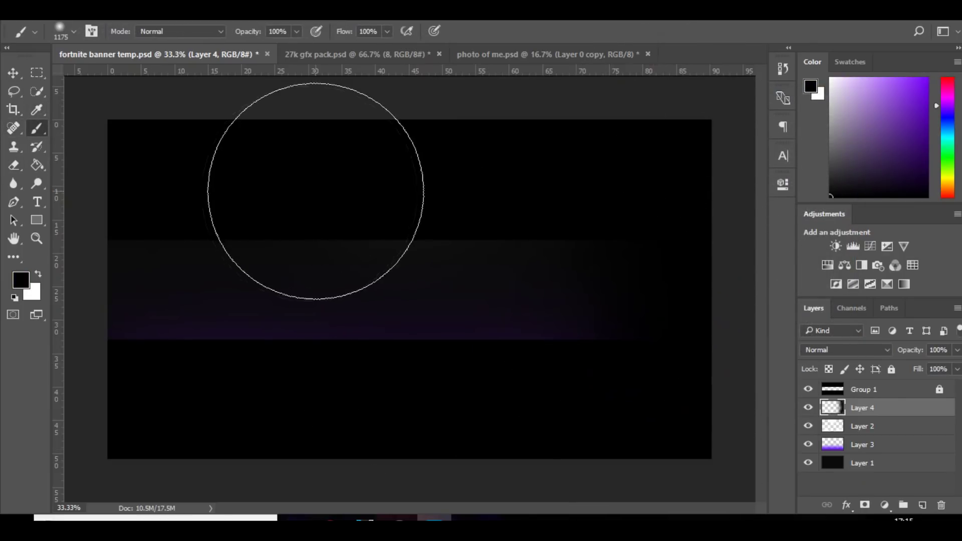
{"action": "left_click_drag", "start_coordinate": [125, 297], "coordinate": [121, 451]}
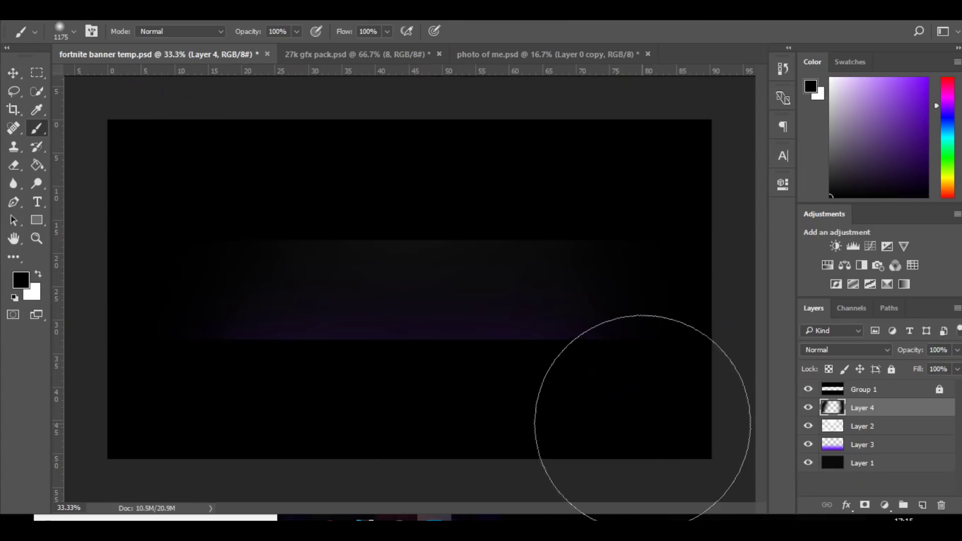
{"action": "left_click", "coordinate": [957, 369]}
{"action": "left_click_drag", "start_coordinate": [956, 367], "coordinate": [904, 368]}
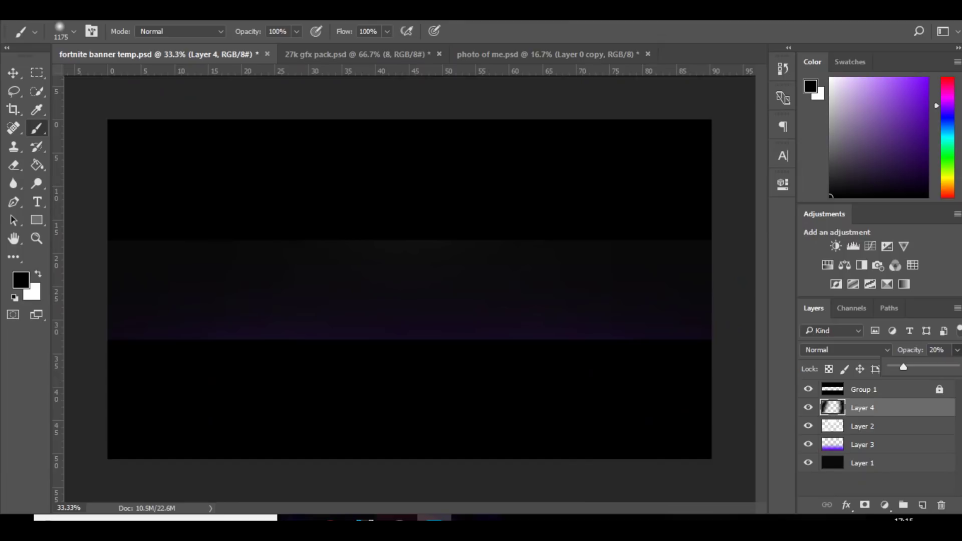
- In 27k gfx pack.psd, hide stock image 8 and collapse the Stocks group
{"action": "left_click", "coordinate": [13, 73]}
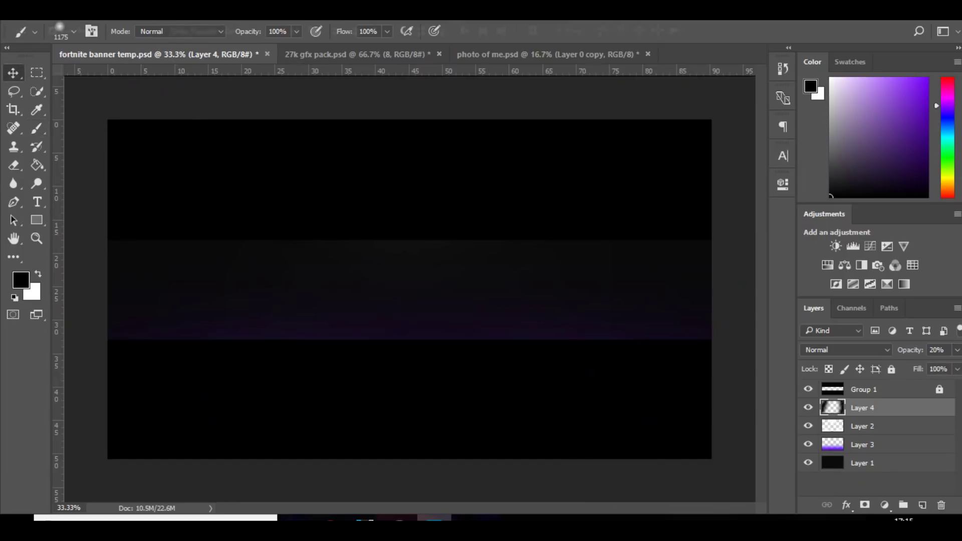
{"action": "left_click", "coordinate": [356, 54]}
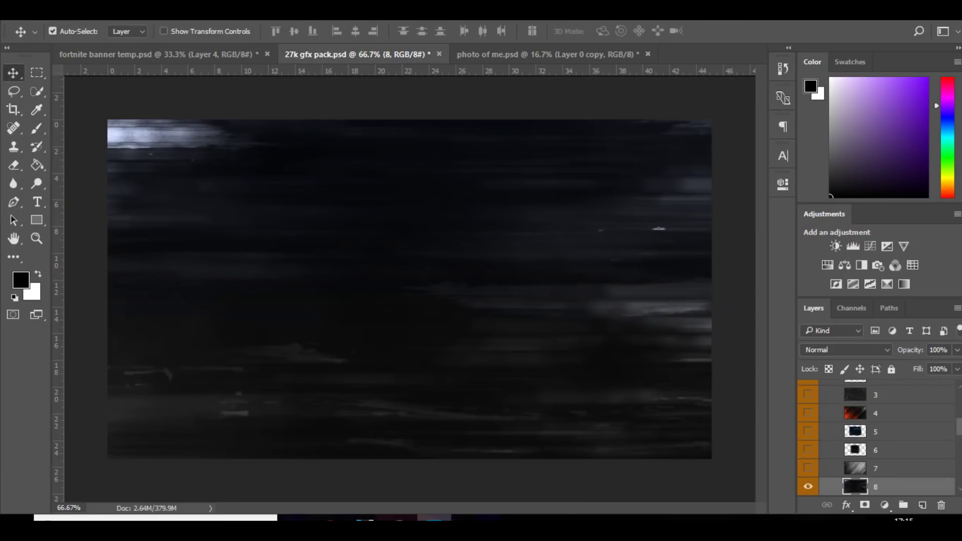
{"action": "left_click", "coordinate": [808, 487]}
{"action": "left_click_drag", "start_coordinate": [960, 426], "coordinate": [959, 411]}
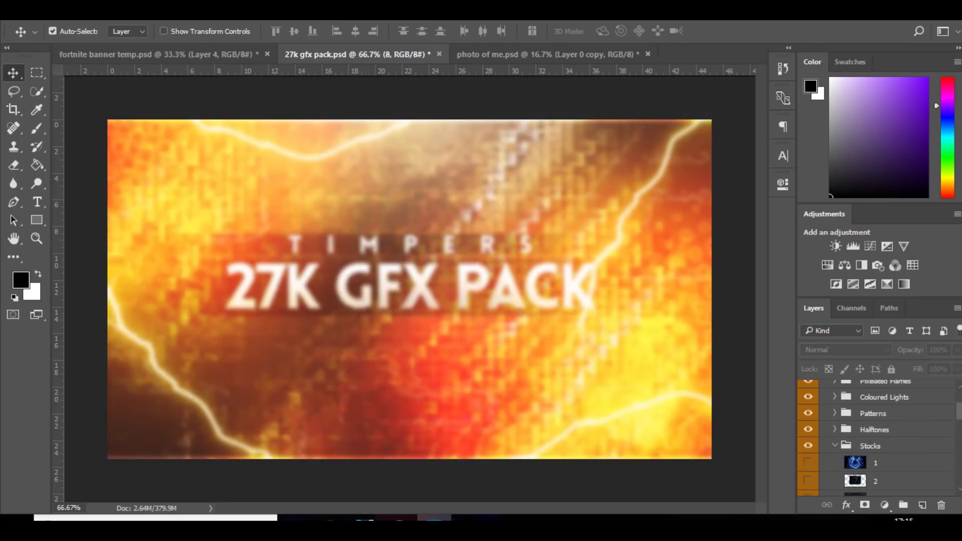
{"action": "left_click", "coordinate": [834, 445]}
{"action": "left_click", "coordinate": [870, 445]}
- Show image 2 from the Coloured Lights group and copy it into fortnite banner temp.psd
{"action": "left_click", "coordinate": [835, 397]}
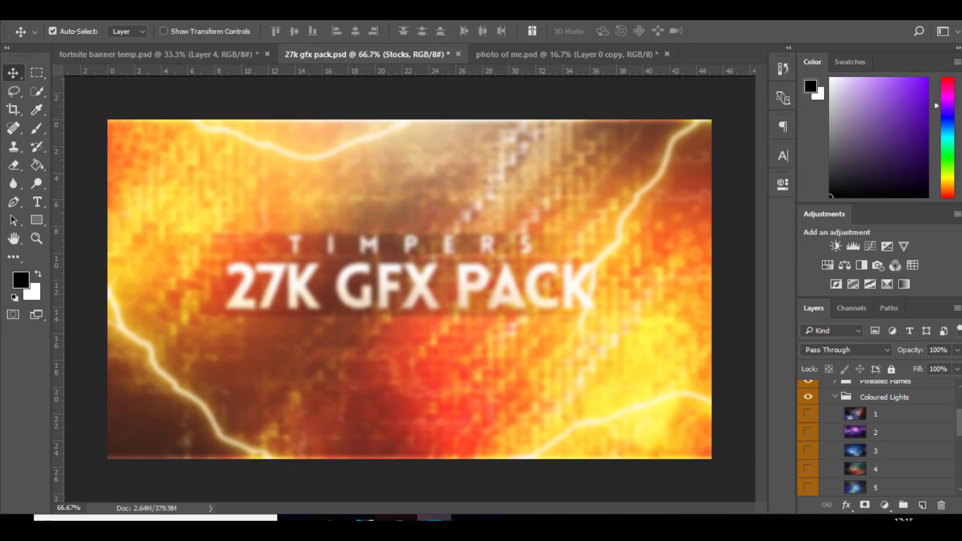
{"action": "left_click", "coordinate": [809, 432]}
{"action": "left_click", "coordinate": [449, 384]}
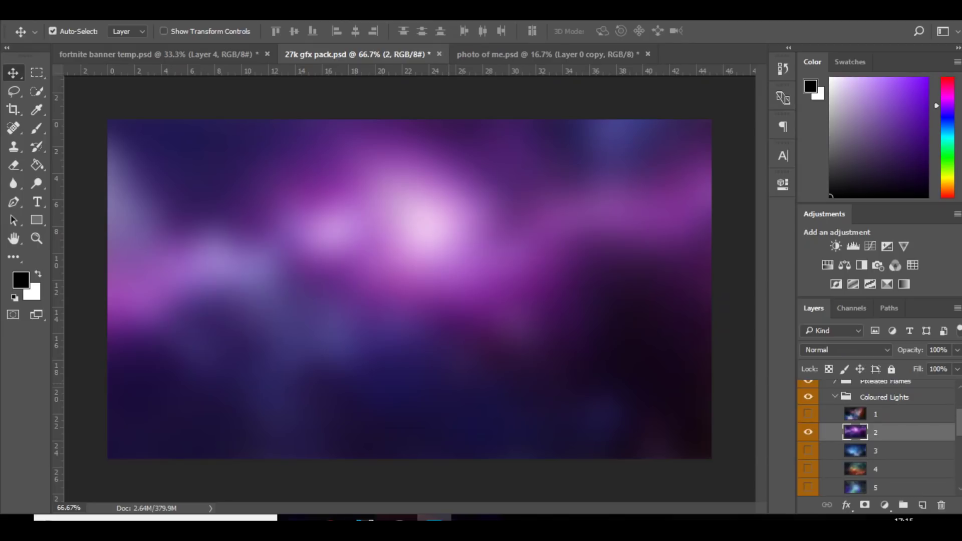
{"action": "left_click_drag", "start_coordinate": [331, 244], "coordinate": [351, 251]}
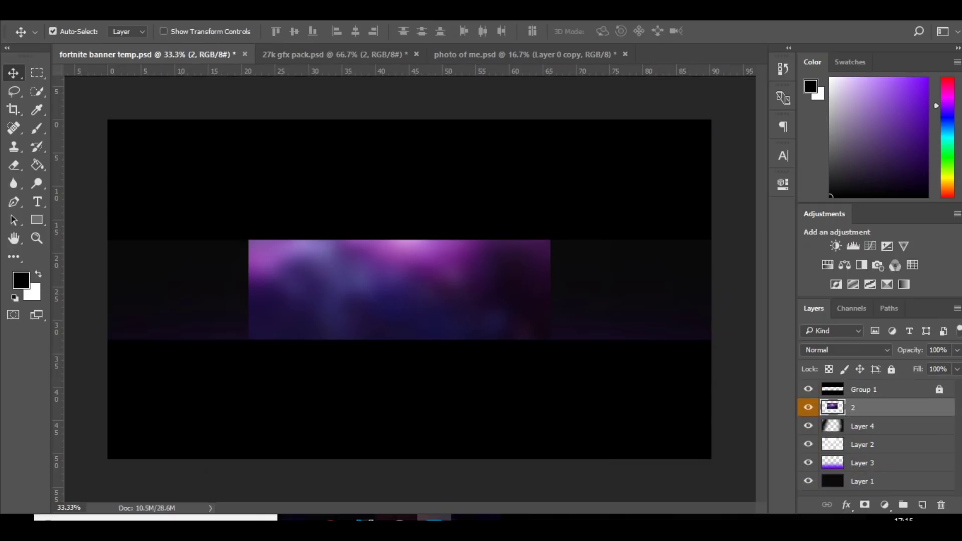
- Move the purple lights layer down to just above Layer 1 and scale it up to span the full canvas width
{"action": "key", "text": "ctrl+bracketleft"}
{"action": "key", "text": "ctrl+bracketleft"}
{"action": "key", "text": "ctrl+bracketleft"}
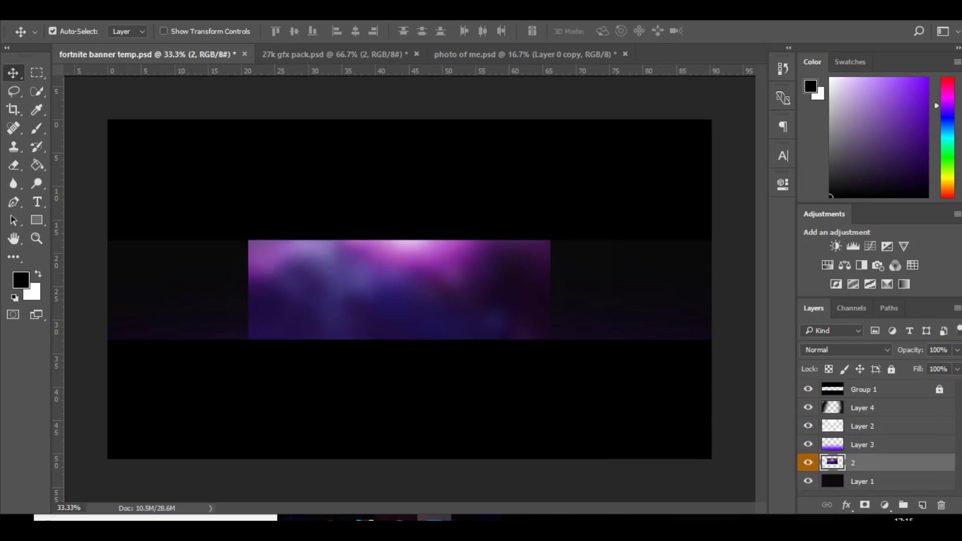
{"action": "key", "text": "ctrl+t"}
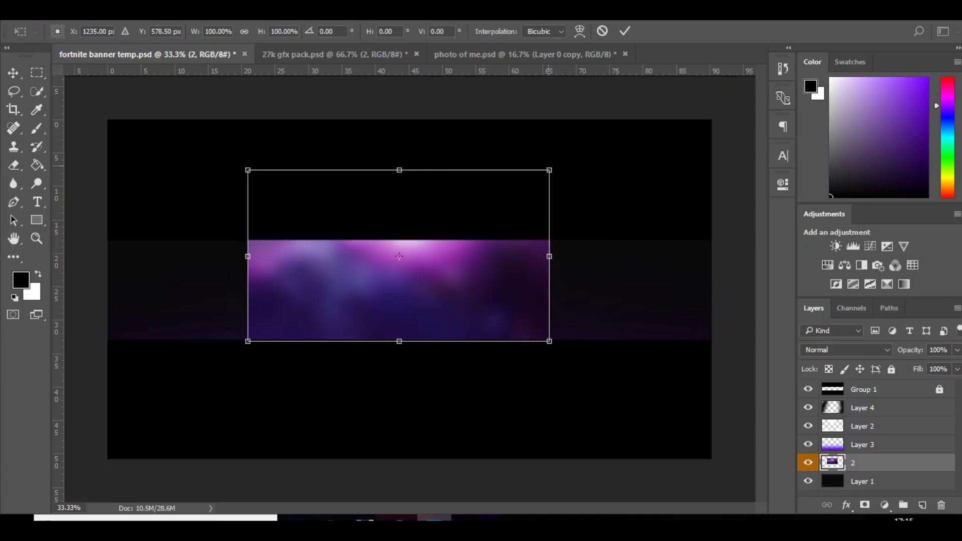
{"action": "left_click_drag", "start_coordinate": [550, 169], "coordinate": [751, 126]}
{"action": "key", "text": "Return"}
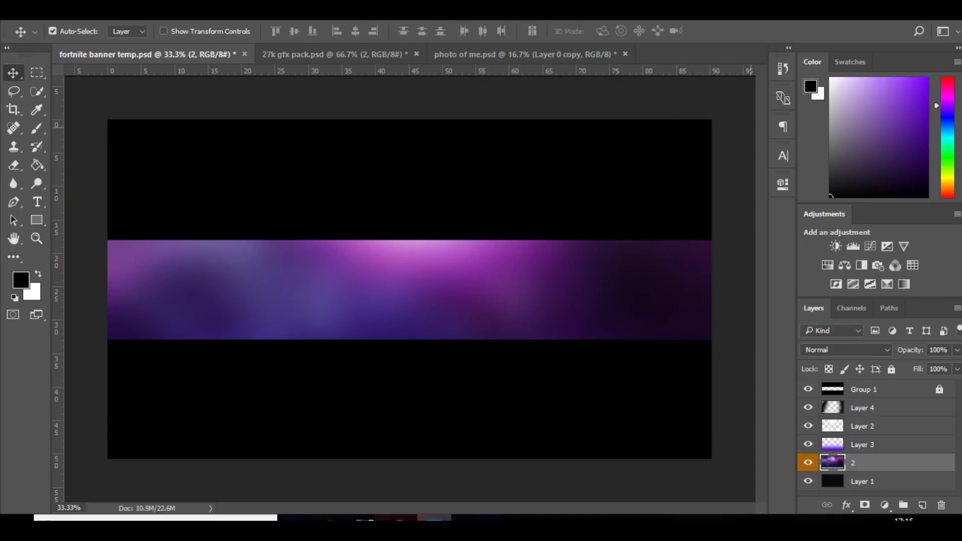
- Try a Hue/Saturation adjustment on the purple lights layer, with the hue set back to 0
{"action": "key", "text": "ctrl+u"}
{"action": "type", "text": "-75"}
{"action": "key", "text": "Down"}
{"action": "key", "text": "Down"}
{"action": "type", "text": "0"}
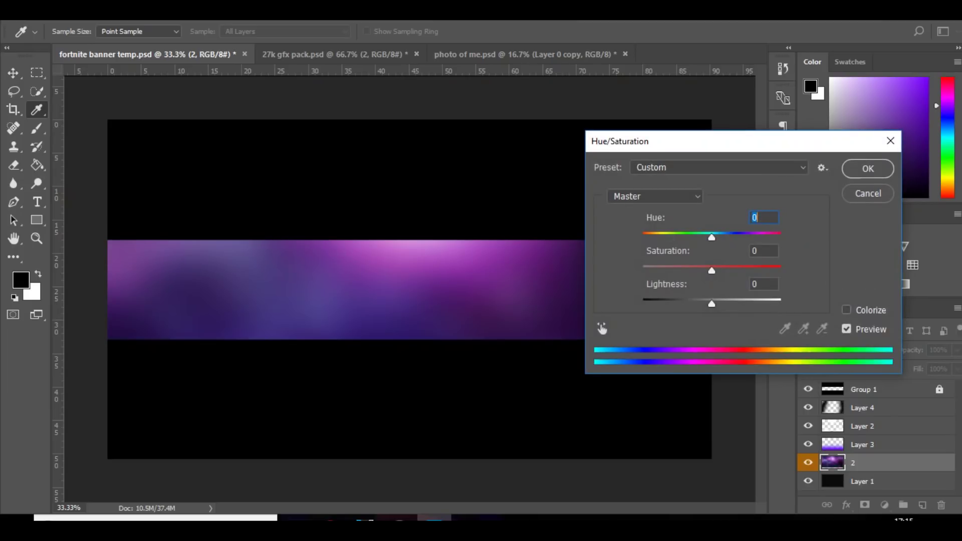
{"action": "left_click", "coordinate": [868, 169]}
- Try successive blend modes on the purple lights layer and settle on Color Dodge
{"action": "left_click", "coordinate": [847, 350]}
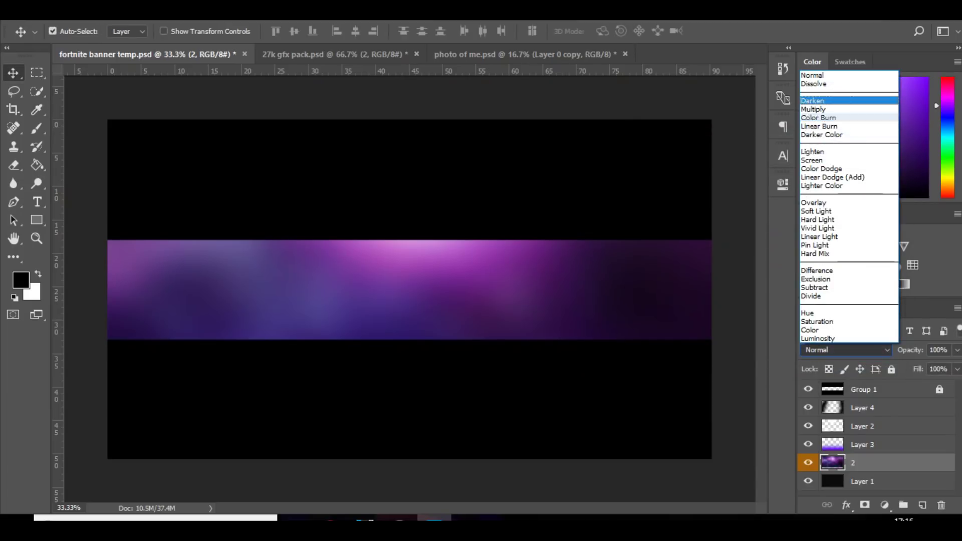
{"action": "key", "text": "Escape"}
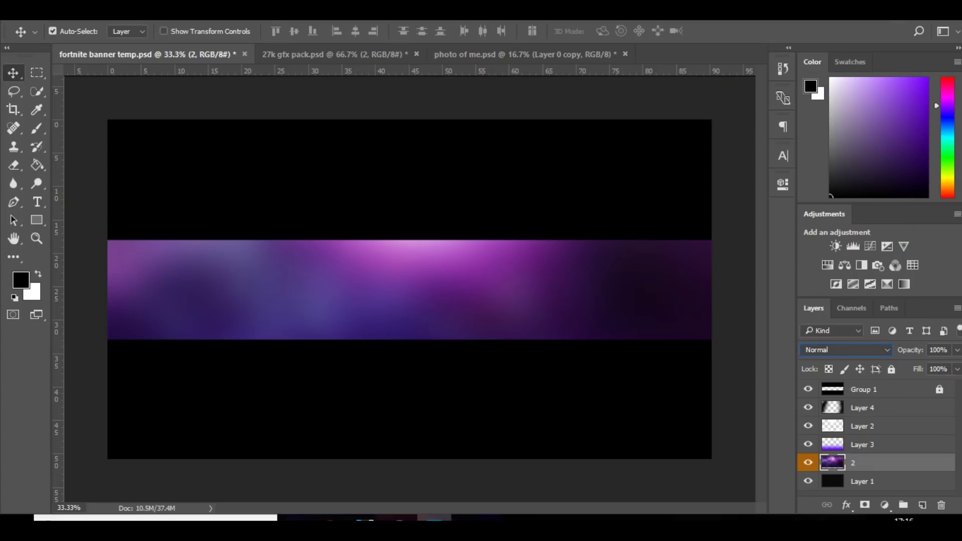
{"action": "key", "text": "Down"}
{"action": "key", "text": "Down"}
{"action": "key", "text": "Down"}
{"action": "key", "text": "Down"}
{"action": "key", "text": "Down"}
{"action": "key", "text": "Down"}
{"action": "key", "text": "Down"}
{"action": "key", "text": "Down"}
{"action": "key", "text": "Down"}
{"action": "key", "text": "Down"}
{"action": "key", "text": "Up"}
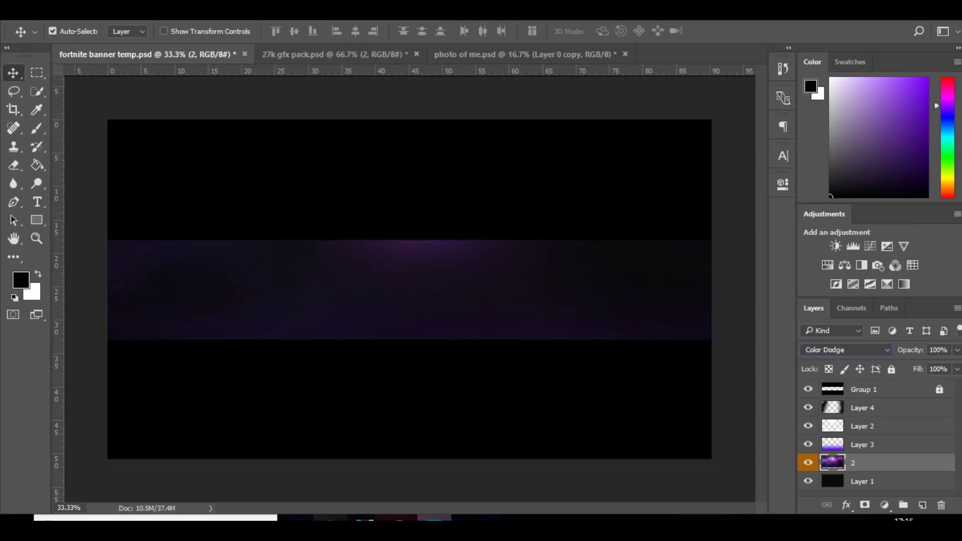
- Check Ali-A's YouTube banner in the browser for reference, and draw a black square of about 513 × 513 px left of the banner's centre
{"action": "left_click", "coordinate": [330, 519]}
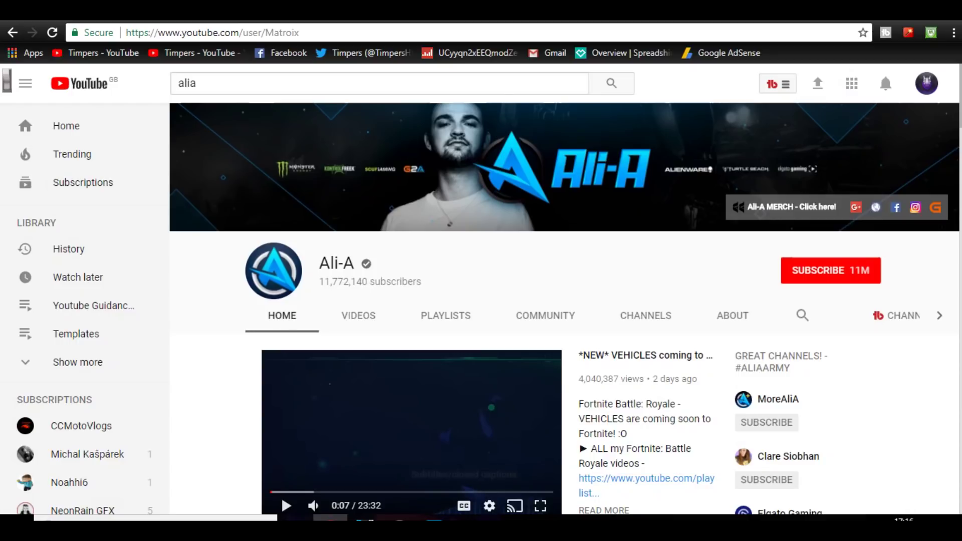
{"action": "key", "text": "alt+Tab"}
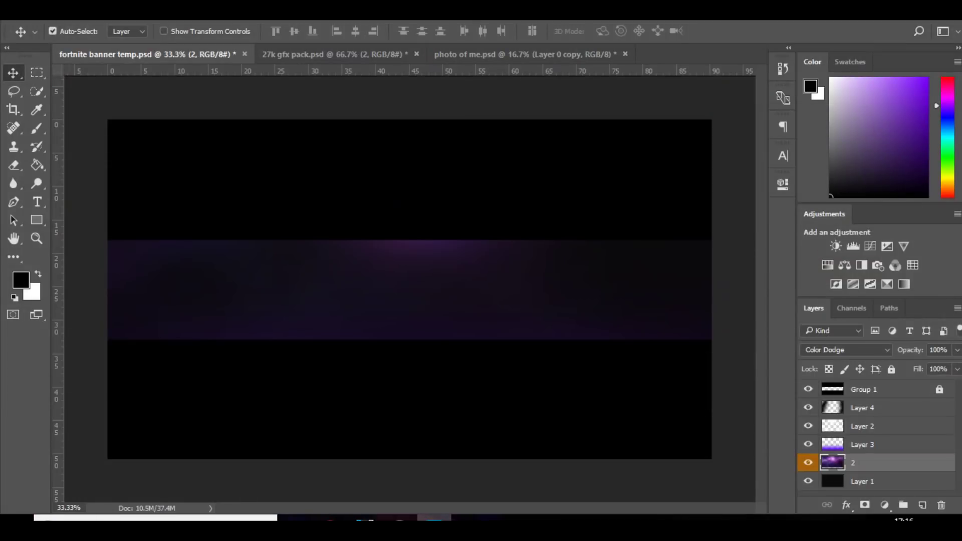
{"action": "left_click", "coordinate": [36, 220]}
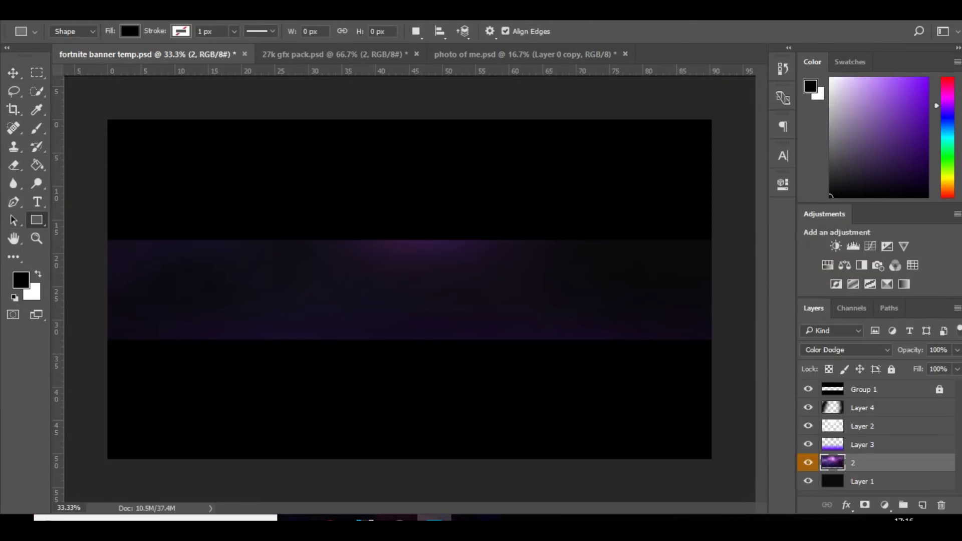
{"action": "left_click_drag", "start_coordinate": [282, 263], "coordinate": [403, 383]}
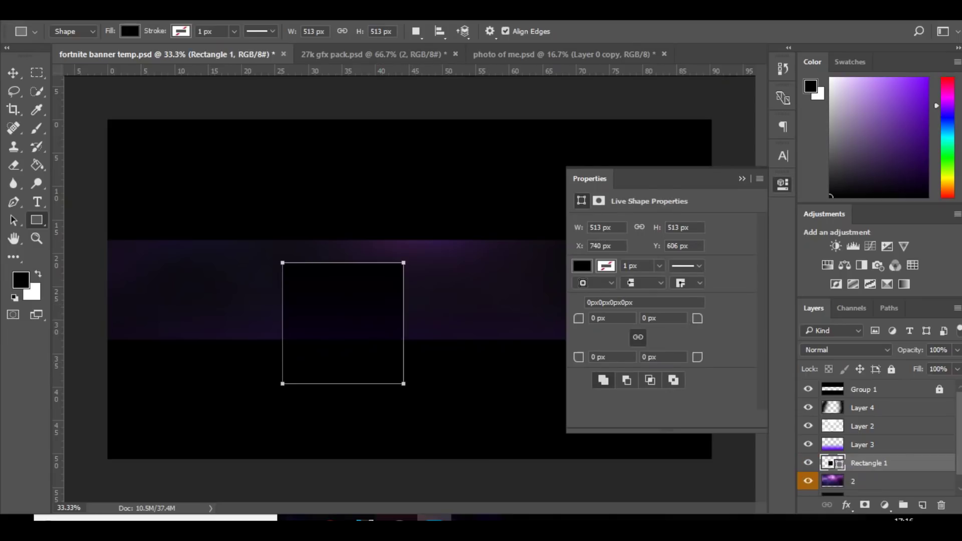
{"action": "left_click", "coordinate": [742, 179]}
- Change the square's fill colour from black to purple and rasterize its Rectangle 1 layer
{"action": "left_click", "coordinate": [129, 31]}
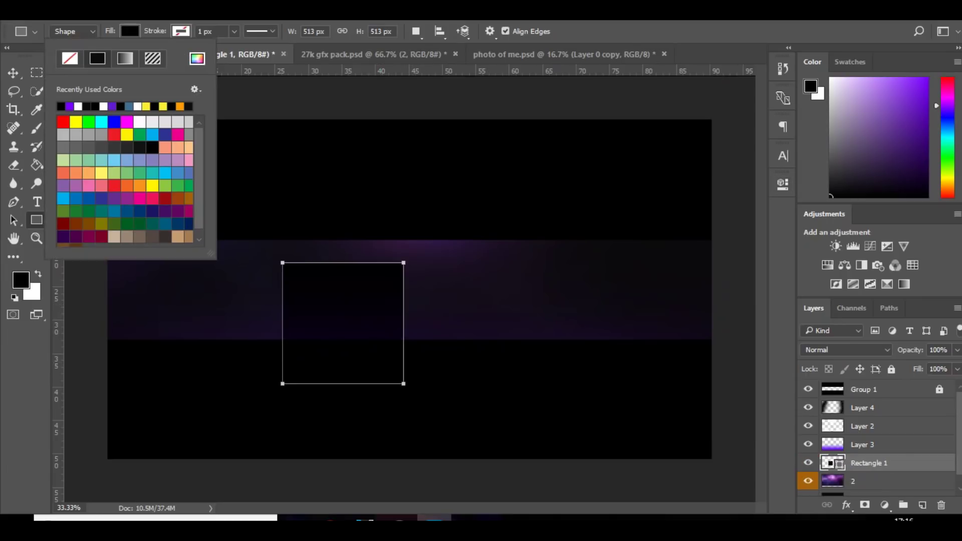
{"action": "left_click", "coordinate": [69, 106]}
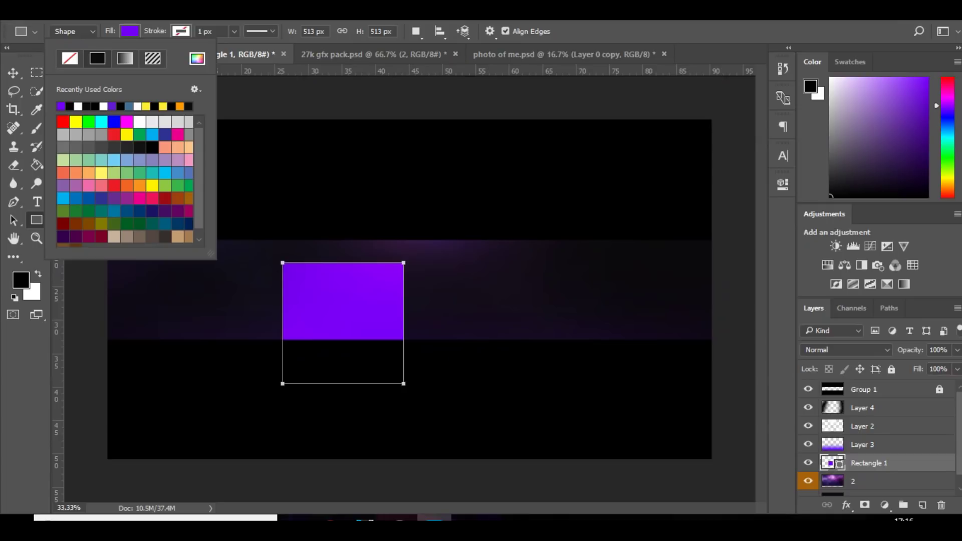
{"action": "key", "text": "v"}
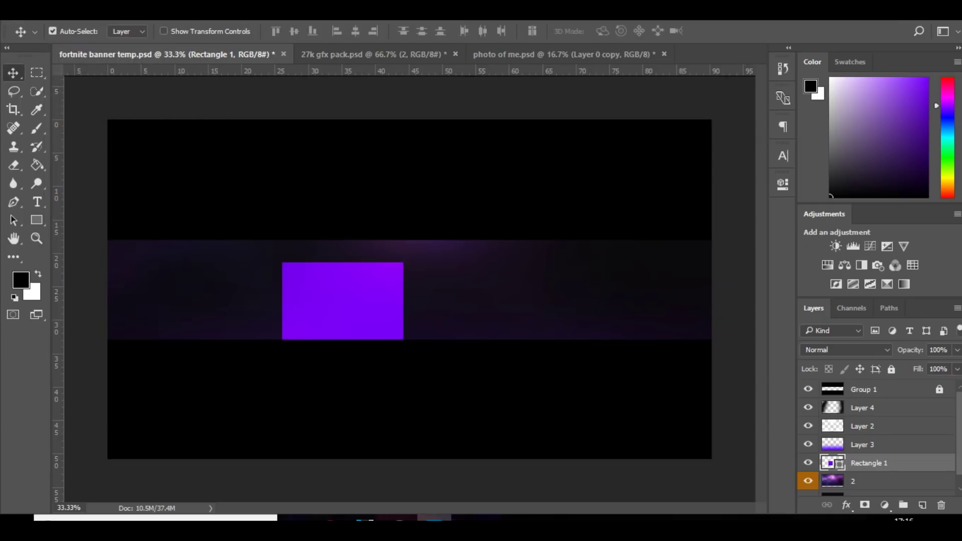
{"action": "right_click", "coordinate": [869, 463]}
{"action": "left_click", "coordinate": [696, 210]}
- Lower the fill of the Rectangle 1 layer to 37%
{"action": "left_click", "coordinate": [958, 369]}
{"action": "left_click", "coordinate": [919, 386]}
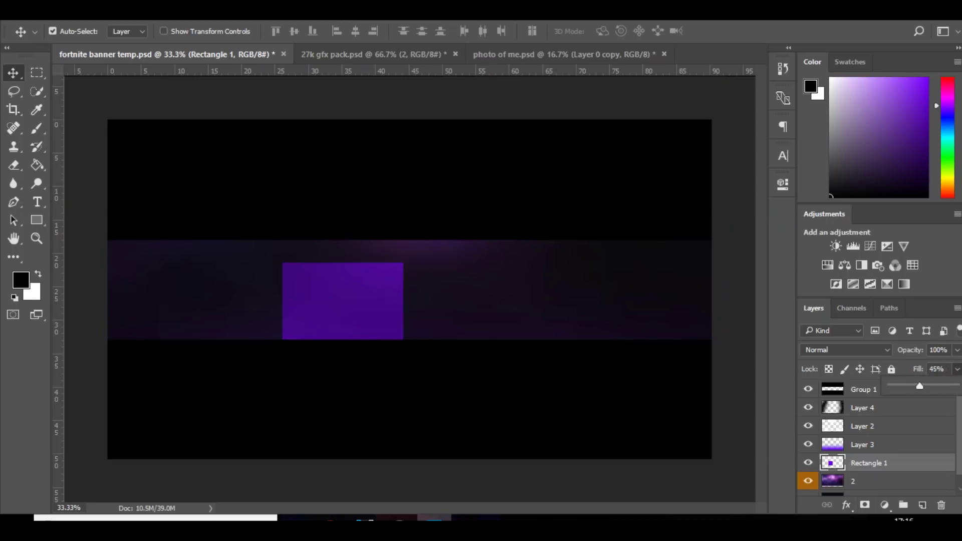
{"action": "mouse_move", "coordinate": [920, 386]}
{"action": "left_mouse_down"}
{"action": "mouse_move", "coordinate": [900, 386]}
{"action": "mouse_move", "coordinate": [916, 386]}
{"action": "left_mouse_up"}
- Add a 2 px outside stroke in purple (6c00f1) to the square through its layer style
{"action": "double_click", "coordinate": [914, 464]}
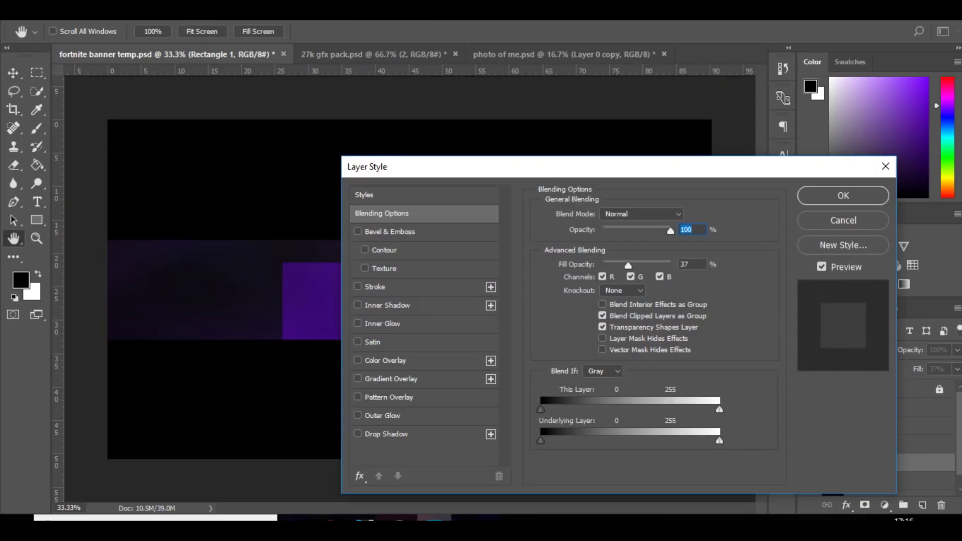
{"action": "left_click", "coordinate": [376, 287]}
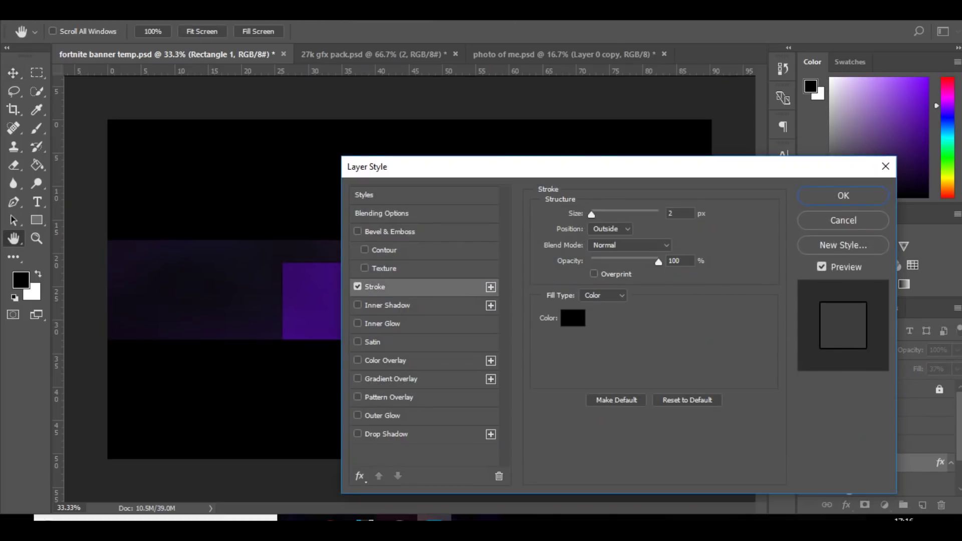
{"action": "left_click", "coordinate": [573, 319]}
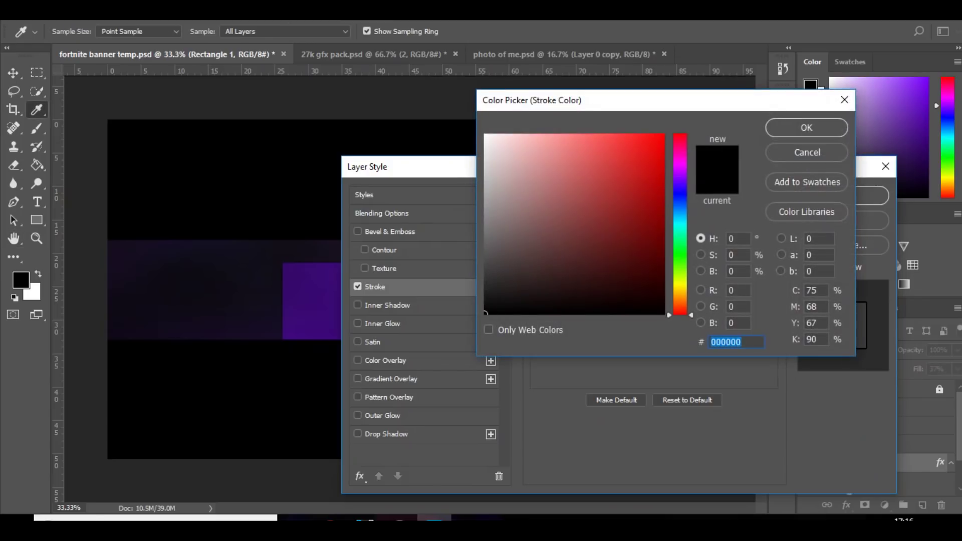
{"action": "left_click_drag", "start_coordinate": [680, 171], "coordinate": [680, 179]}
{"action": "left_click", "coordinate": [663, 144]}
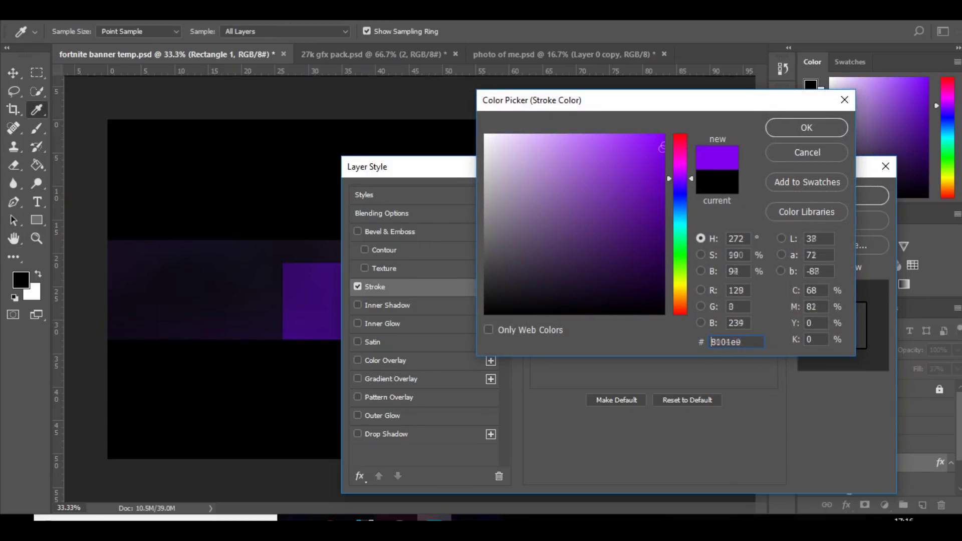
{"action": "left_click_drag", "start_coordinate": [680, 178], "coordinate": [680, 181]}
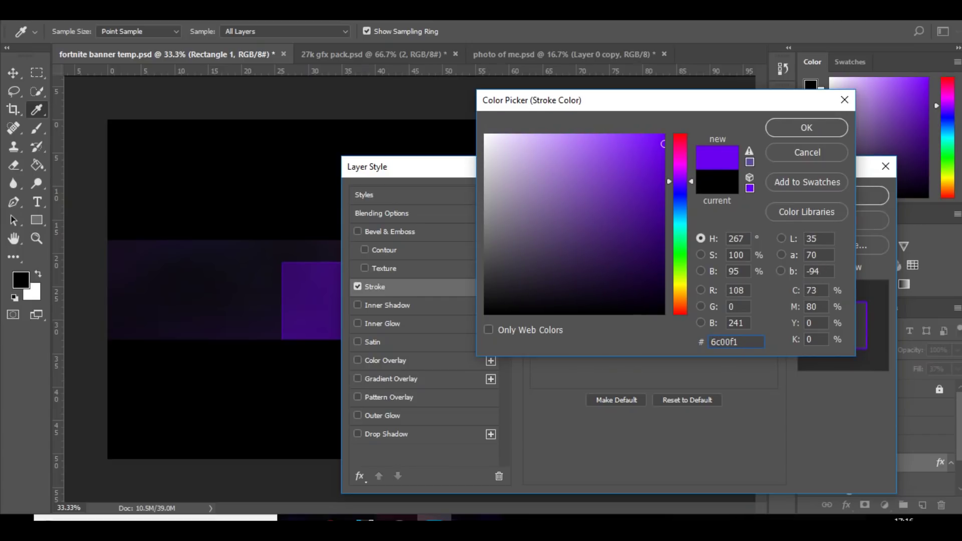
{"action": "left_click", "coordinate": [808, 127]}
{"action": "left_click", "coordinate": [843, 195]}
- Set the square layer's blend mode to Color Dodge and its fill to 54%
{"action": "left_click", "coordinate": [847, 350]}
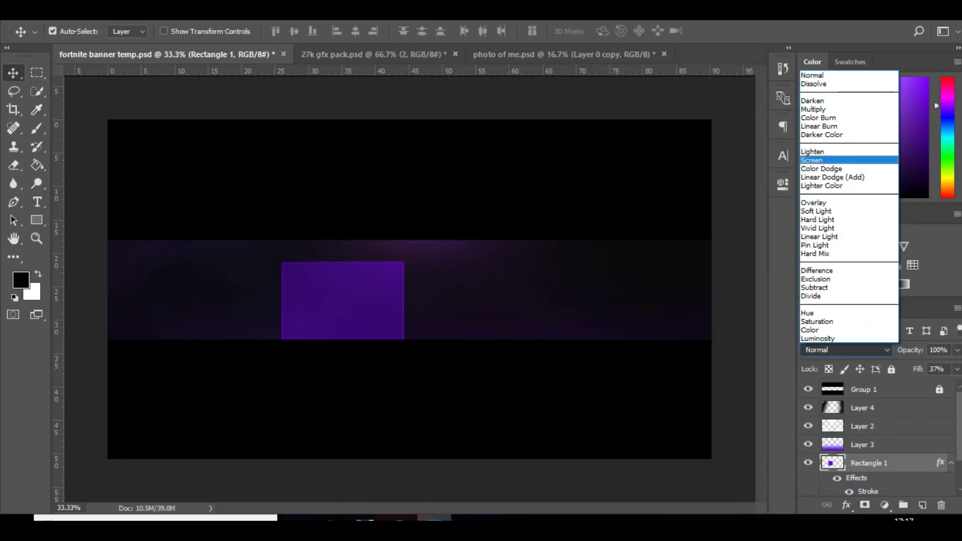
{"action": "left_click", "coordinate": [832, 169]}
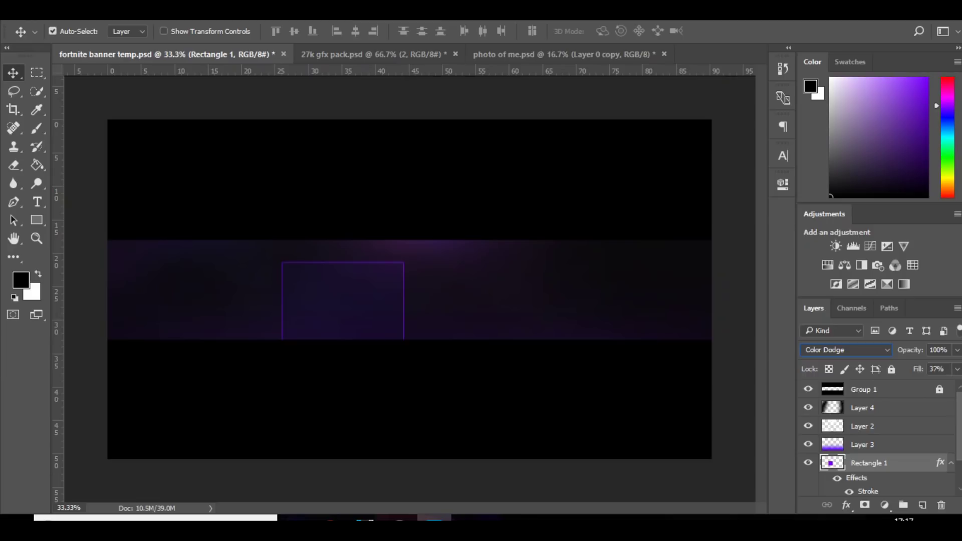
{"action": "left_click", "coordinate": [957, 369]}
{"action": "left_click_drag", "start_coordinate": [915, 386], "coordinate": [925, 386]}
{"action": "key", "text": "Return"}
- Move the square to the lower-left part of the banner strip and tilt it counter-clockwise so its upper corners show
{"action": "key", "text": "ctrl+t"}
{"action": "left_click_drag", "start_coordinate": [379, 299], "coordinate": [256, 345]}
{"action": "left_click_drag", "start_coordinate": [349, 323], "coordinate": [349, 279]}
{"action": "left_click_drag", "start_coordinate": [221, 323], "coordinate": [222, 318]}
{"action": "key", "text": "Return"}
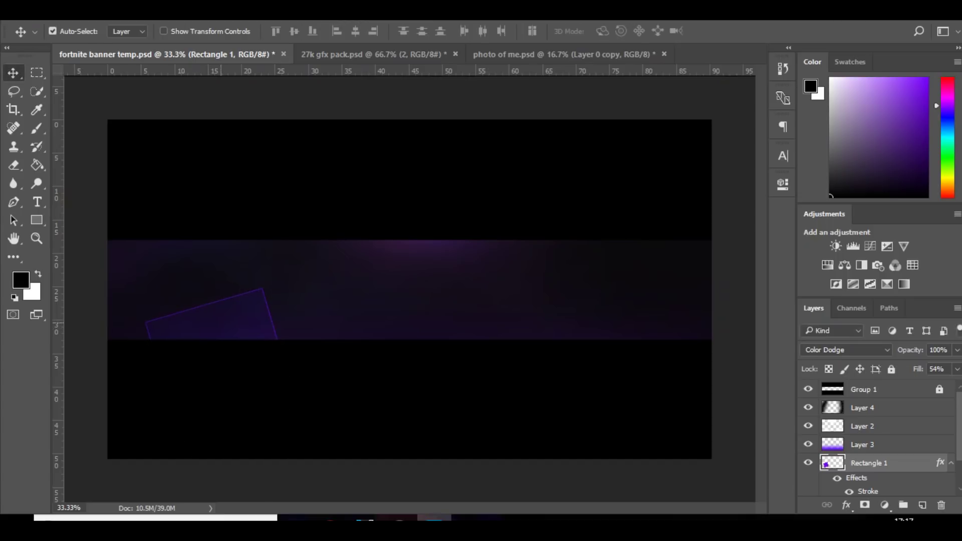
- Duplicate the square, move the copy to the upper edge of the banner's right half and tilt it slightly clockwise
{"action": "key", "text": "ctrl+j"}
{"action": "key", "text": "ctrl+t"}
{"action": "left_click_drag", "start_coordinate": [219, 364], "coordinate": [585, 206]}
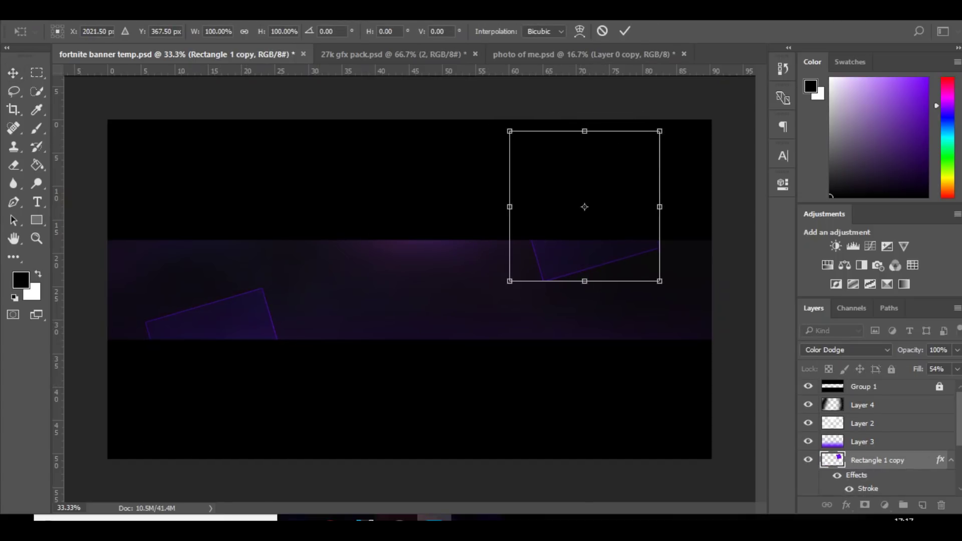
{"action": "left_click_drag", "start_coordinate": [702, 271], "coordinate": [697, 344]}
{"action": "key", "text": "Return"}
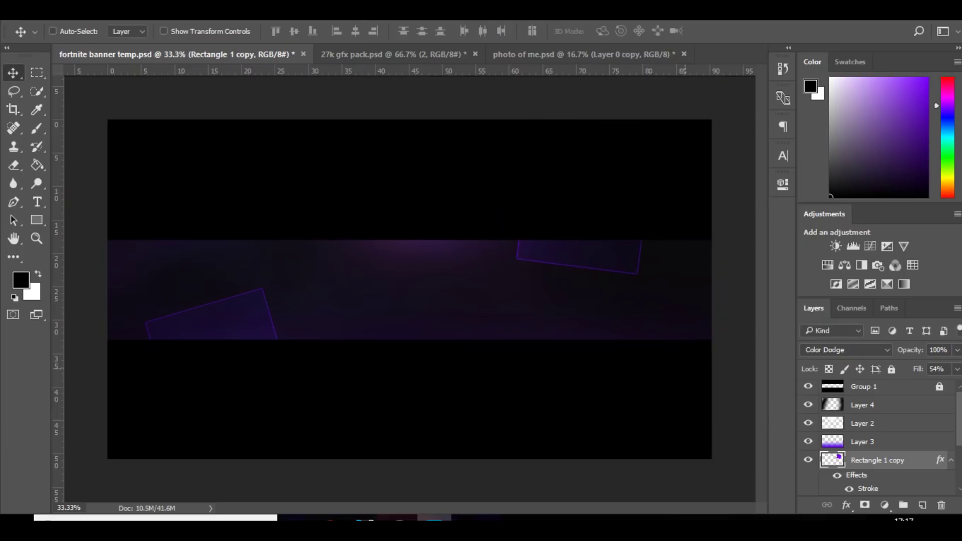
- Place another copy of the square, scaled to about 57% and tilted, at the strip's lower edge right of centre, with 0% fill
{"action": "key", "text": "ctrl+j"}
{"action": "key", "text": "ctrl+t"}
{"action": "left_click_drag", "start_coordinate": [619, 211], "coordinate": [522, 375]}
{"action": "left_click_drag", "start_coordinate": [556, 301], "coordinate": [519, 315]}
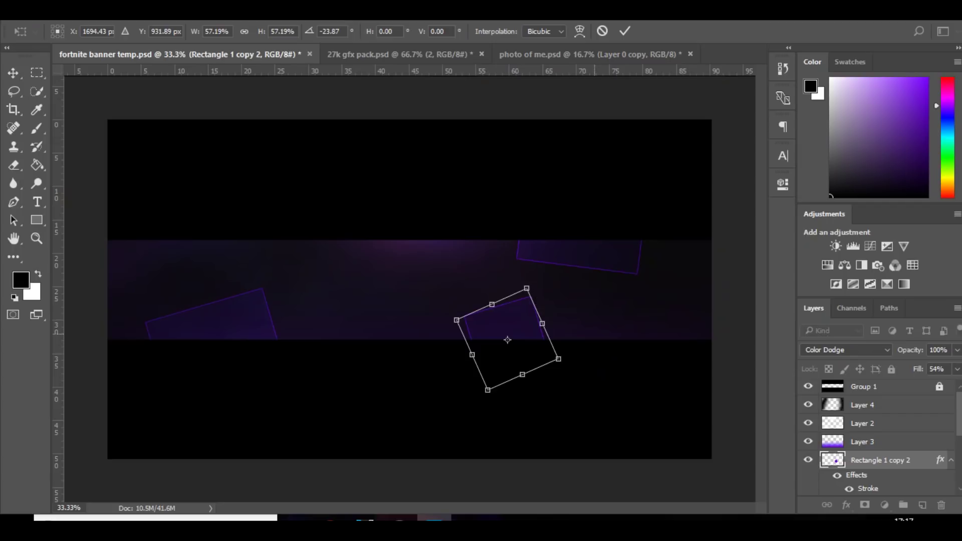
{"action": "mouse_move", "coordinate": [597, 294]}
{"action": "left_mouse_down"}
{"action": "mouse_move", "coordinate": [591, 261]}
{"action": "mouse_move", "coordinate": [608, 293]}
{"action": "left_mouse_up"}
{"action": "key", "text": "Return"}
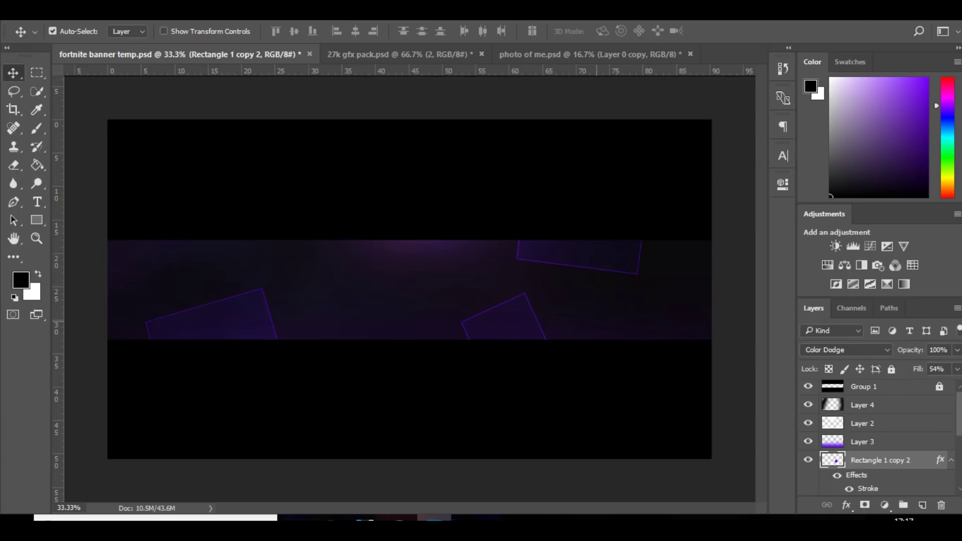
{"action": "left_click", "coordinate": [957, 370]}
{"action": "left_click_drag", "start_coordinate": [926, 386], "coordinate": [892, 386]}
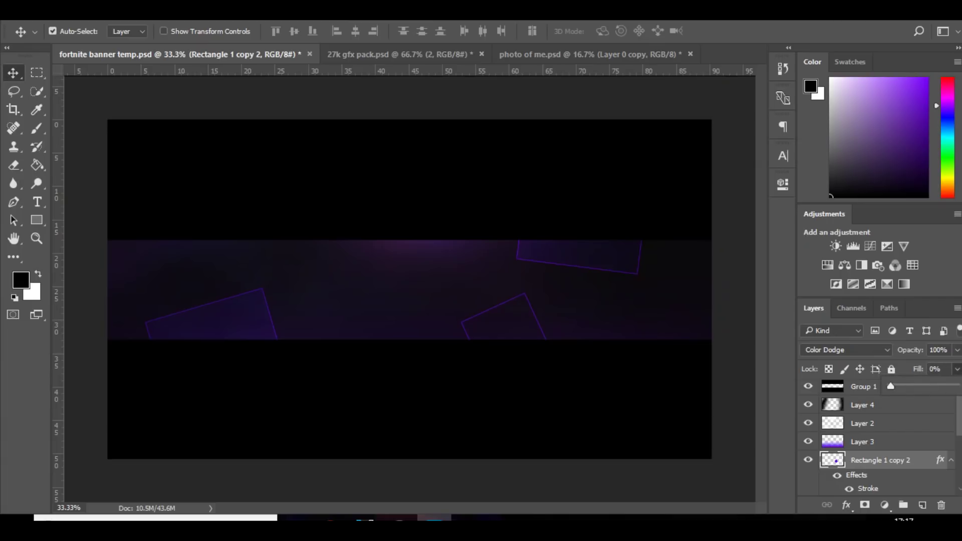
- Duplicate the small outlined square and move the copy to the strip's upper edge left of centre
{"action": "key", "text": "ctrl+j"}
{"action": "key", "text": "ctrl+t"}
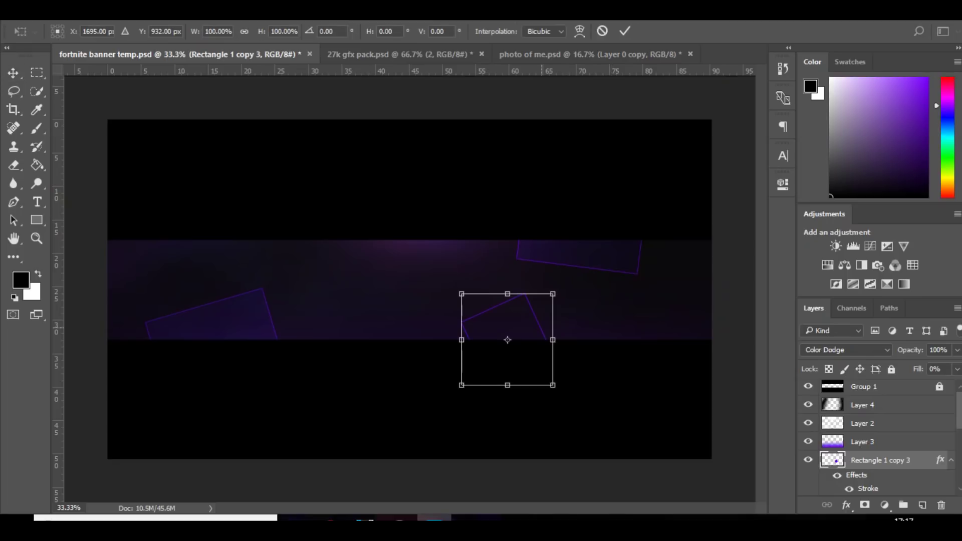
{"action": "left_click_drag", "start_coordinate": [508, 340], "coordinate": [318, 205]}
{"action": "key", "text": "Return"}
- Duplicate the small outline, enlarge the copy to about 331% and tilt it so its edge crosses the strip's upper-left corner
{"action": "key", "text": "ctrl"}
{"action": "key", "text": "ctrl+t"}
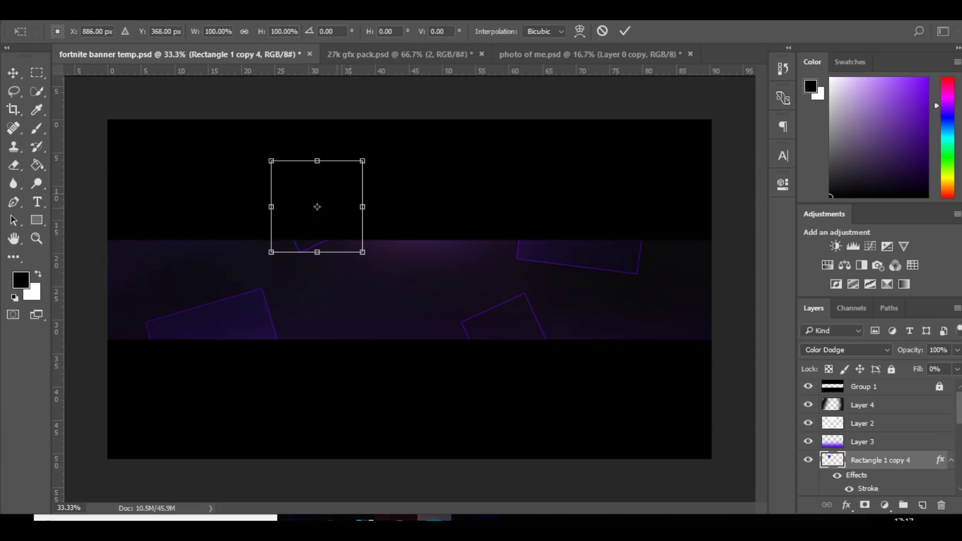
{"action": "left_click_drag", "start_coordinate": [363, 252], "coordinate": [469, 359]}
{"action": "left_click_drag", "start_coordinate": [318, 206], "coordinate": [93, 172]}
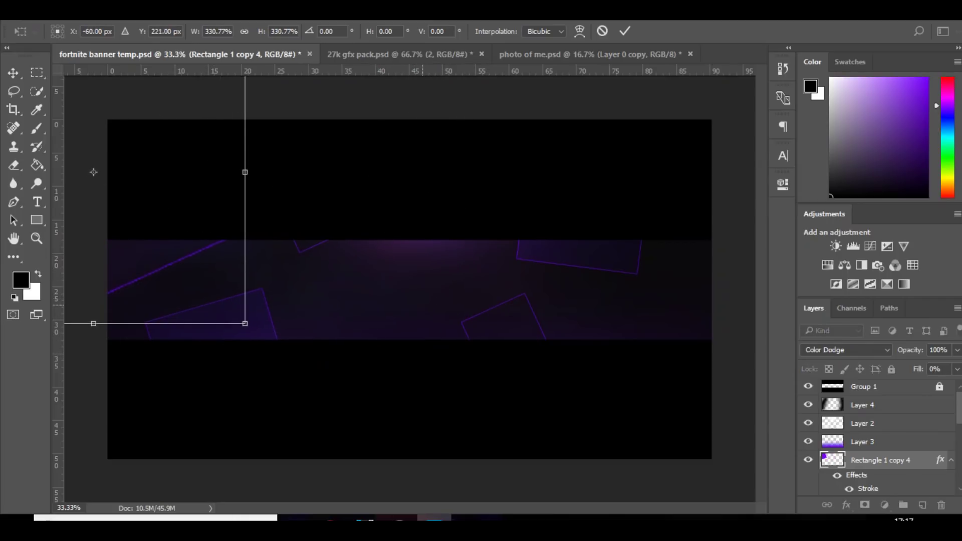
{"action": "left_click_drag", "start_coordinate": [422, 304], "coordinate": [426, 336]}
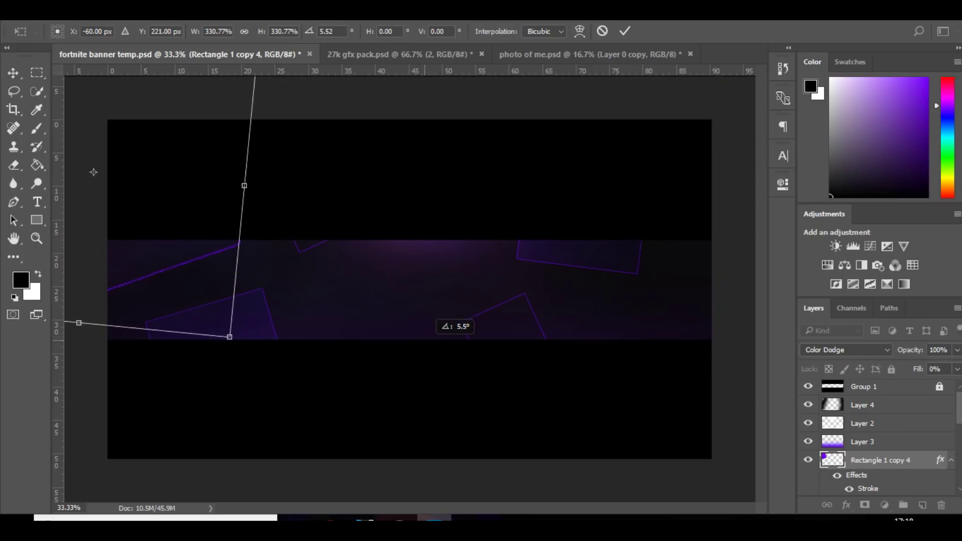
{"action": "key", "text": "Return"}
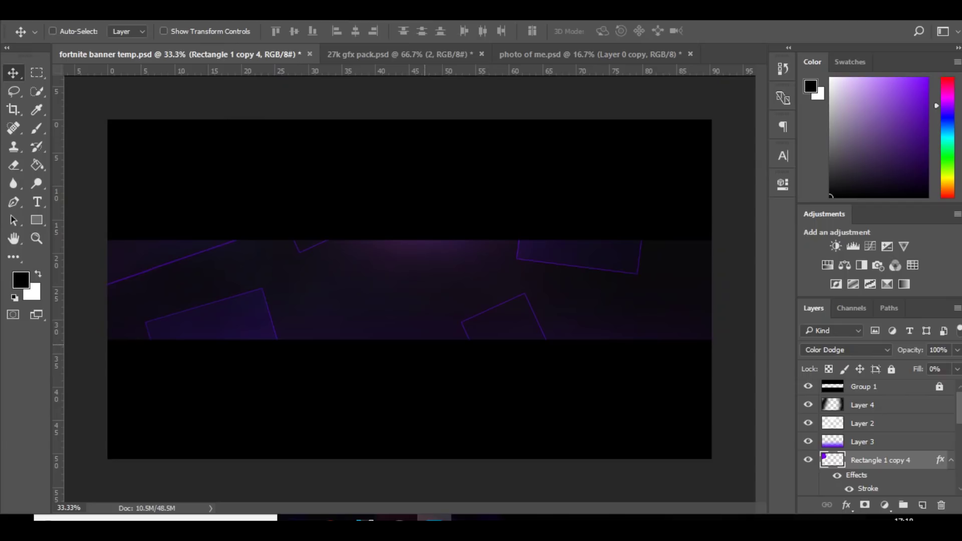
- Duplicate the large outlined square and move the copy to the right end of the strip, overlapping the upper-right square
{"action": "key", "text": "ctrl+j"}
{"action": "key", "text": "ctrl+t"}
{"action": "left_click_drag", "start_coordinate": [93, 168], "coordinate": [700, 344]}
{"action": "key", "text": "Return"}
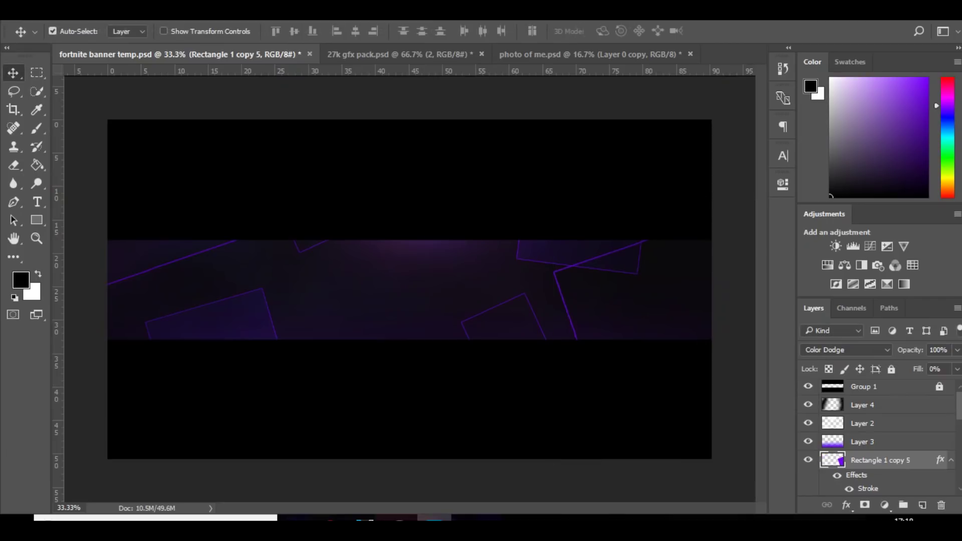
- Add a Brightness/Contrast adjustment with raised values above Layer 4, plus a Curves adjustment with a gentle S-curve
{"action": "left_click", "coordinate": [870, 405]}
{"action": "left_click", "coordinate": [836, 246]}
{"action": "left_click", "coordinate": [835, 246]}
{"action": "left_click_drag", "start_coordinate": [662, 260], "coordinate": [707, 286]}
{"action": "left_click", "coordinate": [870, 246]}
{"action": "left_click_drag", "start_coordinate": [639, 358], "coordinate": [638, 365]}
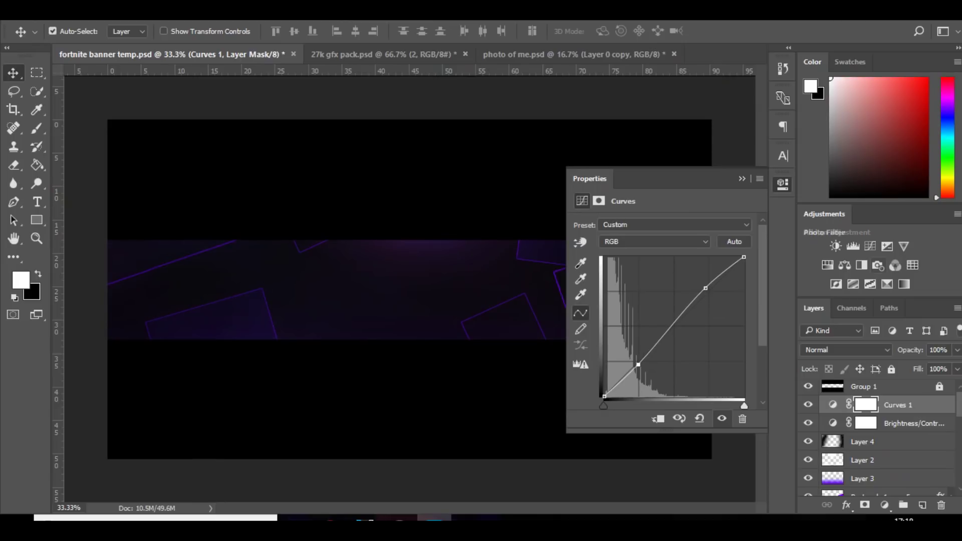
- Add an Exposure adjustment with exposure +0.22 and offset +0.0042, and slightly adjust its gamma correction
{"action": "left_click", "coordinate": [888, 247]}
{"action": "left_click_drag", "start_coordinate": [662, 260], "coordinate": [662, 287]}
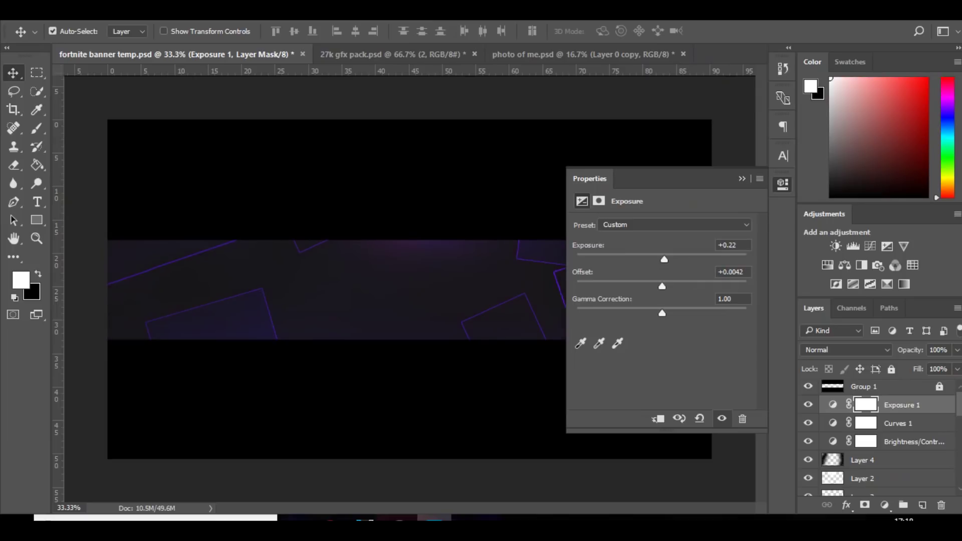
{"action": "left_click_drag", "start_coordinate": [662, 313], "coordinate": [670, 313]}
- Add a Color Balance adjustment and shift the midtones toward purple
{"action": "left_click", "coordinate": [845, 266]}
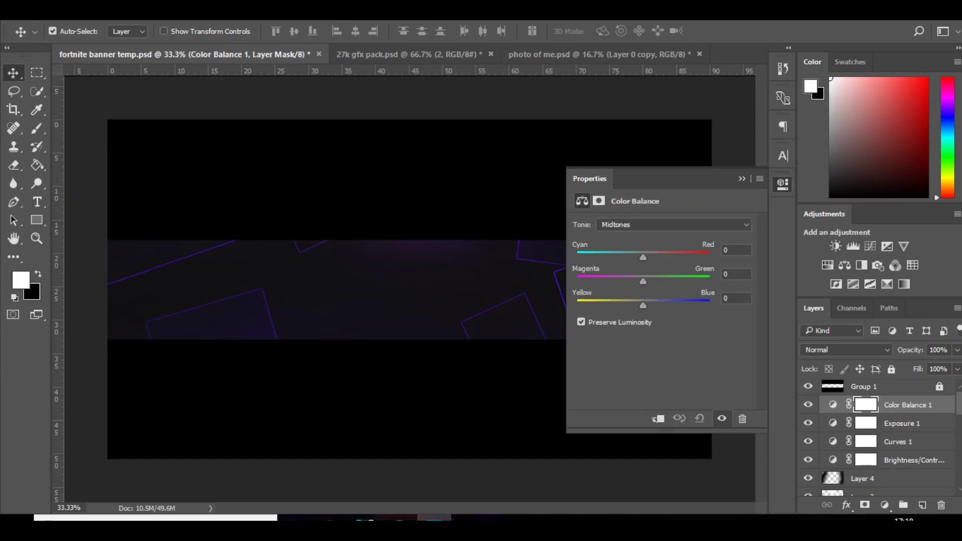
{"action": "left_click_drag", "start_coordinate": [643, 257], "coordinate": [649, 305]}
{"action": "left_click", "coordinate": [742, 179]}
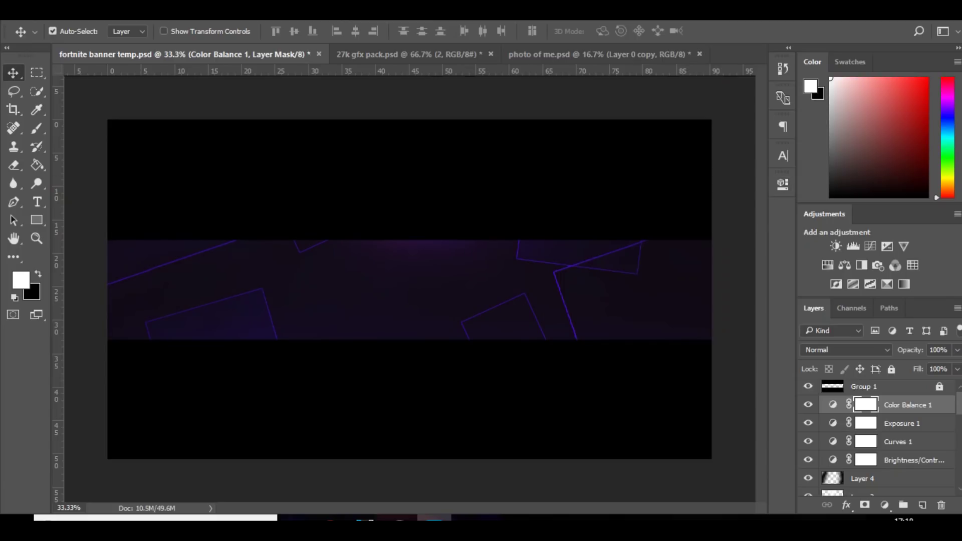
- Move the Color Balance layer beneath Brightness/Contrast and group the four adjustment layers
{"action": "left_click_drag", "start_coordinate": [908, 405], "coordinate": [908, 468]}
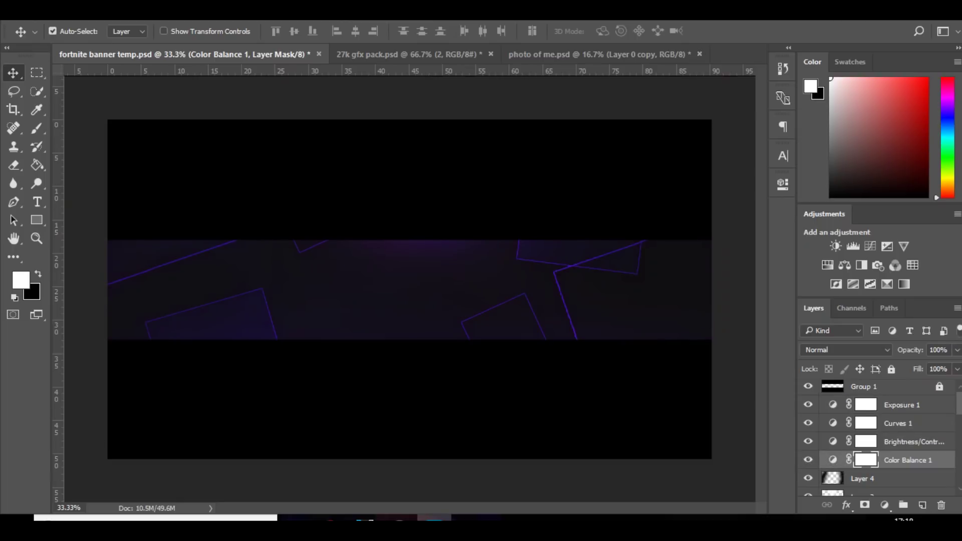
{"action": "left_click", "coordinate": [903, 405], "text": "shift"}
{"action": "key", "text": "ctrl+g"}
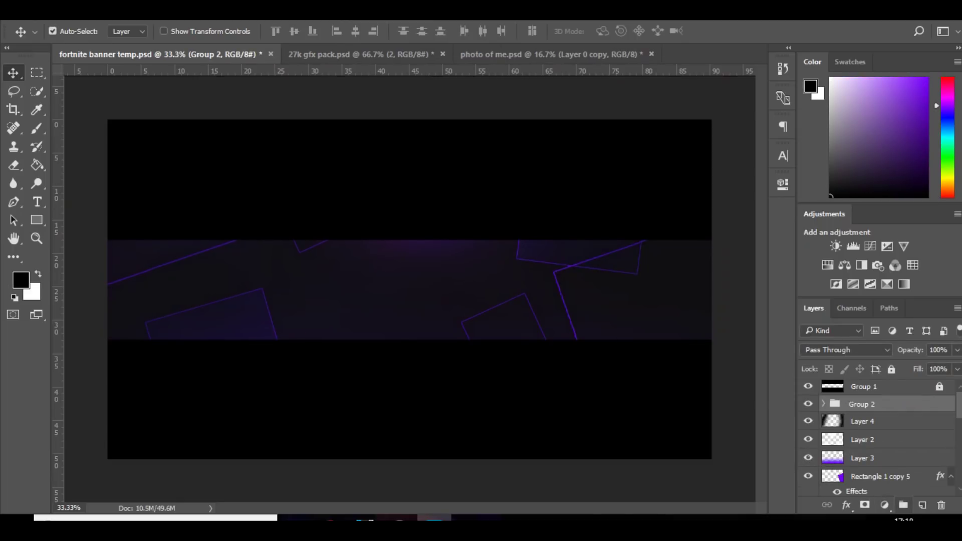
- Paint soft white glows on a new layer with a 1175 px brush, at the strip's lower-right and upper-left edges
{"action": "key", "text": "ctrl+shift+alt+n"}
{"action": "key", "text": "b"}
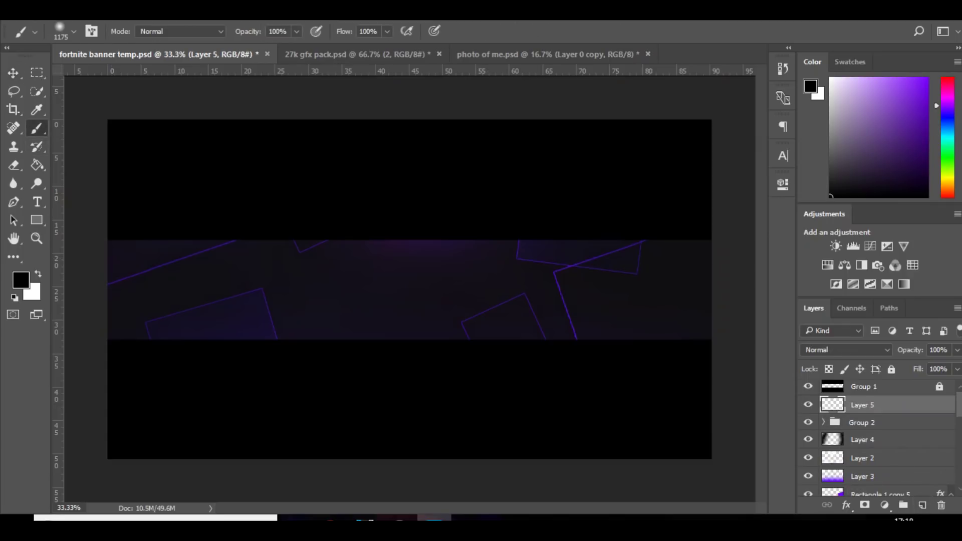
{"action": "key", "text": "x"}
{"action": "left_click", "coordinate": [559, 413]}
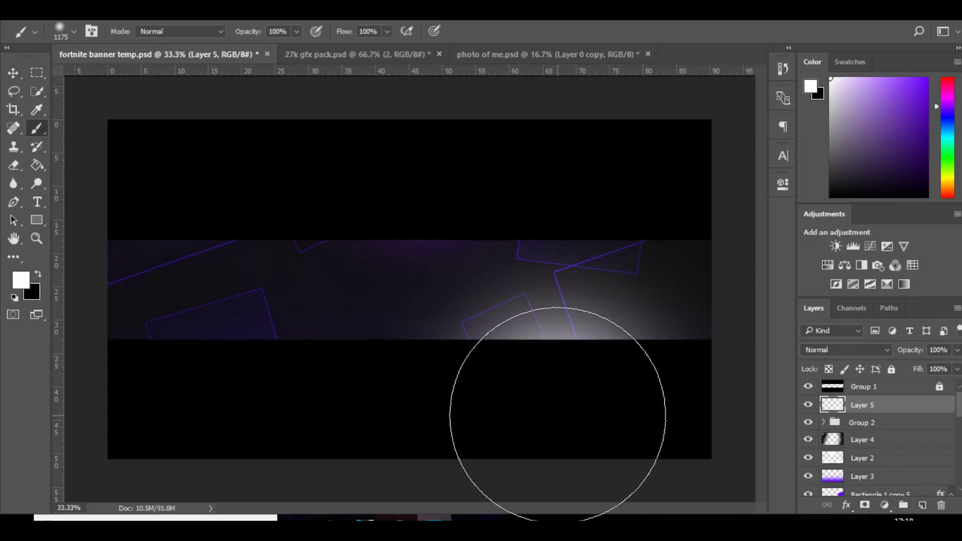
{"action": "left_click", "coordinate": [277, 156]}
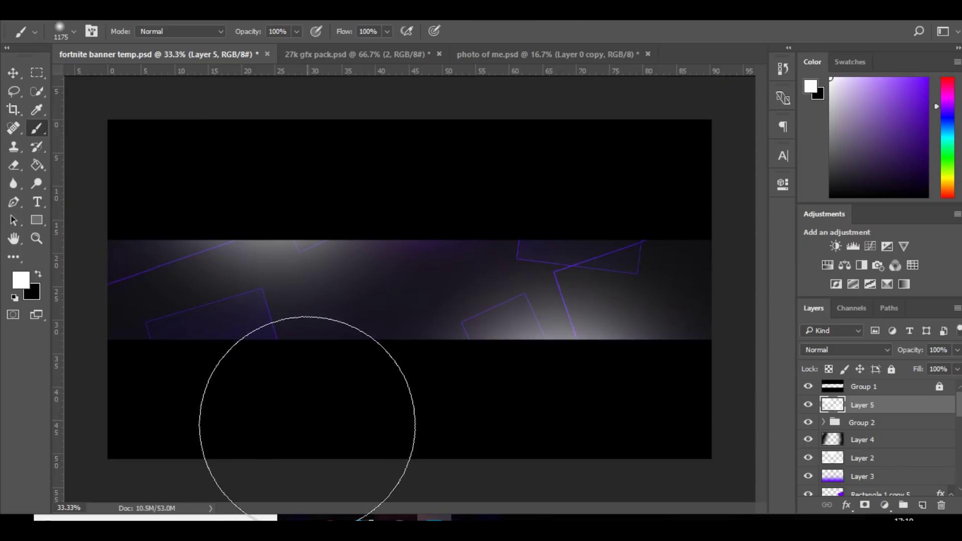
- Set the white glow layer to Soft Light and move it beneath the adjustment group
{"action": "left_click", "coordinate": [846, 349]}
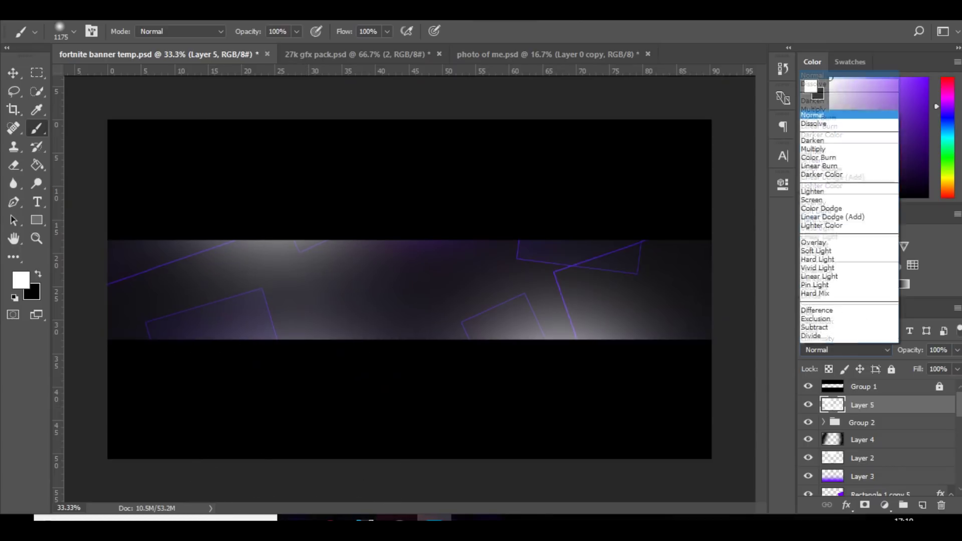
{"action": "left_click", "coordinate": [842, 203]}
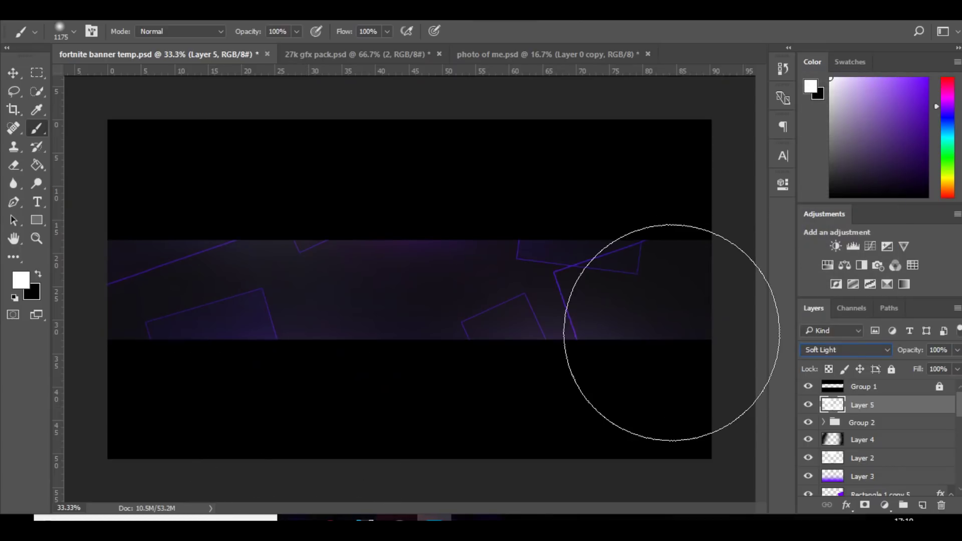
{"action": "left_click_drag", "start_coordinate": [862, 405], "coordinate": [862, 434]}
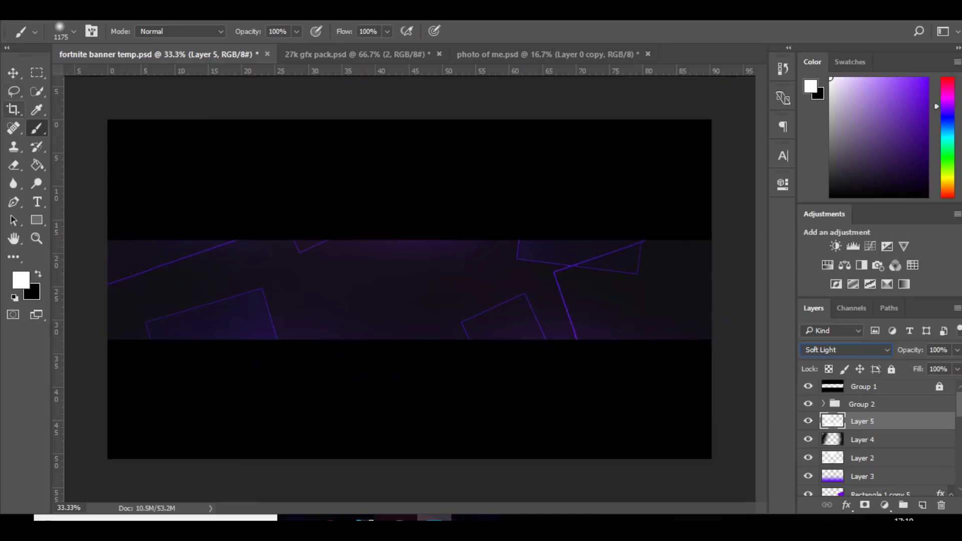
- Copy the cut-out portrait layer from photo of me.psd into the banner document, above the white glow layer
{"action": "left_click", "coordinate": [14, 73]}
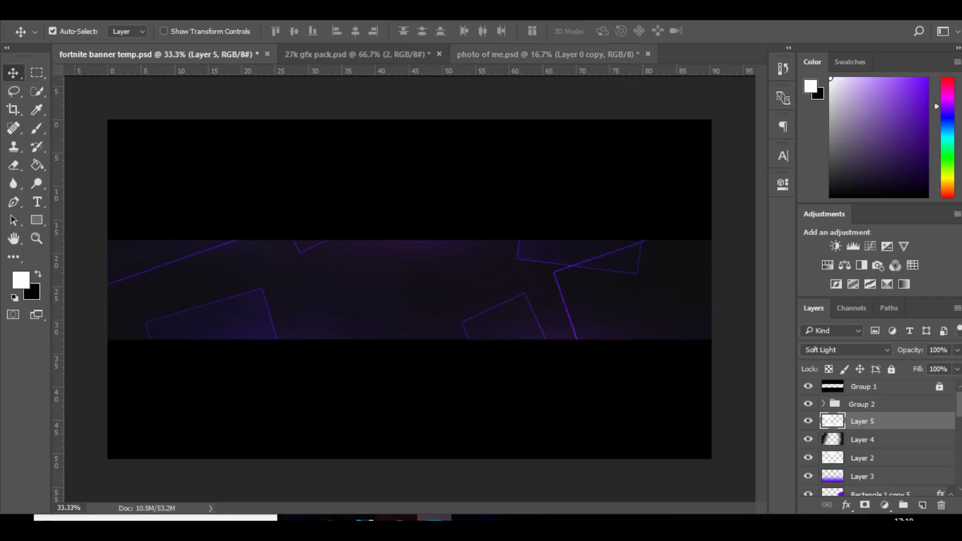
{"action": "left_click", "coordinate": [481, 54]}
{"action": "left_click_drag", "start_coordinate": [439, 238], "coordinate": [375, 245]}
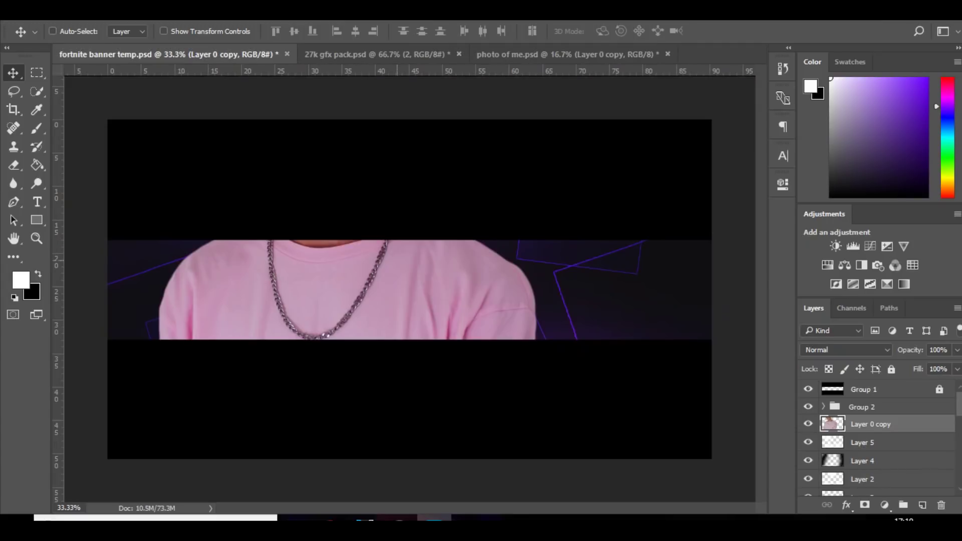
- Scale the portrait down and place it just right of the banner's centre, with head and shoulders inside the strip
{"action": "key", "text": "ctrl+t"}
{"action": "left_click_drag", "start_coordinate": [316, 326], "coordinate": [328, 136]}
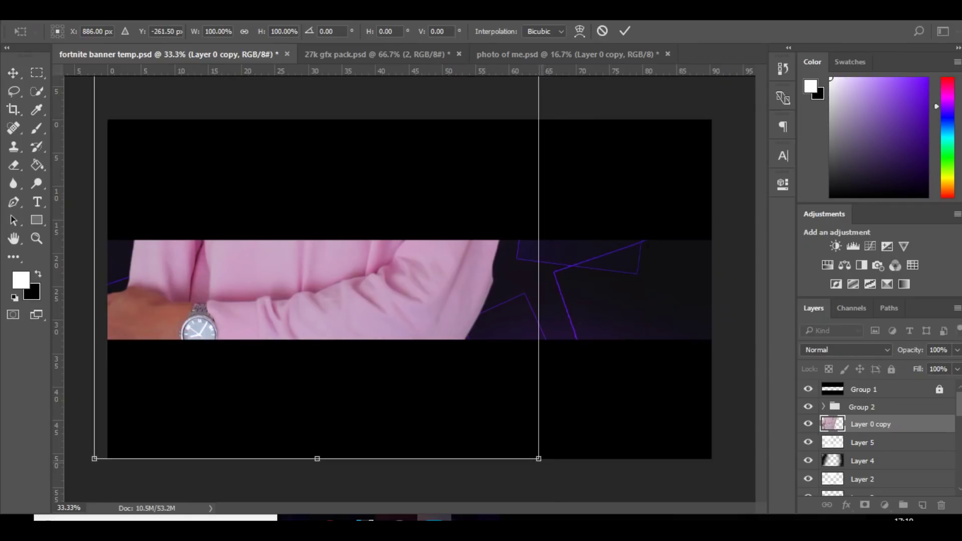
{"action": "left_click_drag", "start_coordinate": [539, 460], "coordinate": [372, 158]}
{"action": "left_click_drag", "start_coordinate": [266, 154], "coordinate": [293, 385]}
{"action": "left_click_drag", "start_coordinate": [398, 388], "coordinate": [311, 230]}
{"action": "left_click_drag", "start_coordinate": [297, 132], "coordinate": [327, 352]}
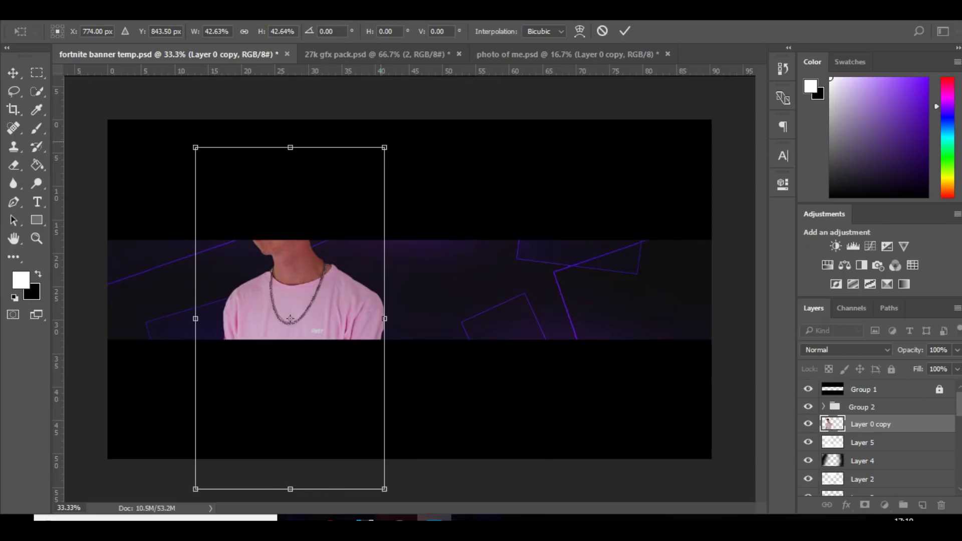
{"action": "left_click_drag", "start_coordinate": [384, 148], "coordinate": [520, 242]}
{"action": "left_click_drag", "start_coordinate": [498, 274], "coordinate": [513, 248]}
{"action": "key", "text": "Return"}
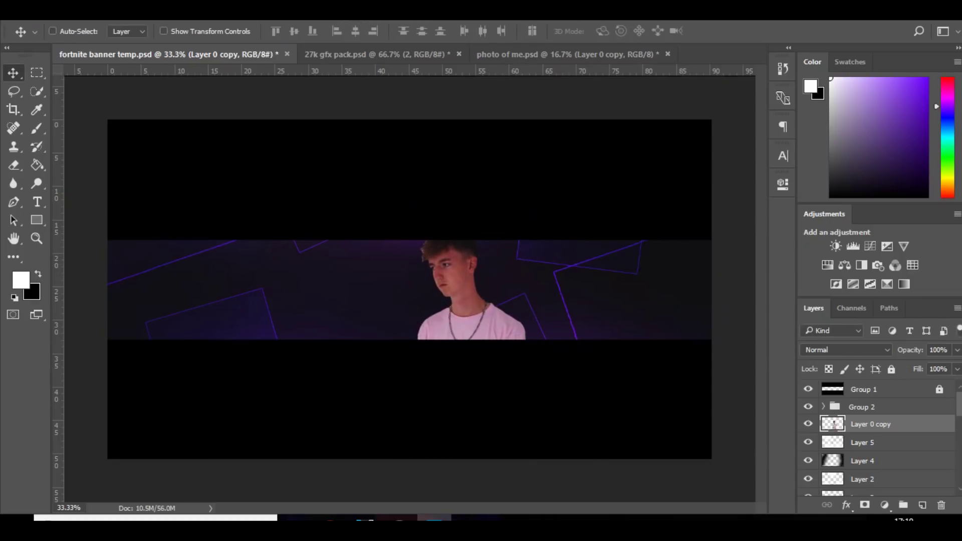
- Strongly reduce the portrait's saturation with Hue/Saturation
{"action": "key", "text": "ctrl+u"}
{"action": "left_click_drag", "start_coordinate": [712, 270], "coordinate": [642, 270]}
{"action": "key", "text": "Return"}
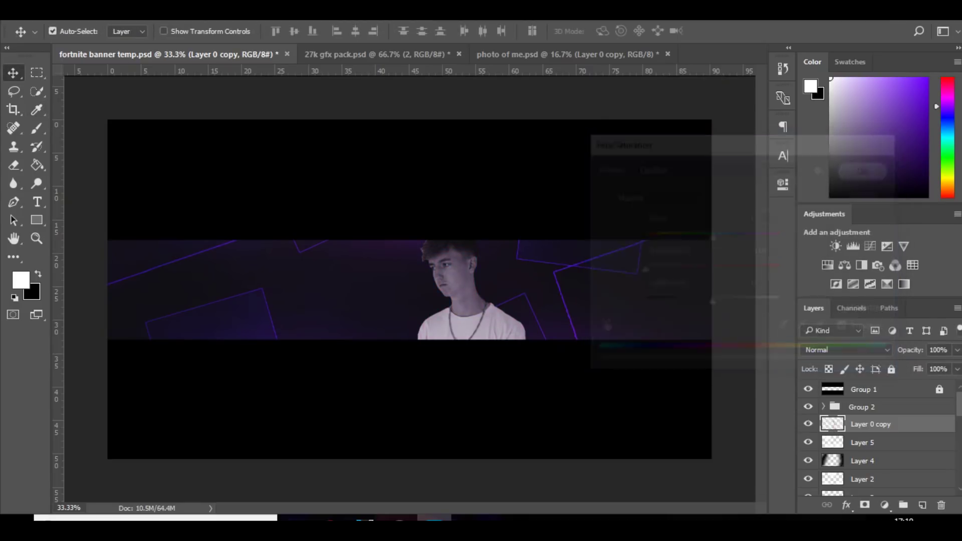
- Paint soft black shading around the portrait's edges on a new layer clipped to it, and lower that layer's opacity
{"action": "left_click", "coordinate": [922, 505]}
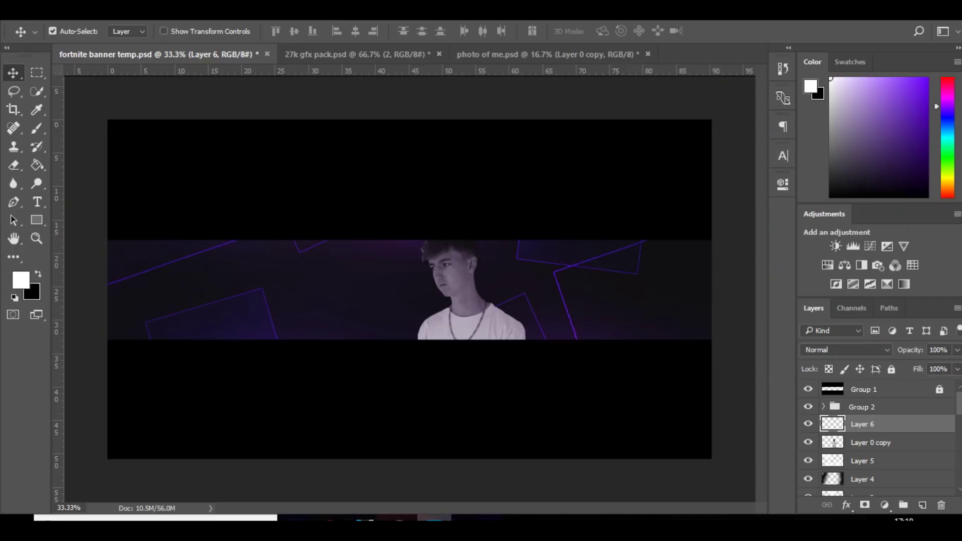
{"action": "right_click", "coordinate": [862, 425]}
{"action": "left_click", "coordinate": [683, 326]}
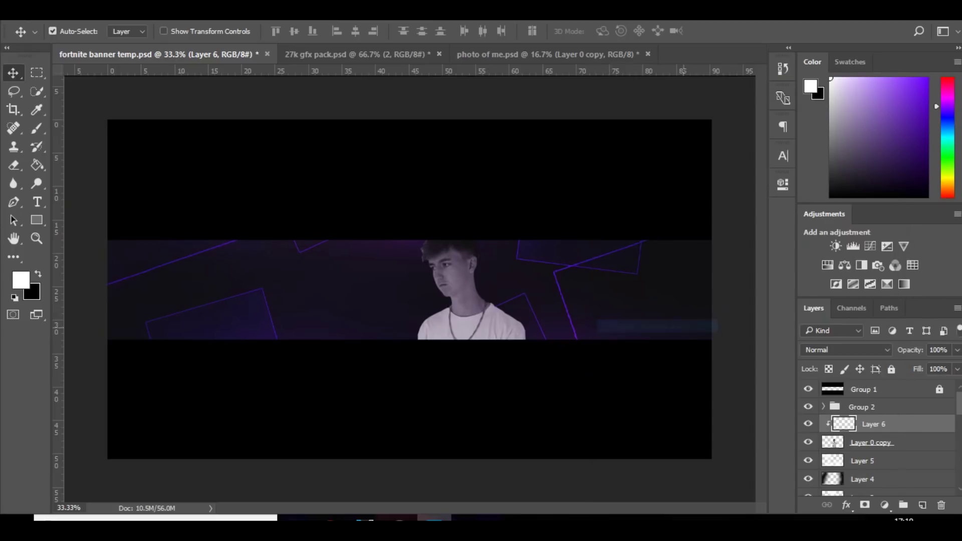
{"action": "key", "text": "b"}
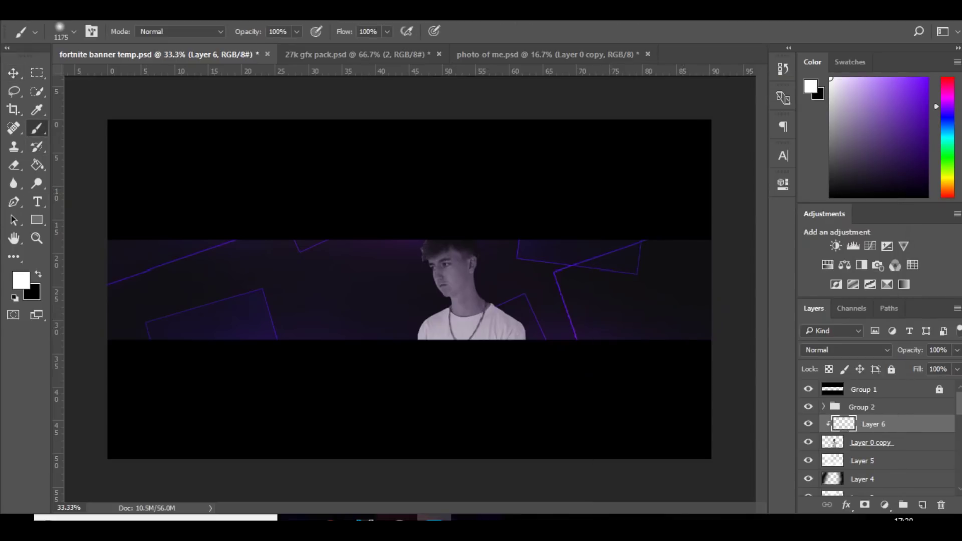
{"action": "key", "text": "x"}
{"action": "left_click_drag", "start_coordinate": [501, 325], "coordinate": [424, 325]}
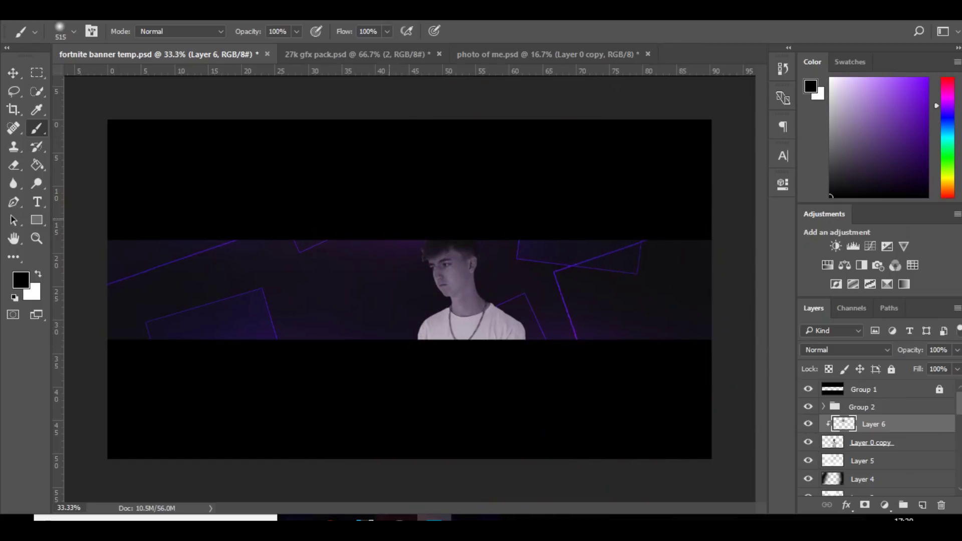
{"action": "left_click_drag", "start_coordinate": [399, 238], "coordinate": [374, 238]}
{"action": "mouse_move", "coordinate": [499, 241]}
{"action": "left_mouse_down"}
{"action": "mouse_move", "coordinate": [533, 243]}
{"action": "mouse_move", "coordinate": [519, 283]}
{"action": "mouse_move", "coordinate": [558, 314]}
{"action": "mouse_move", "coordinate": [559, 302]}
{"action": "mouse_move", "coordinate": [554, 321]}
{"action": "left_mouse_up"}
{"action": "left_click_drag", "start_coordinate": [526, 284], "coordinate": [547, 319]}
{"action": "left_click_drag", "start_coordinate": [372, 319], "coordinate": [451, 324]}
{"action": "left_click", "coordinate": [957, 350]}
{"action": "mouse_move", "coordinate": [956, 368]}
{"action": "left_mouse_down"}
{"action": "mouse_move", "coordinate": [927, 368]}
{"action": "mouse_move", "coordinate": [939, 368]}
{"action": "left_mouse_up"}
- Add another layer clipped to the portrait and paint a soft #7e00ff glow over it with a 1307 px brush
{"action": "left_click", "coordinate": [923, 506]}
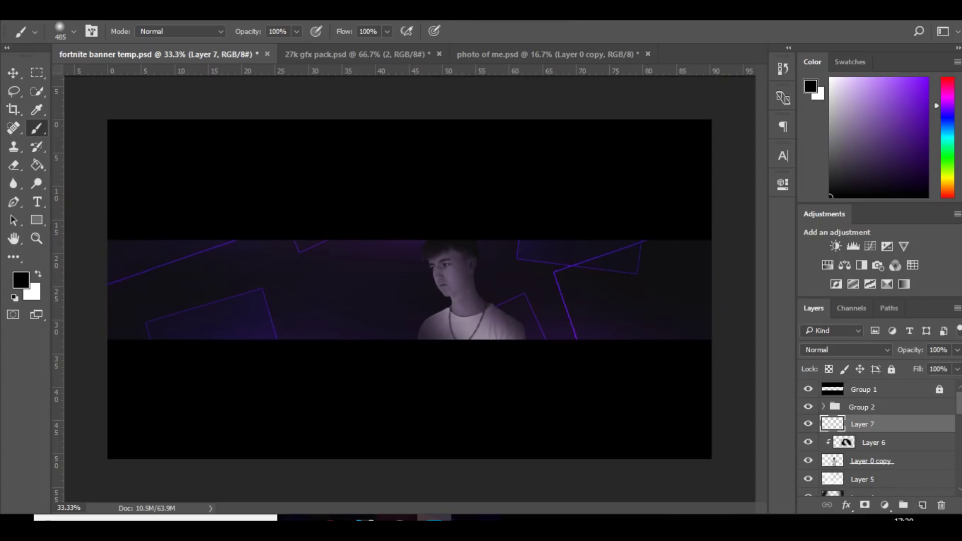
{"action": "right_click", "coordinate": [895, 425]}
{"action": "left_click", "coordinate": [652, 326]}
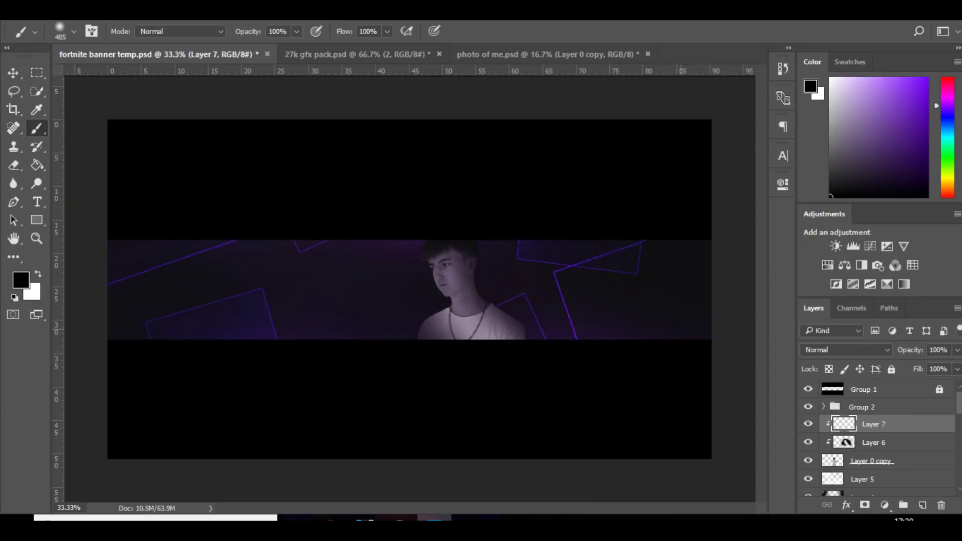
{"action": "left_click", "coordinate": [21, 281]}
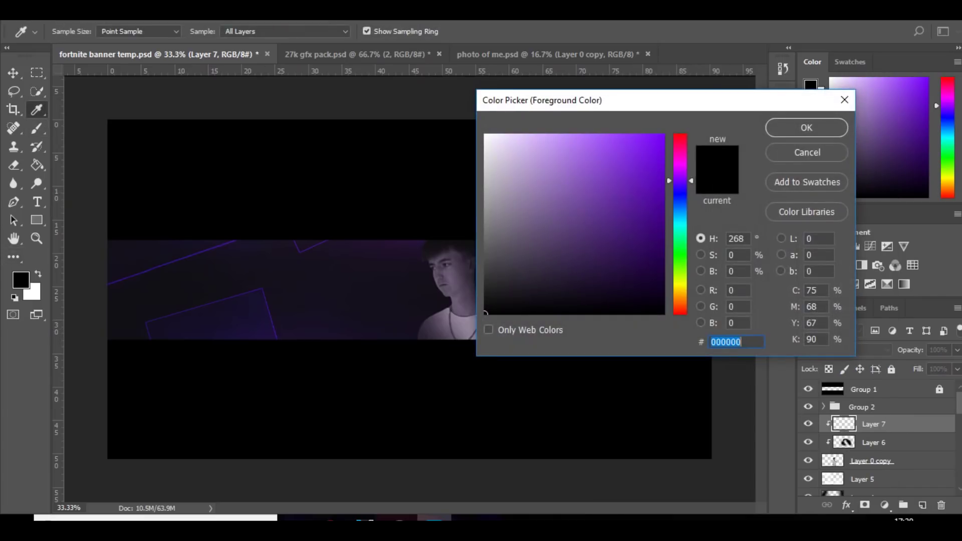
{"action": "left_click_drag", "start_coordinate": [680, 181], "coordinate": [680, 185]}
{"action": "type", "text": "7f00ff"}
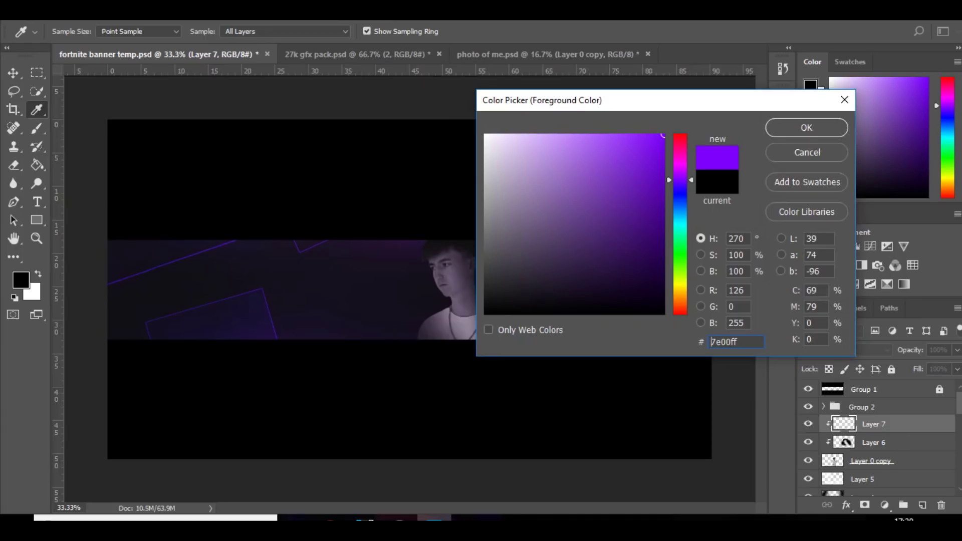
{"action": "key", "text": "Return"}
{"action": "mouse_move", "coordinate": [458, 354]}
{"action": "left_mouse_down"}
{"action": "mouse_move", "coordinate": [593, 356]}
{"action": "mouse_move", "coordinate": [558, 362]}
{"action": "left_mouse_up"}
{"action": "left_click", "coordinate": [487, 286]}
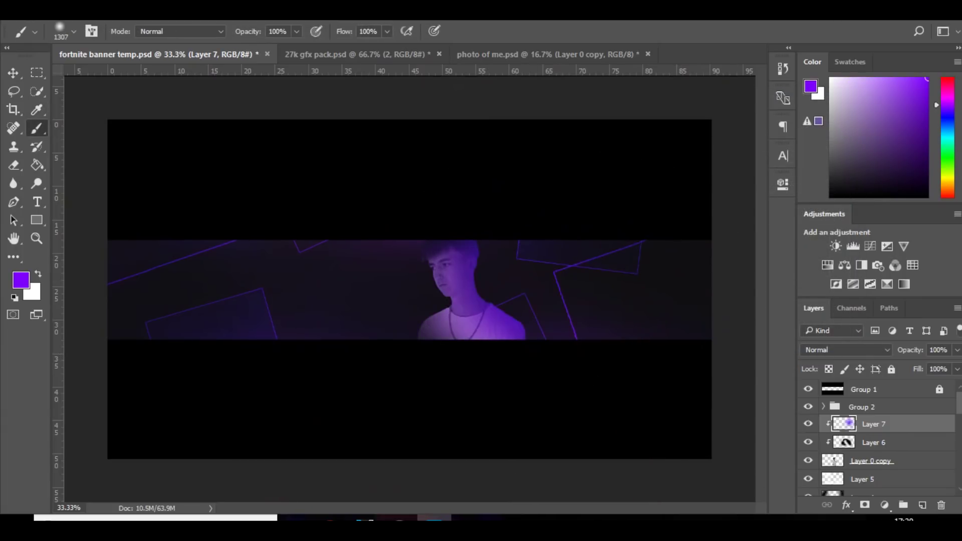
- Set the purple glow layer to Color Dodge at 32% opacity
{"action": "left_click", "coordinate": [846, 350]}
{"action": "left_click", "coordinate": [822, 169]}
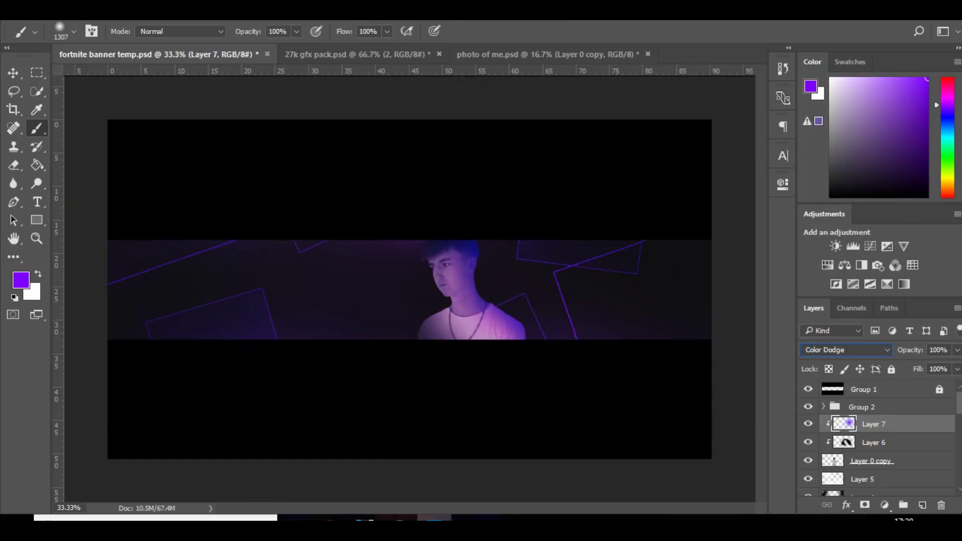
{"action": "left_click", "coordinate": [957, 349]}
{"action": "left_click_drag", "start_coordinate": [956, 368], "coordinate": [911, 367]}
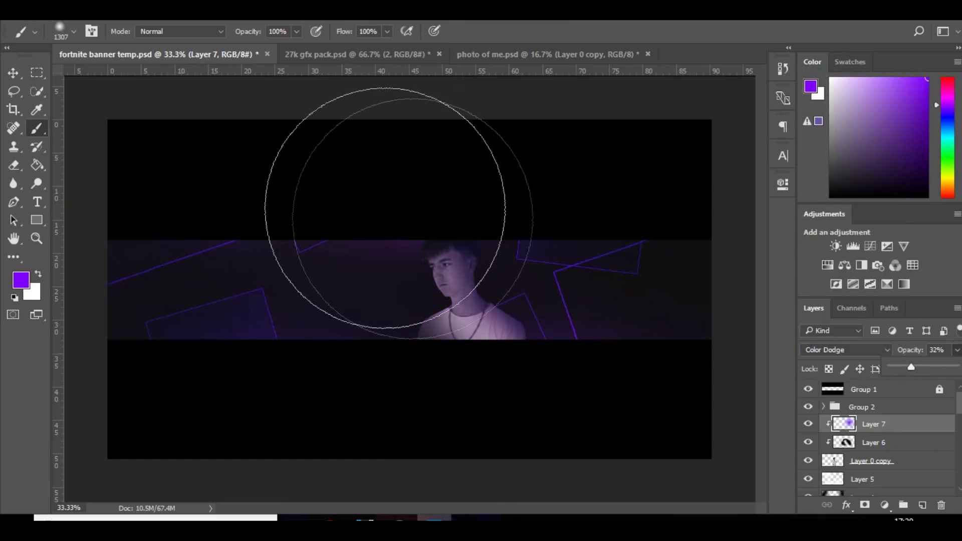
- Paint a soft white glow above the portrait's head on a new layer and set its opacity to 64%
{"action": "left_click", "coordinate": [922, 506]}
{"action": "left_click", "coordinate": [923, 505]}
{"action": "key", "text": "x"}
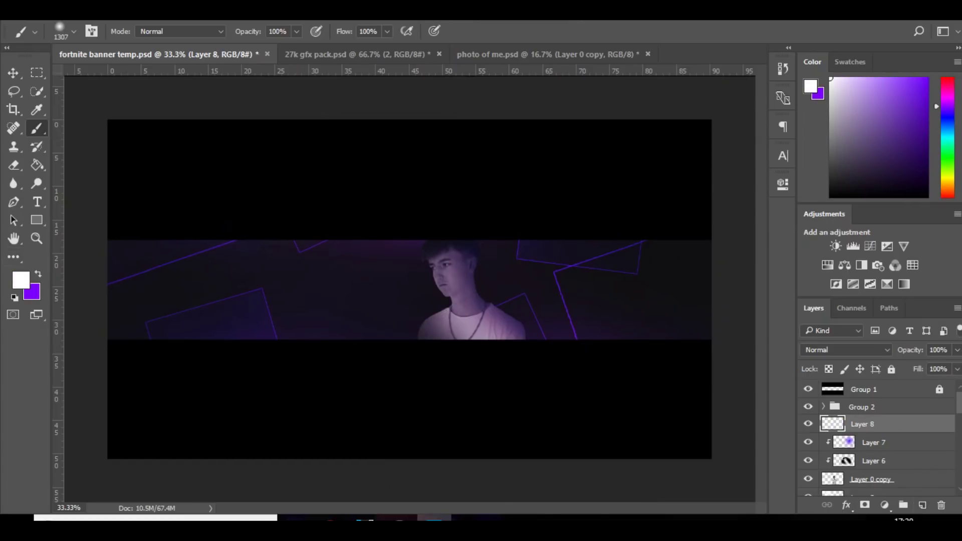
{"action": "left_click", "coordinate": [417, 145]}
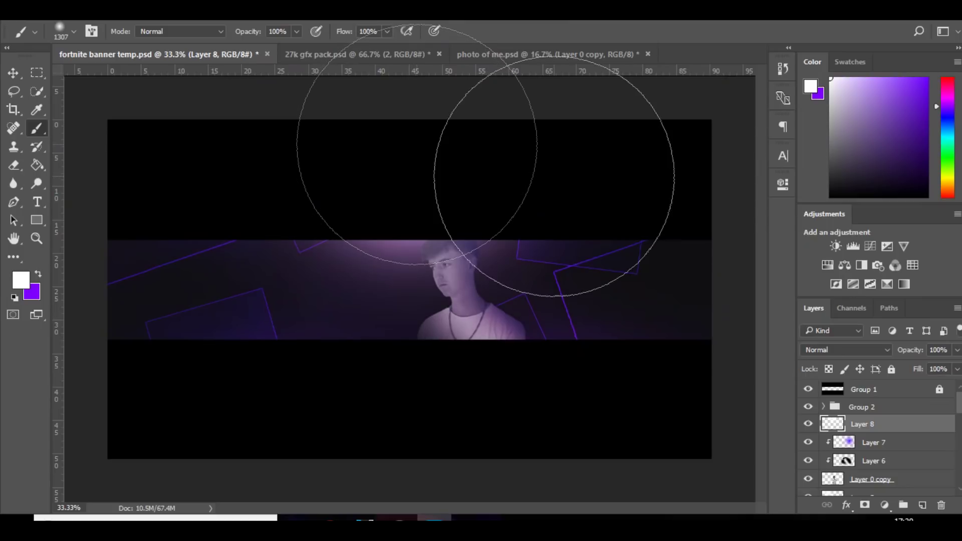
{"action": "left_click", "coordinate": [957, 351]}
{"action": "left_click_drag", "start_coordinate": [958, 367], "coordinate": [933, 367]}
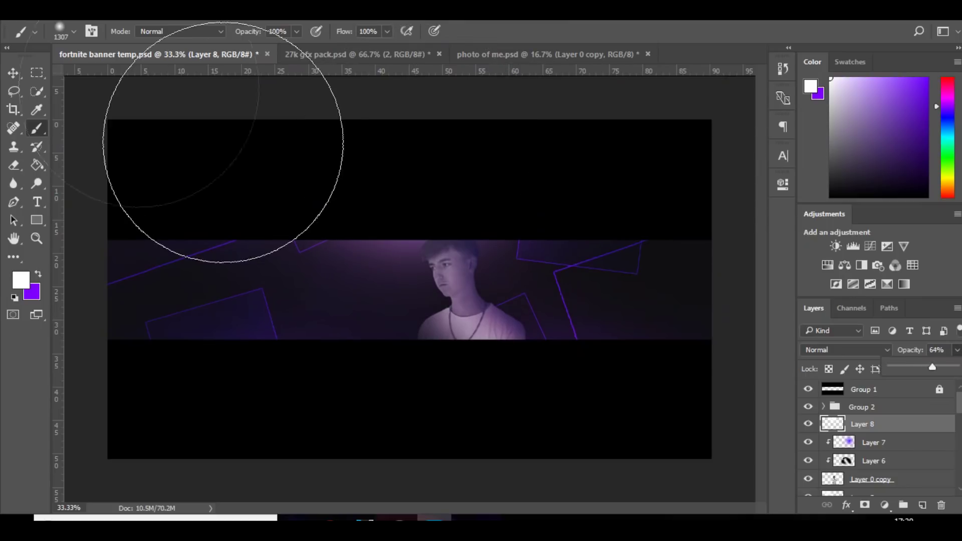
- Close photo of me.psd without saving it
{"action": "key", "text": "v"}
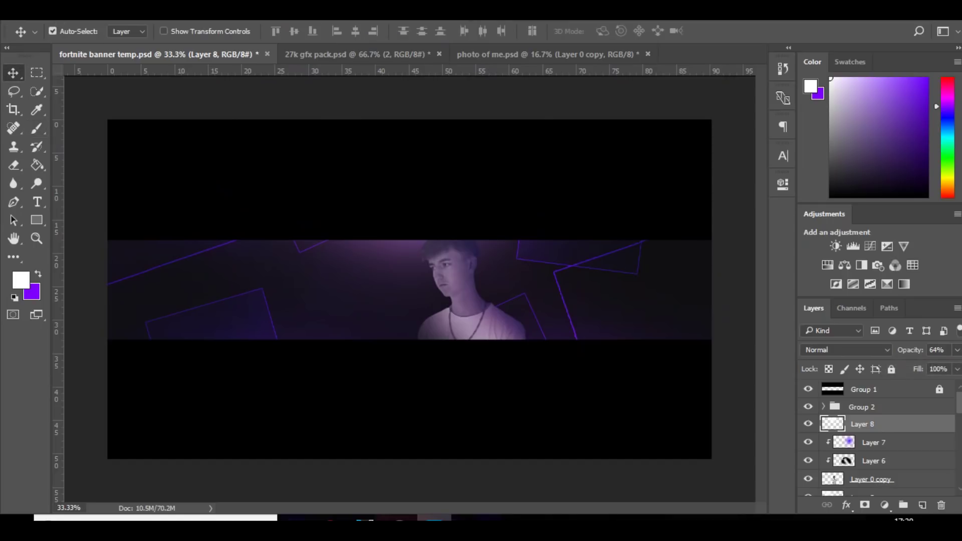
{"action": "left_click", "coordinate": [648, 54]}
{"action": "key", "text": "n"}
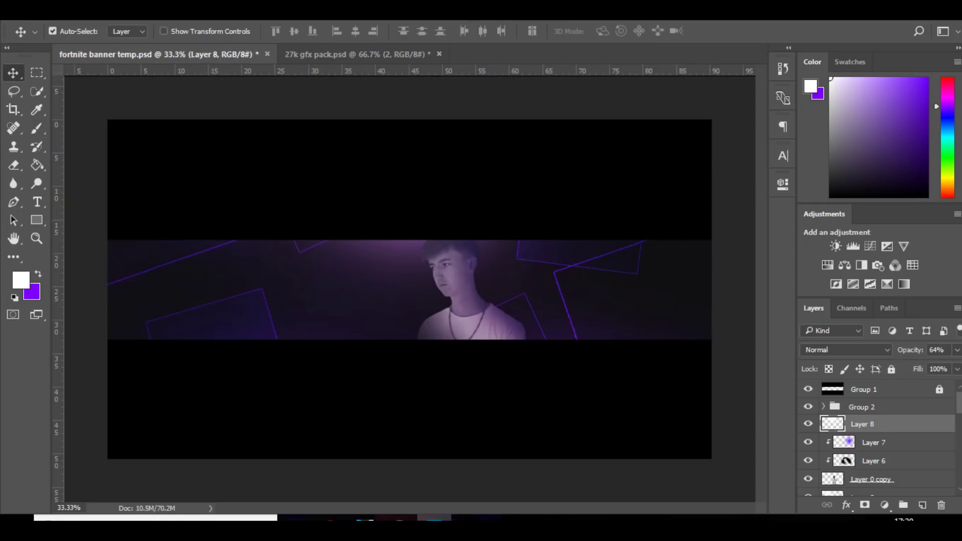
- Place the viking-mascot image as an embedded layer in the banner
{"action": "left_click", "coordinate": [36, 11]}
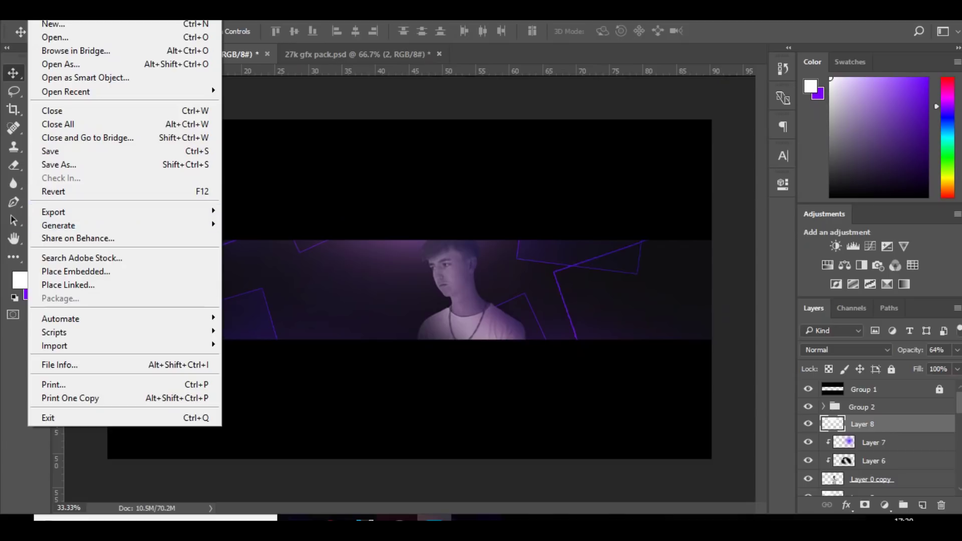
{"action": "left_click", "coordinate": [76, 272]}
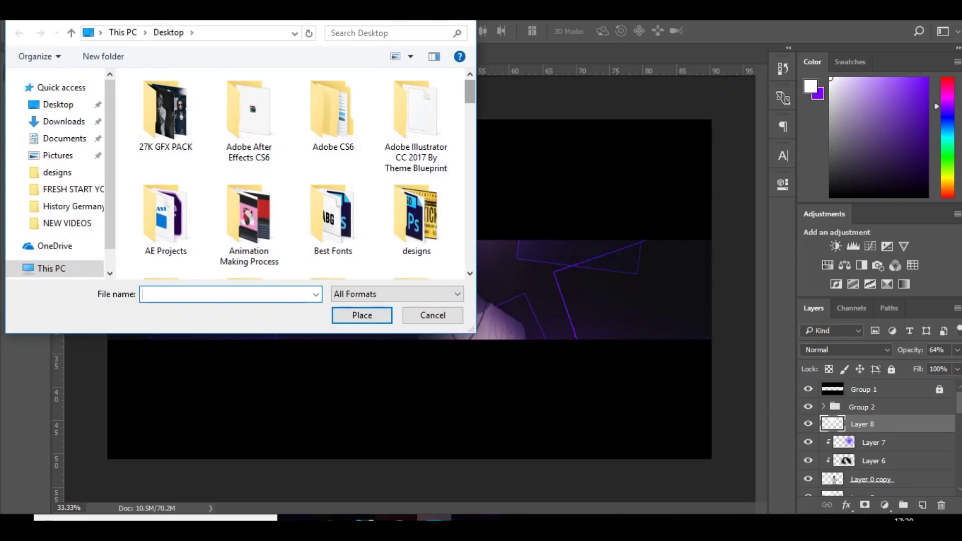
{"action": "left_click_drag", "start_coordinate": [470, 92], "coordinate": [470, 250]}
{"action": "scroll", "coordinate": [165, 241], "scroll_direction": "down", "scroll_amount": 2}
{"action": "double_click", "coordinate": [263, 233]}
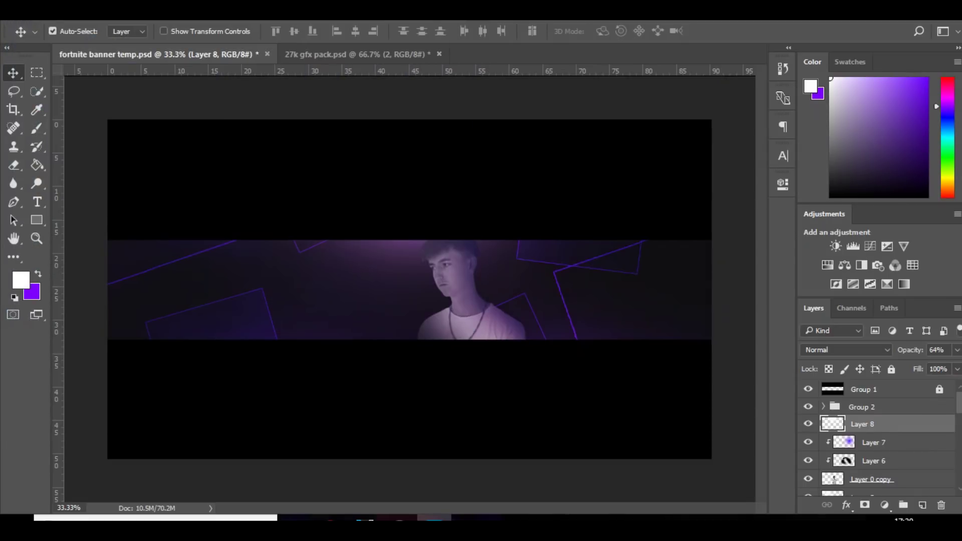
{"action": "key", "text": "Return"}
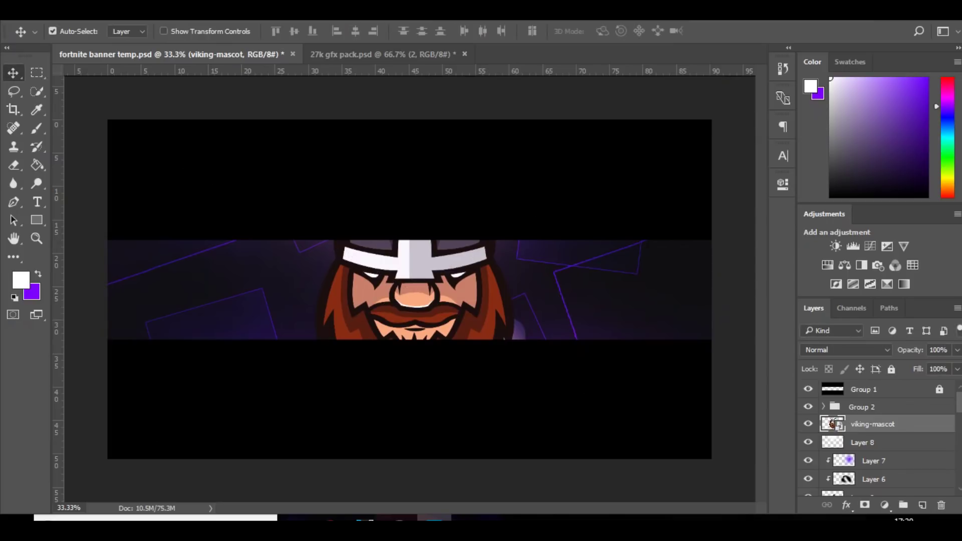
- Rasterize the viking mascot layer and recolour it purple by shifting its hue to -87
{"action": "right_click", "coordinate": [906, 424]}
{"action": "left_click", "coordinate": [620, 312]}
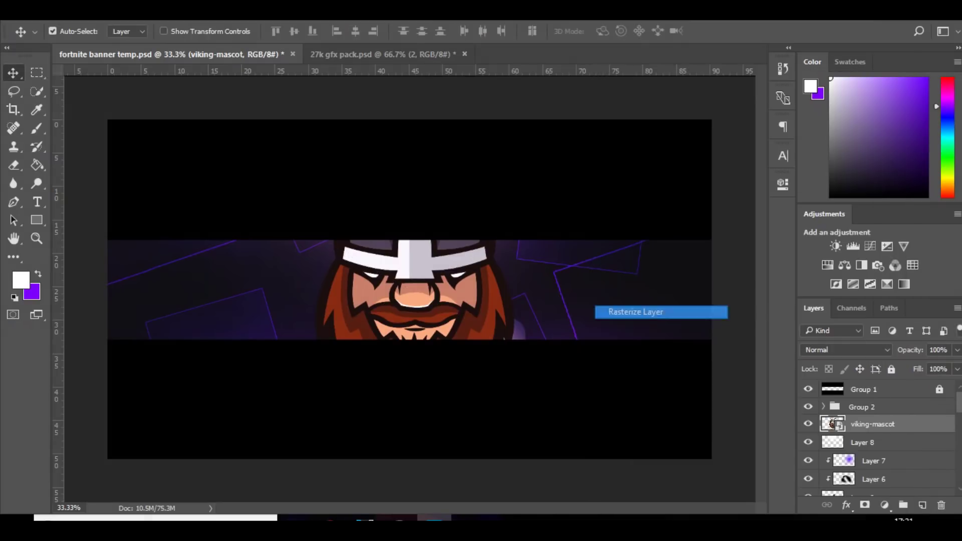
{"action": "key", "text": "ctrl+u"}
{"action": "type", "text": "-87"}
{"action": "key", "text": "Return"}
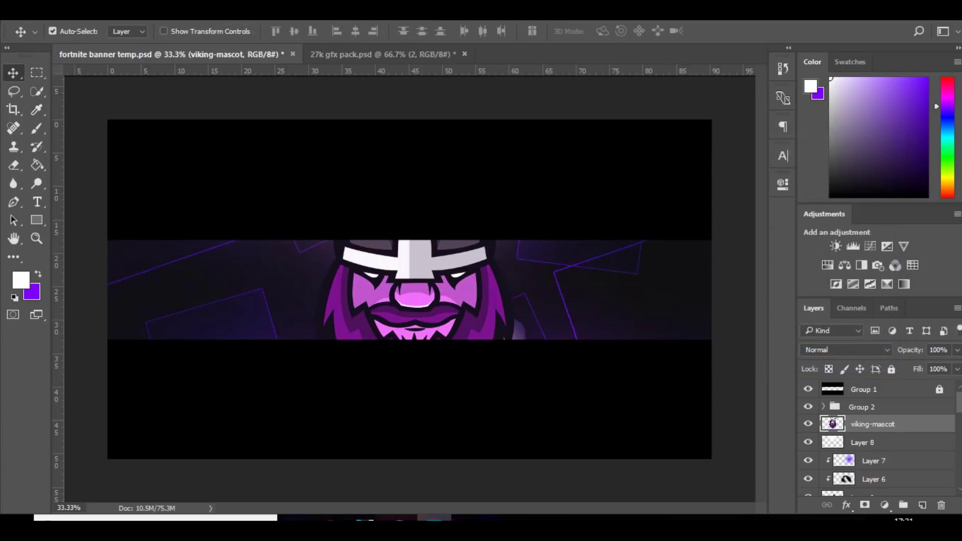
- Scale the viking mascot about its centre to about 25% so it fits inside the strip
{"action": "key", "text": "ctrl+t"}
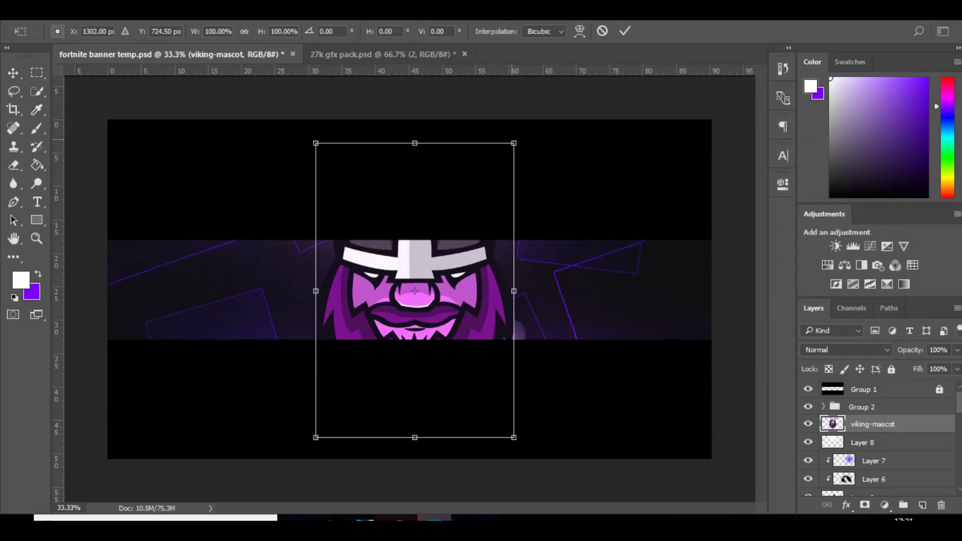
{"action": "left_click_drag", "start_coordinate": [514, 144], "coordinate": [439, 254]}
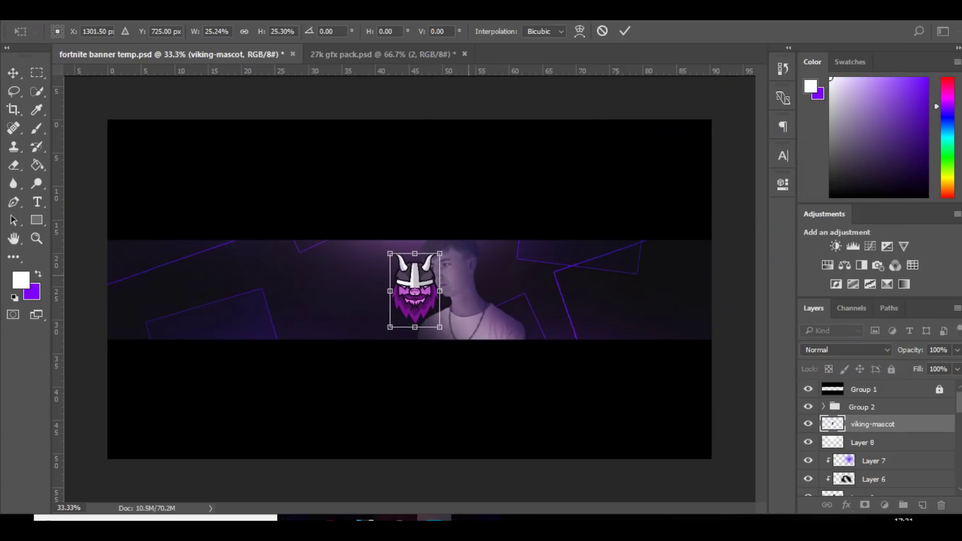
{"action": "key", "text": "Return"}
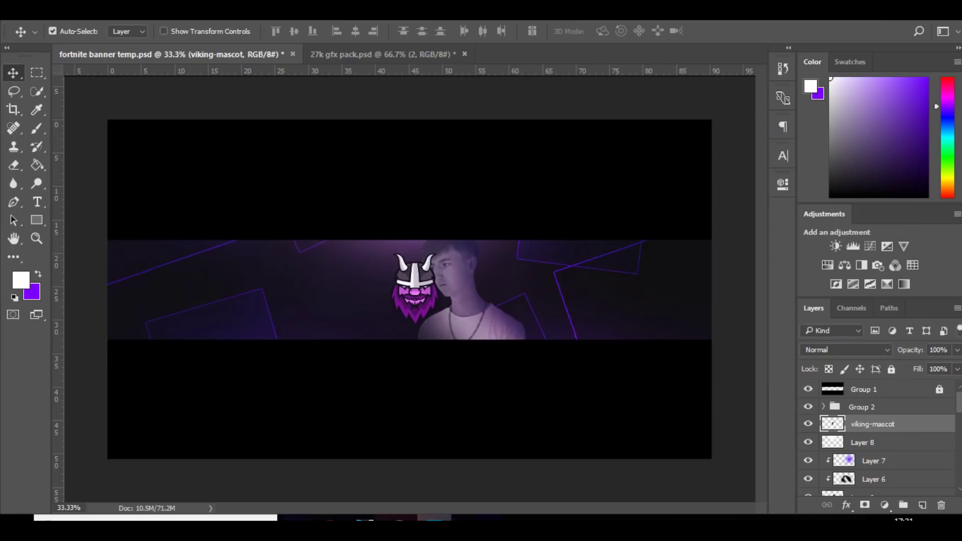
- Group the portrait layer with its two clipped shading and glow layers
{"action": "left_click", "coordinate": [874, 461]}
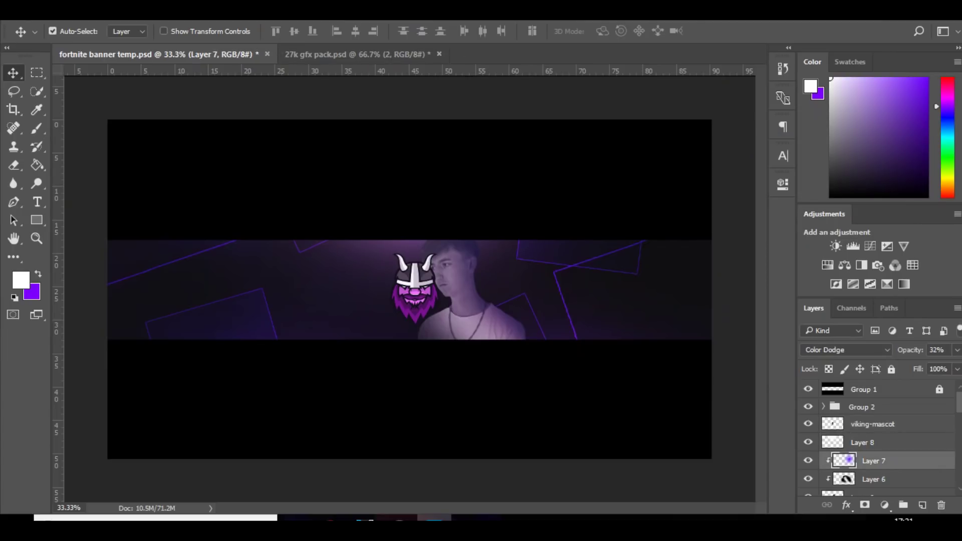
{"action": "scroll", "coordinate": [874, 451], "scroll_direction": "down", "scroll_amount": 3}
{"action": "left_click", "coordinate": [871, 428], "text": "shift"}
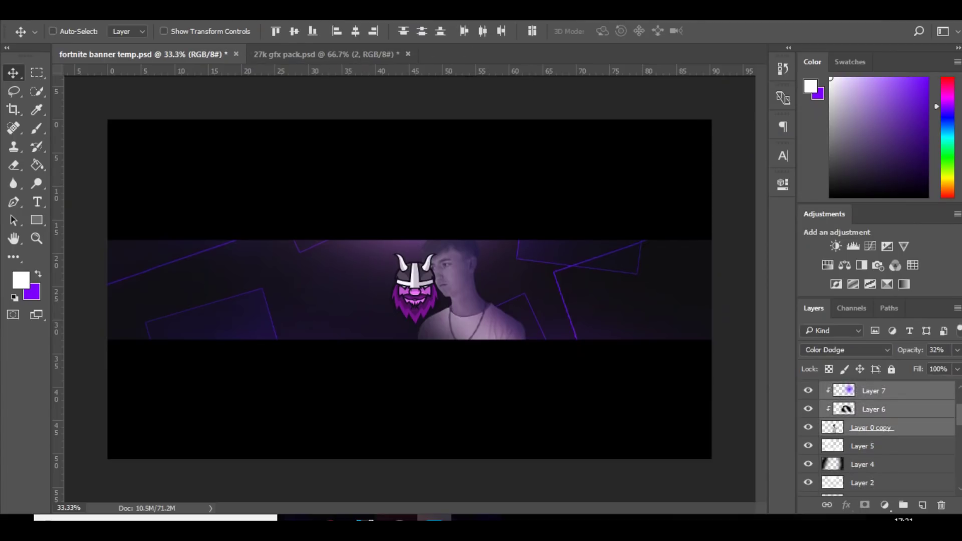
{"action": "key", "text": "ctrl+g"}
- Nudge the portrait group to the right until it clears the viking mascot
{"action": "key", "text": "shift+Right"}
{"action": "key", "text": "shift+Right"}
{"action": "key", "text": "shift+Right"}
{"action": "key", "text": "shift+Right"}
{"action": "key", "text": "shift+Right"}
{"action": "key", "text": "shift+Right"}
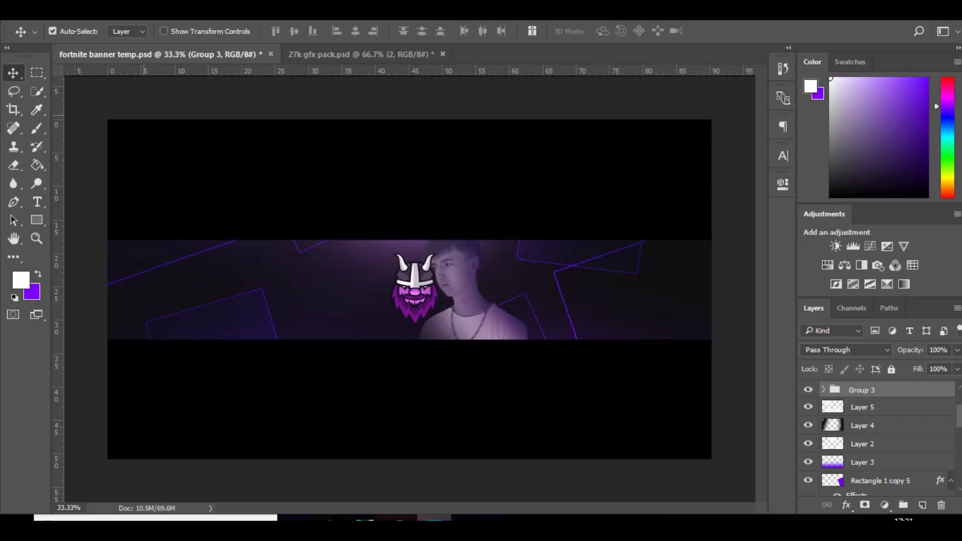
{"action": "key", "text": "shift+Right"}
{"action": "key", "text": "shift+Right"}
{"action": "key", "text": "shift+Right"}
{"action": "key", "text": "shift+Right"}
{"action": "key", "text": "shift+Right"}
{"action": "key", "text": "shift+Right"}
{"action": "key", "text": "shift+Right"}
{"action": "key", "text": "shift+Right"}
{"action": "key", "text": "shift+Right"}
{"action": "key", "text": "shift+Right"}
{"action": "key", "text": "shift+Right"}
{"action": "key", "text": "shift+Right"}
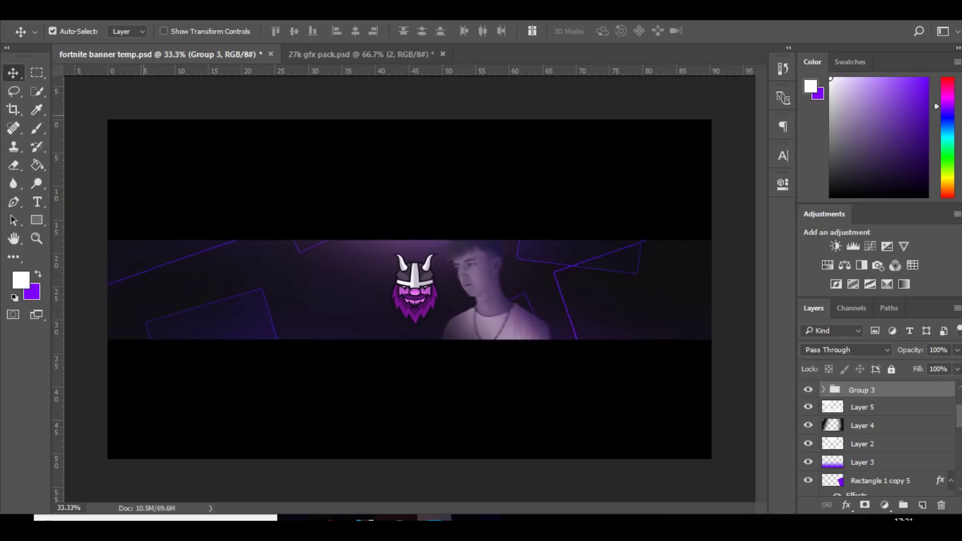
- Nudge the portrait group slightly further right to widen the gap beside the viking mascot
{"action": "key", "text": "shift+Right"}
{"action": "key", "text": "shift+Right"}
{"action": "key", "text": "shift+Right"}
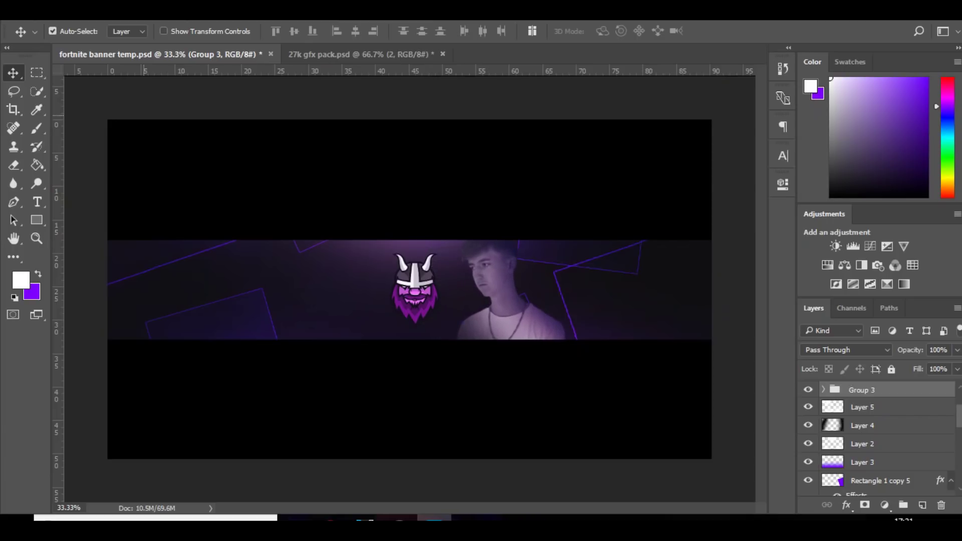
- Add the text BE SURE TO SUBSCRIBE to the strip, over the outlined square left of the viking mascot
{"action": "key", "text": "t"}
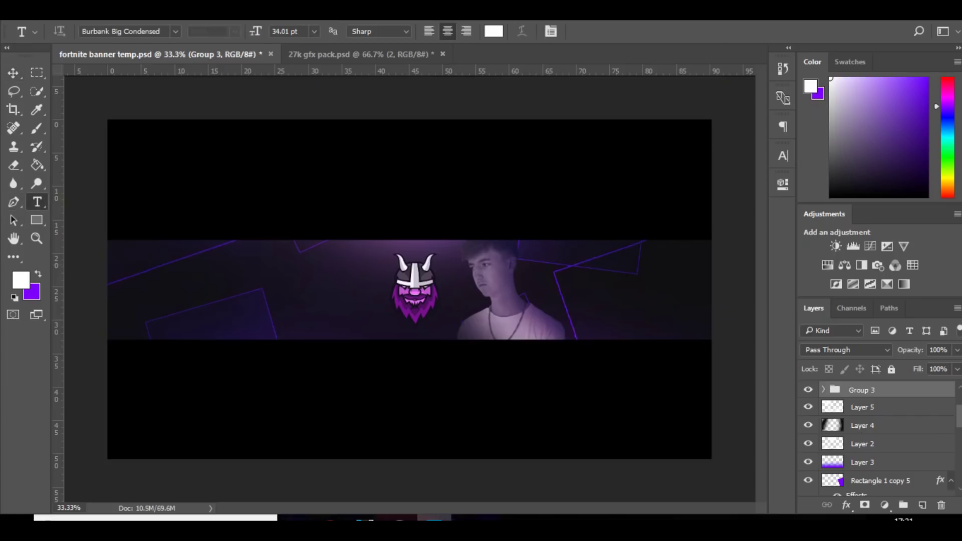
{"action": "left_click", "coordinate": [248, 292]}
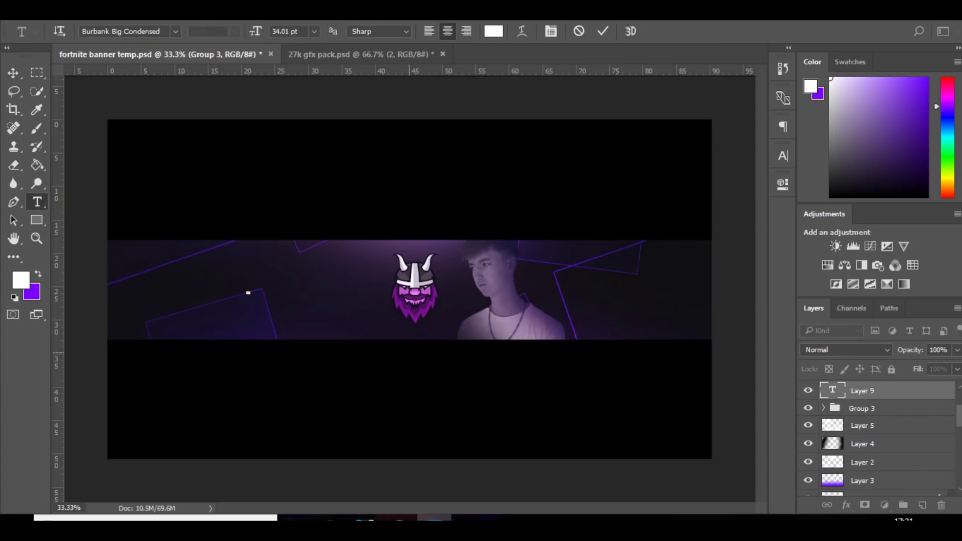
{"action": "key", "text": "Caps_Lock"}
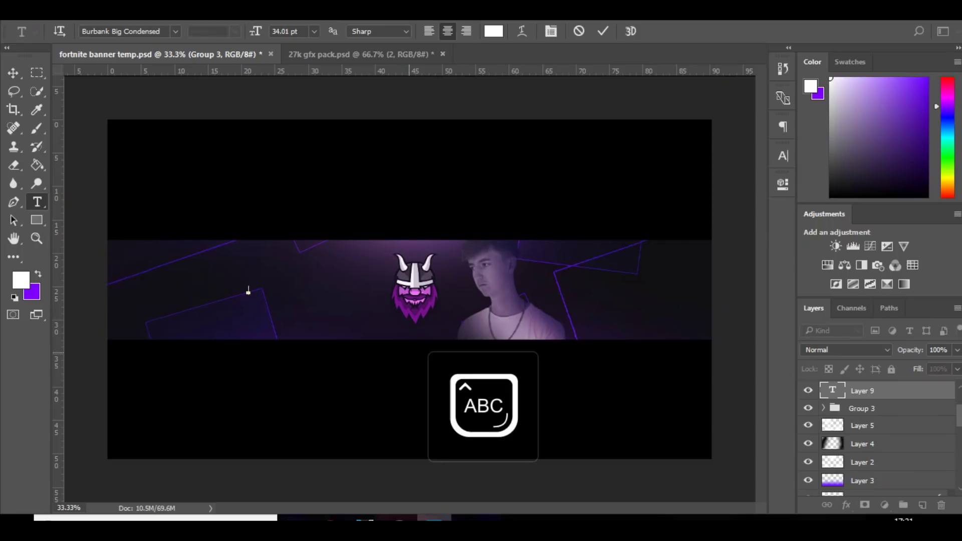
{"action": "type", "text": "BE SURE TO SUBSCRIBE"}
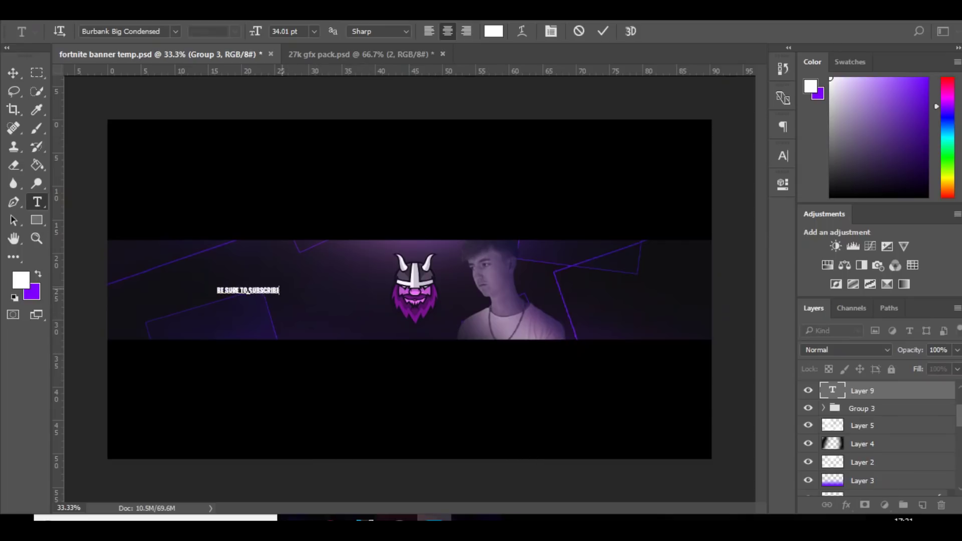
- Change the whole BE SURE TO SUBSCRIBE text to the Antonio Light font
{"action": "left_click_drag", "start_coordinate": [279, 291], "coordinate": [219, 293]}
{"action": "left_click", "coordinate": [119, 31]}
{"action": "double_click", "coordinate": [119, 32]}
{"action": "left_click", "coordinate": [119, 32]}
{"action": "left_click", "coordinate": [118, 32]}
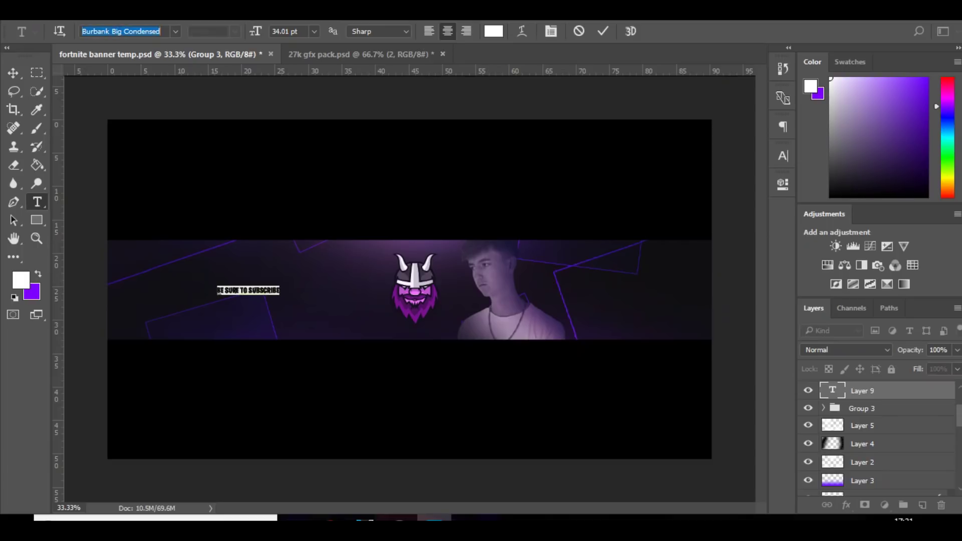
{"action": "type", "text": "ANTONIO"}
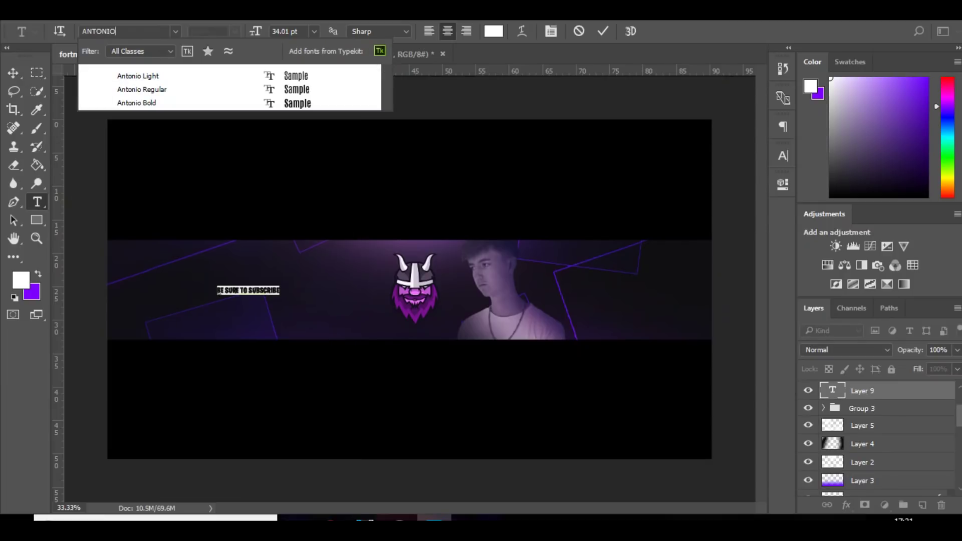
{"action": "key", "text": "Down"}
{"action": "key", "text": "Down"}
{"action": "key", "text": "Up"}
{"action": "key", "text": "Return"}
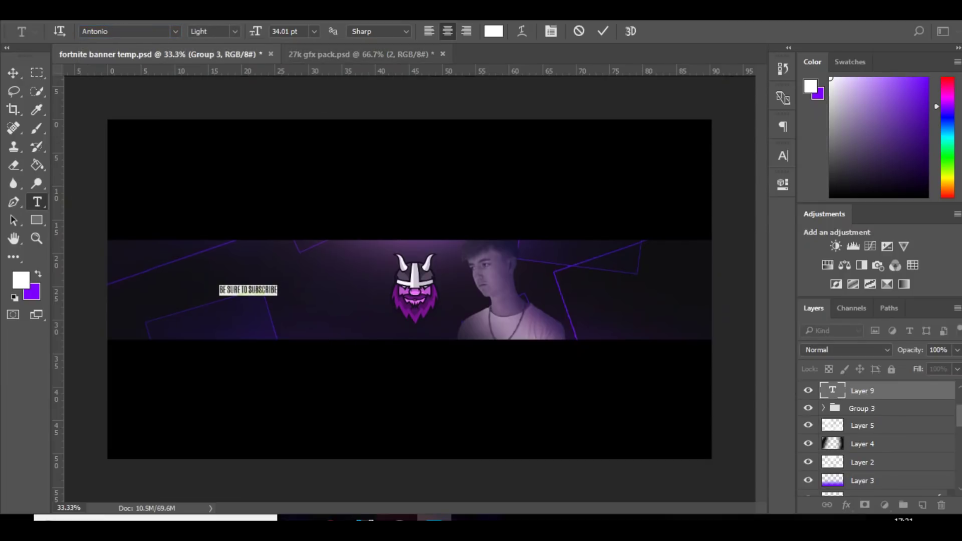
- Widen the letter spacing of the BE SURE TO SUBSCRIBE text to a tracking of 440
{"action": "left_click", "coordinate": [783, 156]}
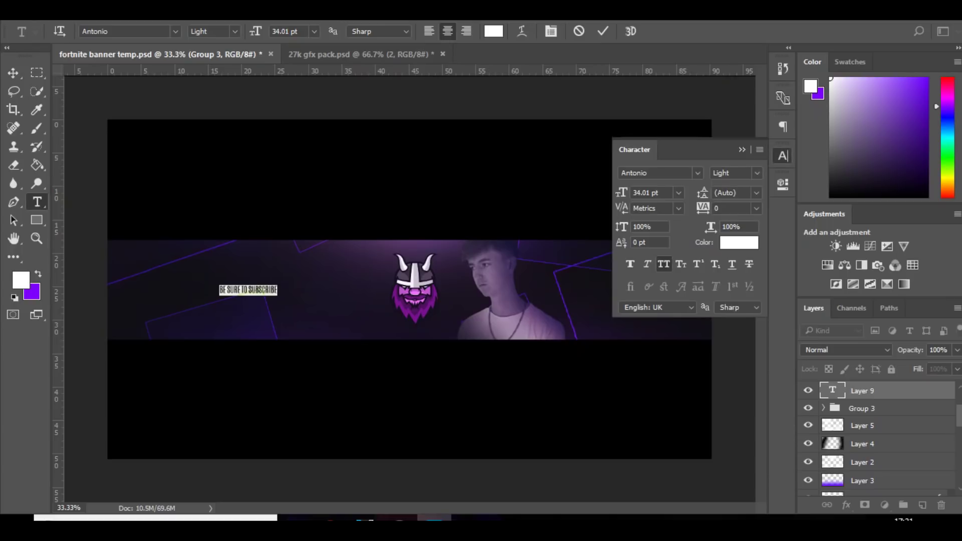
{"action": "left_click_drag", "start_coordinate": [704, 208], "coordinate": [722, 208]}
{"action": "key", "text": "Return"}
{"action": "left_click", "coordinate": [742, 150]}
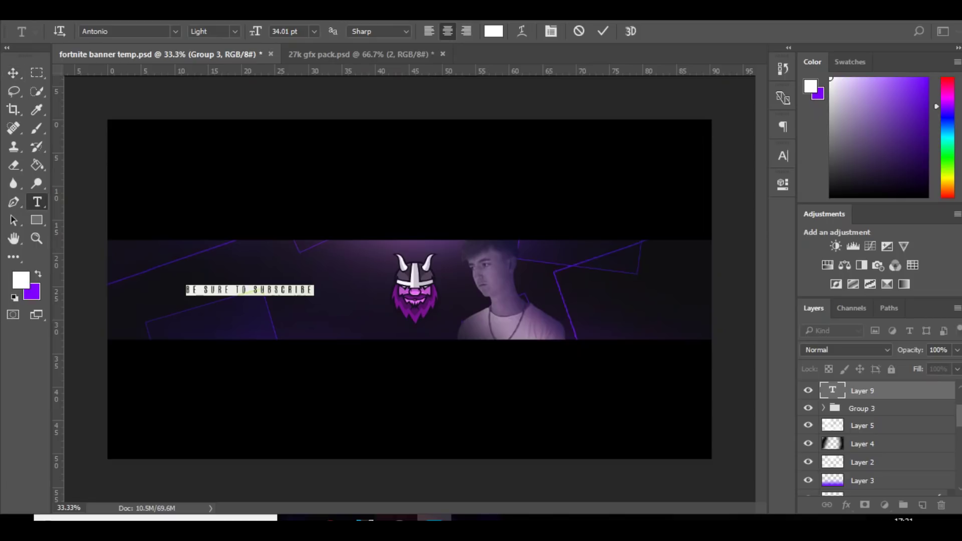
- Commit the BE SURE TO SUBSCRIBE text and nudge it slightly to the right
{"action": "left_click", "coordinate": [13, 73]}
{"action": "key", "text": "Right"}
{"action": "key", "text": "Right"}
{"action": "key", "text": "Right"}
{"action": "key", "text": "Right"}
{"action": "key", "text": "Right"}
{"action": "key", "text": "Right"}
{"action": "key", "text": "Right"}
{"action": "key", "text": "Right"}
{"action": "key", "text": "Right"}
{"action": "key", "text": "Right"}
{"action": "key", "text": "Right"}
{"action": "key", "text": "Right"}
{"action": "key", "text": "Right"}
{"action": "key", "text": "Right"}
{"action": "key", "text": "Left"}
{"action": "key", "text": "Left"}
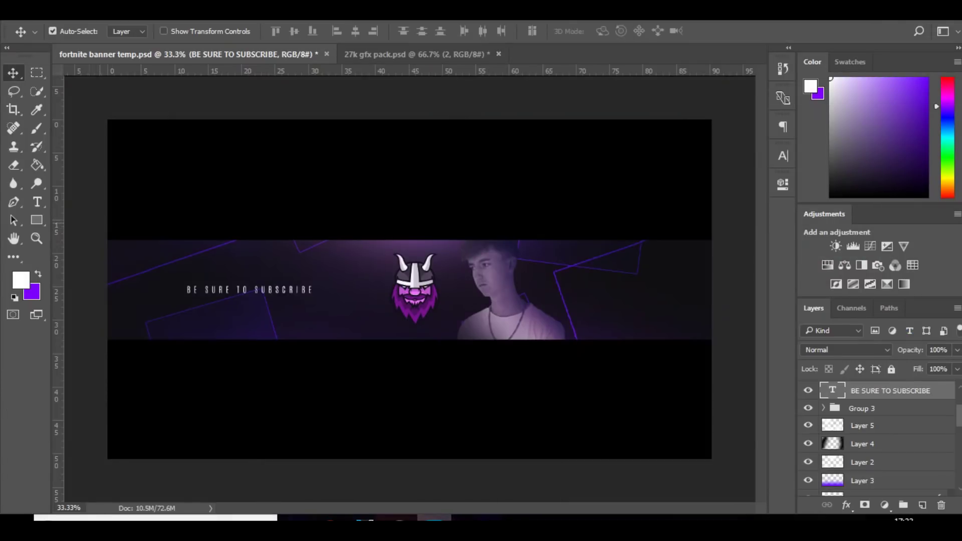
- Add a separate text layer reading TIMPERS between the tagline and the viking mascot
{"action": "key", "text": "t"}
{"action": "left_click", "coordinate": [350, 300]}
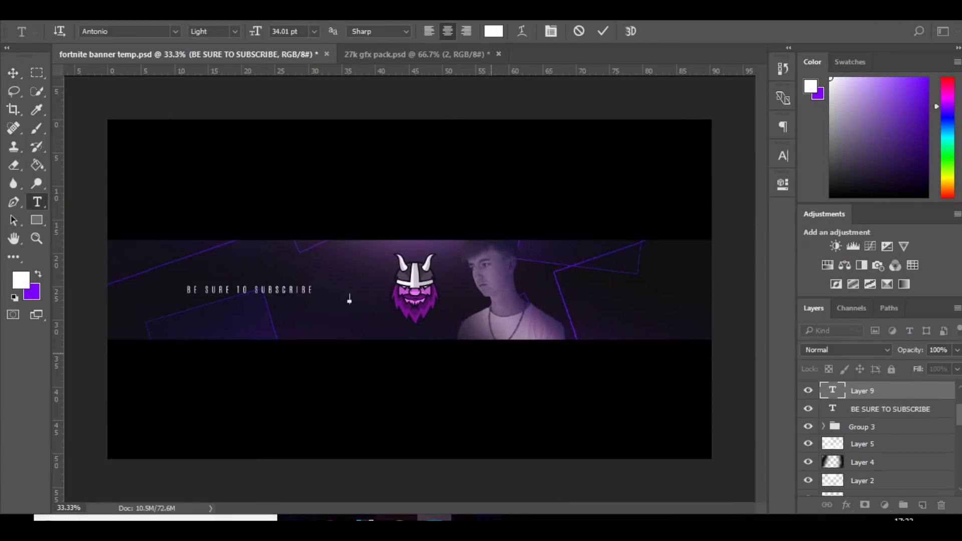
{"action": "type", "text": "TIMPERS"}
- Format the TIMPERS text in the Impact font with a tracking of 0 and a size of 105.01 pt
{"action": "key", "text": "ctrl+a"}
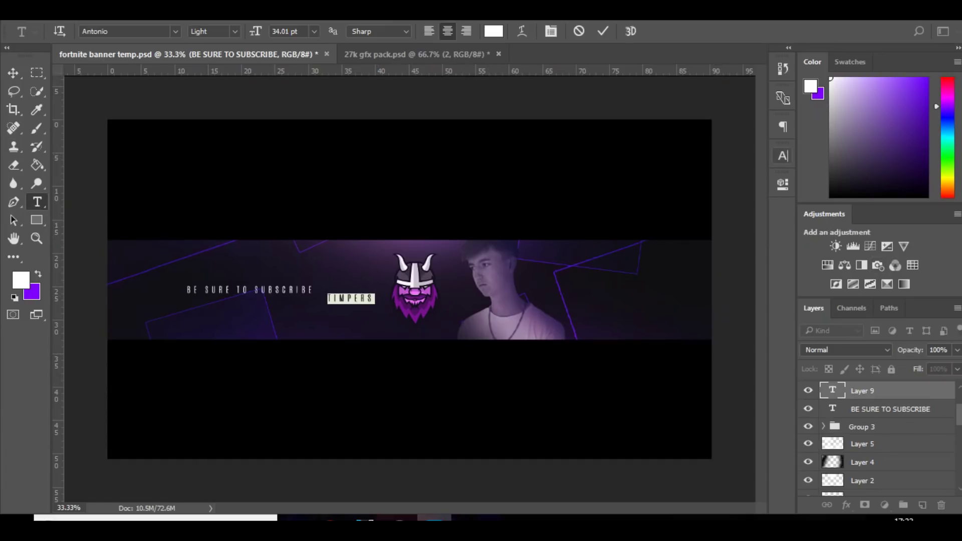
{"action": "left_click", "coordinate": [783, 156]}
{"action": "type", "text": "0"}
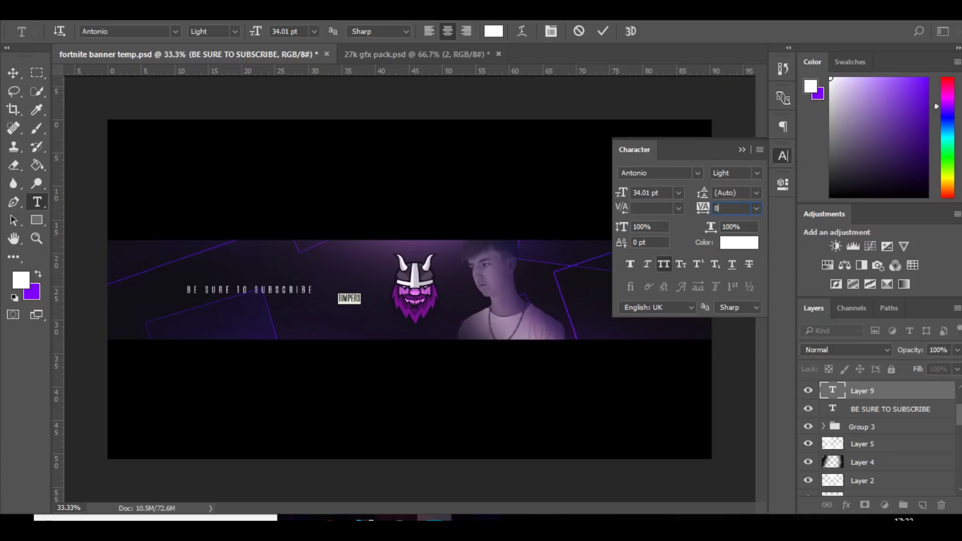
{"action": "left_click", "coordinate": [111, 32]}
{"action": "type", "text": "IMP"}
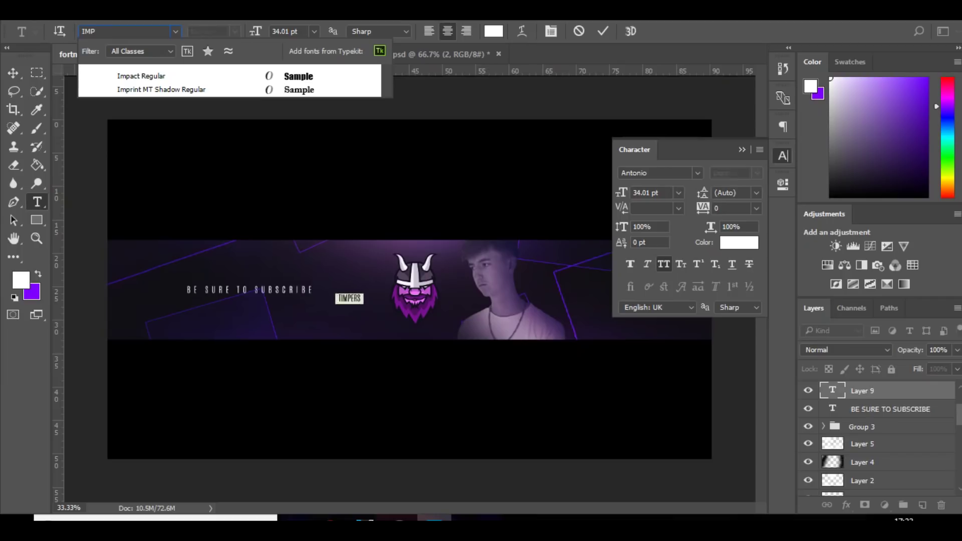
{"action": "key", "text": "Return"}
{"action": "left_click_drag", "start_coordinate": [256, 31], "coordinate": [291, 32]}
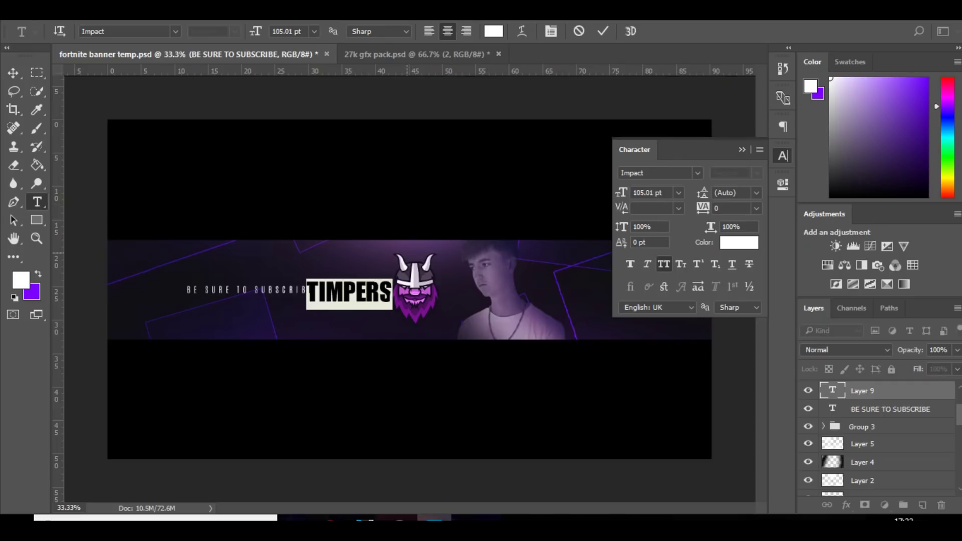
{"action": "type", "text": "ALI"}
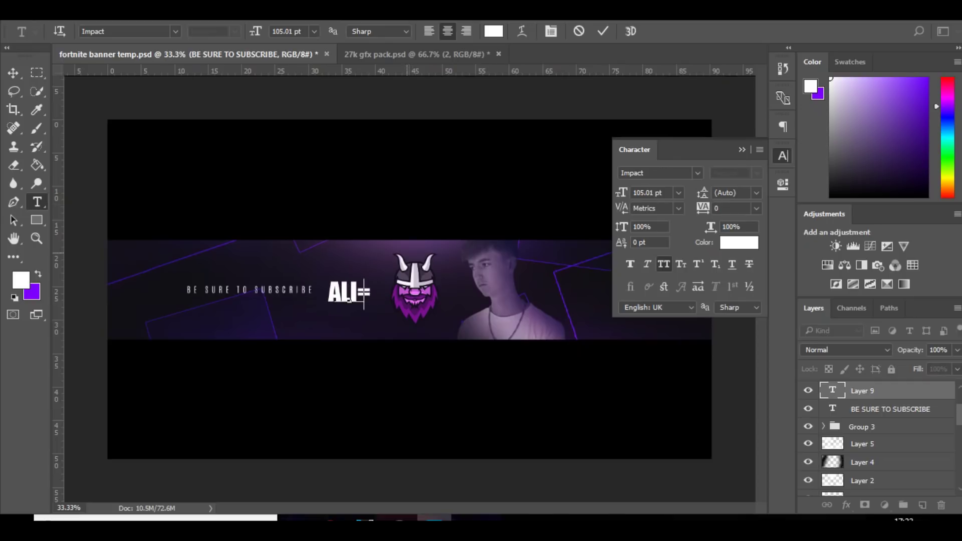
{"action": "type", "text": "-A"}
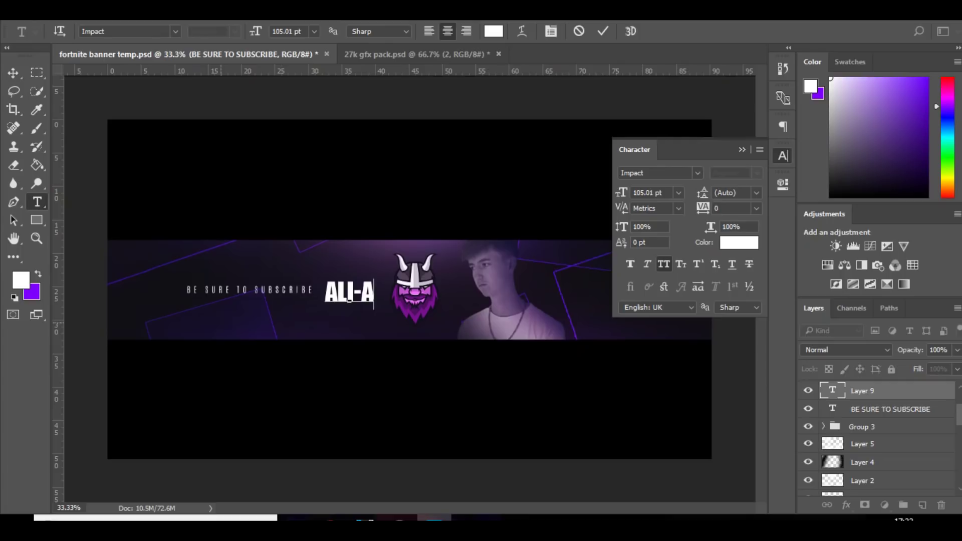
{"action": "key", "text": "BackSpace"}
{"action": "key", "text": "BackSpace"}
{"action": "key", "text": "BackSpace"}
{"action": "key", "text": "BackSpace"}
{"action": "key", "text": "BackSpace"}
{"action": "type", "text": "TIMPERS"}
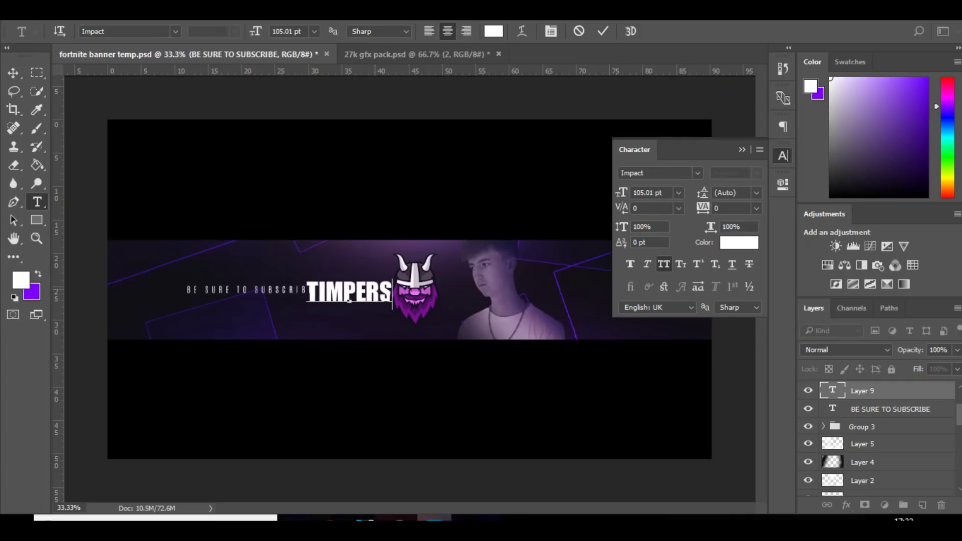
{"action": "double_click", "coordinate": [350, 301]}
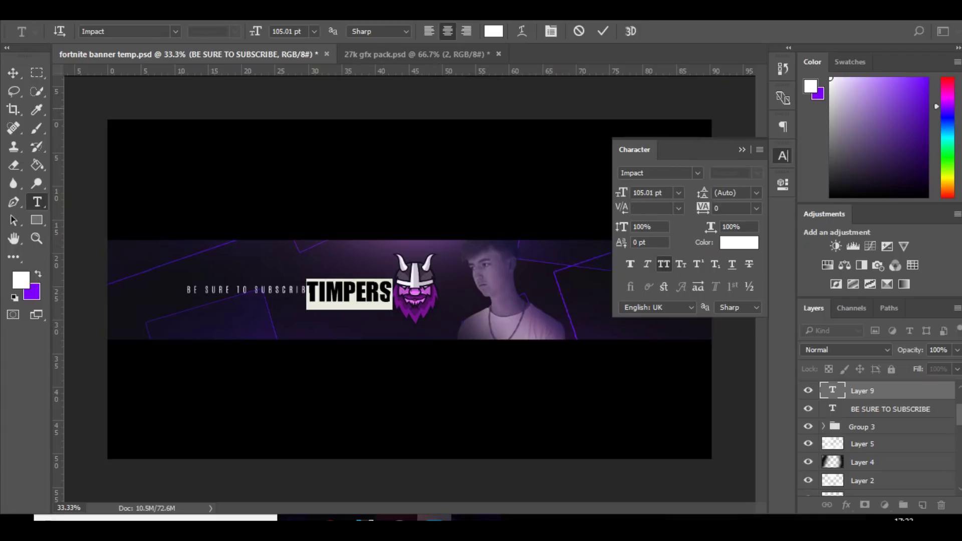
- Set the BE SURE TO SUBSCRIBE text size to 27.01 pt
{"action": "double_click", "coordinate": [833, 409]}
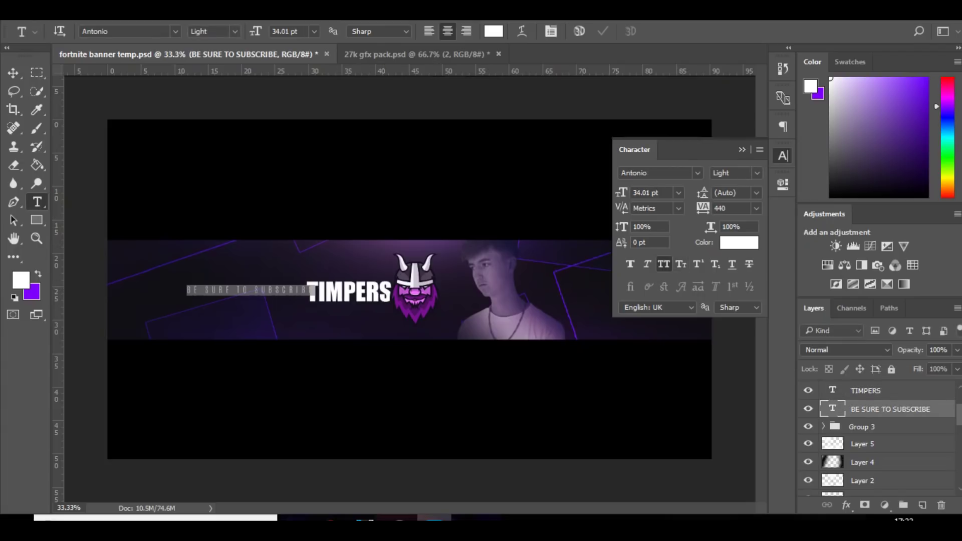
{"action": "left_click_drag", "start_coordinate": [255, 31], "coordinate": [249, 31]}
{"action": "left_click", "coordinate": [13, 73]}
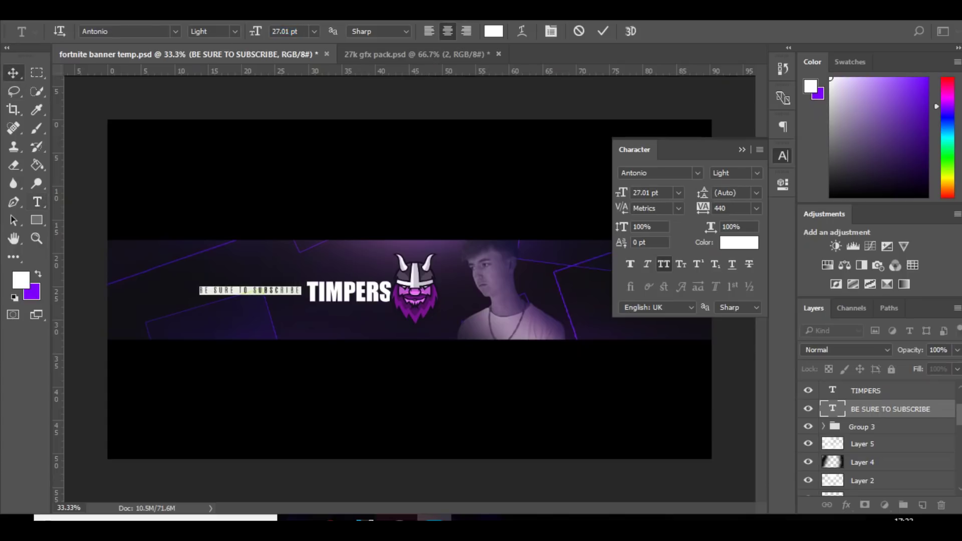
- Nudge the BE SURE TO SUBSCRIBE text left to leave a clear gap before TIMPERS
{"action": "key", "text": "shift+Left"}
{"action": "key", "text": "shift+Left"}
{"action": "key", "text": "shift+Left"}
{"action": "key", "text": "shift+Left"}
{"action": "key", "text": "shift+Left"}
{"action": "key", "text": "shift+Left"}
{"action": "key", "text": "shift+Left"}
{"action": "key", "text": "shift+Left"}
{"action": "key", "text": "shift+Left"}
{"action": "key", "text": "shift+Left"}
{"action": "key", "text": "shift+Left"}
{"action": "key", "text": "shift+Left"}
{"action": "key", "text": "shift+Left"}
{"action": "key", "text": "shift+Left"}
{"action": "key", "text": "shift+Left"}
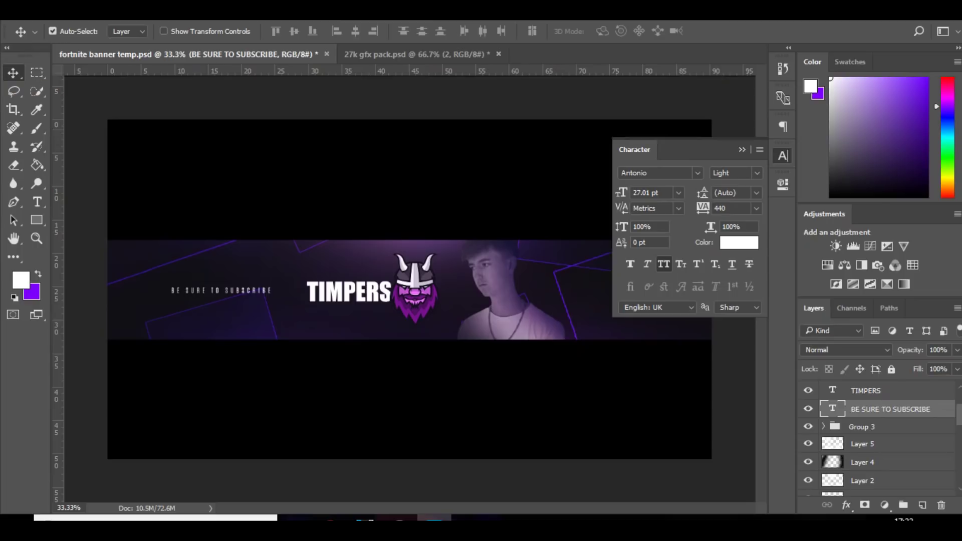
{"action": "left_click", "coordinate": [783, 156]}
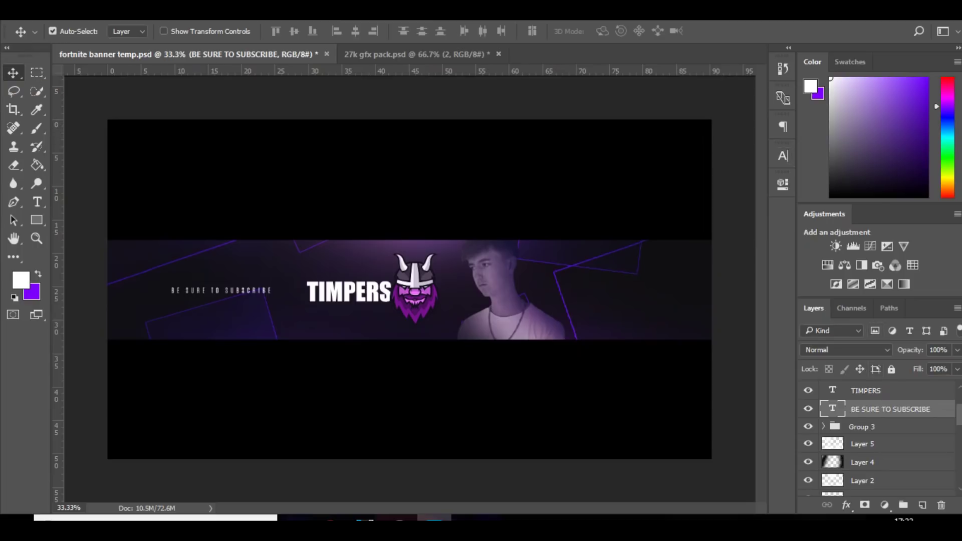
- Nudge the TIMPERS text left so it stands clear of the viking mascot
{"action": "left_click", "coordinate": [867, 391]}
{"action": "key", "text": "shift+Left"}
{"action": "key", "text": "shift+Left"}
{"action": "key", "text": "shift+Left"}
{"action": "key", "text": "shift+Left"}
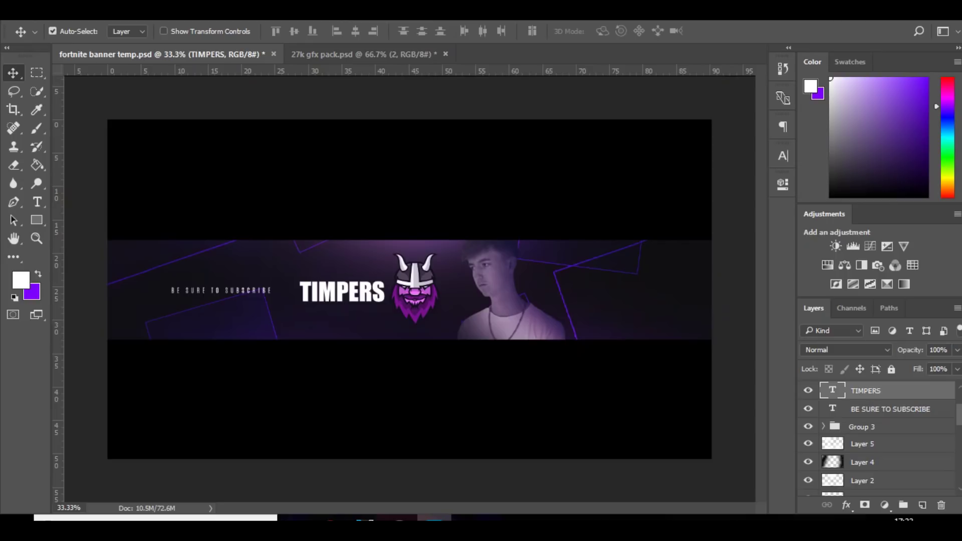
- Recolour the TIMPERS text to purple 7a1090, sampled from the viking's beard
{"action": "double_click", "coordinate": [833, 390]}
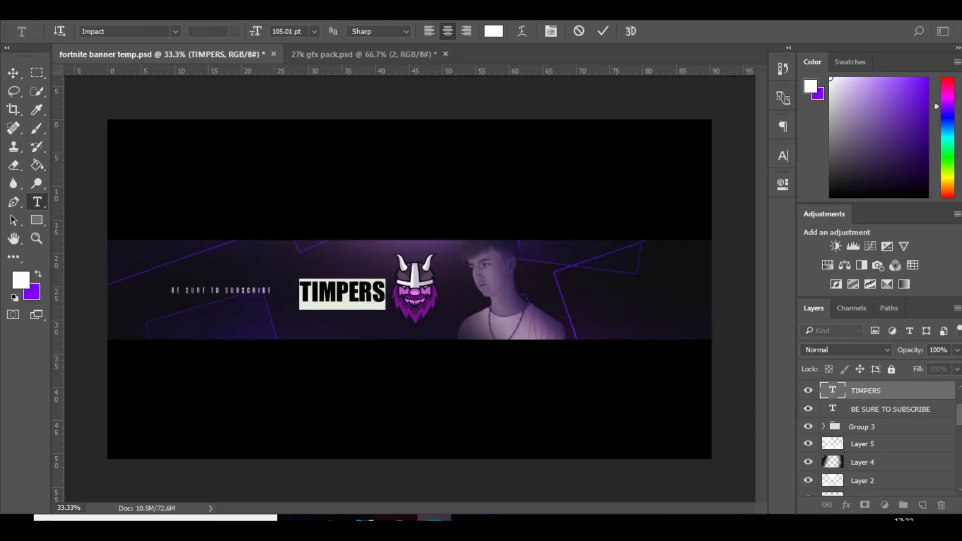
{"action": "left_click", "coordinate": [494, 31]}
{"action": "left_click", "coordinate": [680, 179]}
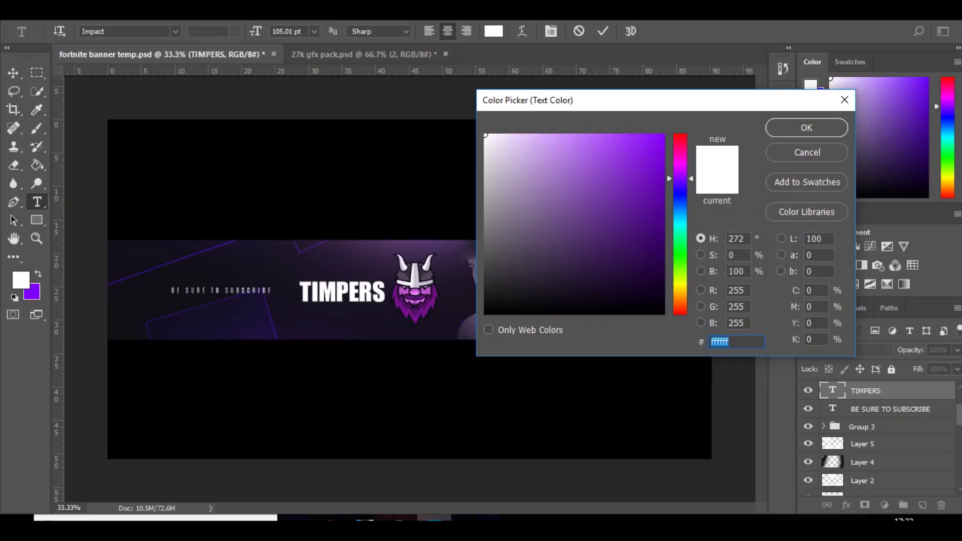
{"action": "left_click", "coordinate": [434, 302]}
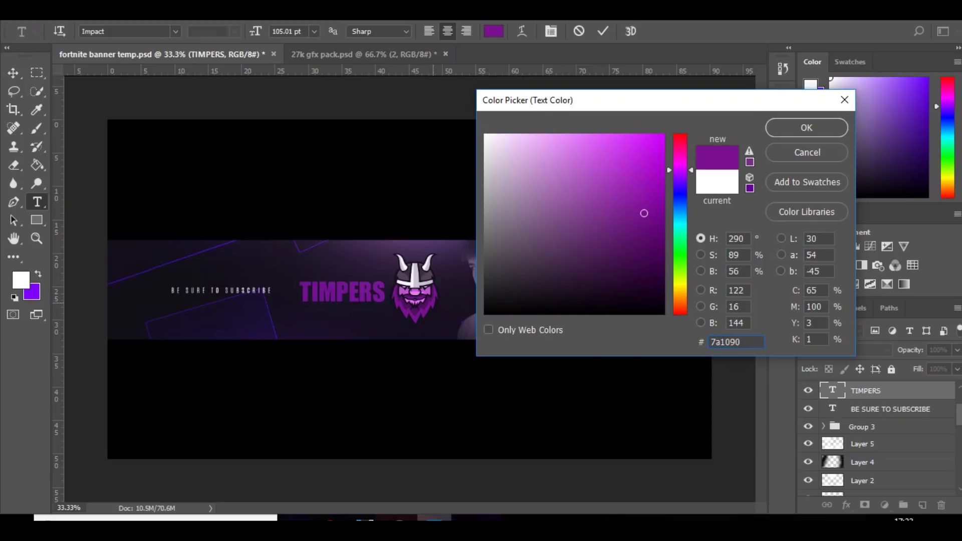
{"action": "key", "text": "Return"}
{"action": "left_click", "coordinate": [13, 73]}
- Add a Gradient Overlay effect to the TIMPERS layer in Overlay blend mode and adjust its opacity
{"action": "double_click", "coordinate": [907, 392]}
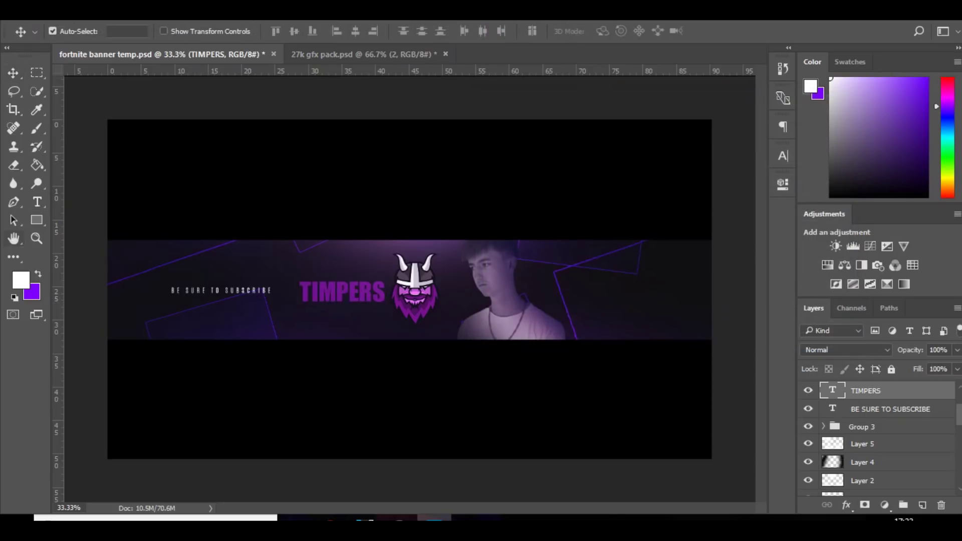
{"action": "left_click", "coordinate": [391, 379]}
{"action": "left_click", "coordinate": [630, 214]}
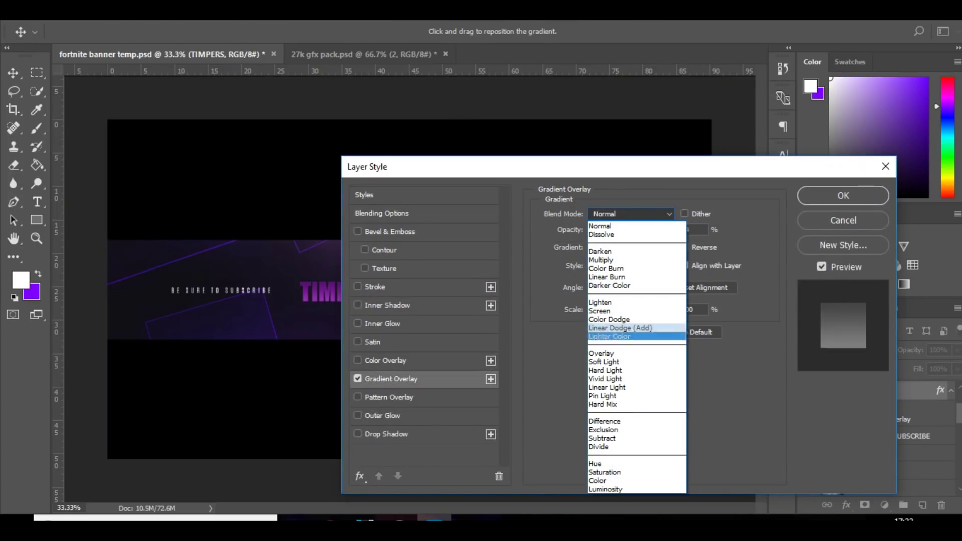
{"action": "left_click", "coordinate": [611, 353]}
{"action": "left_click_drag", "start_coordinate": [657, 161], "coordinate": [796, 136]}
{"action": "left_click_drag", "start_coordinate": [748, 206], "coordinate": [760, 206]}
- Add a white Inner Glow to the TIMPERS text in Overlay blend mode at 31% opacity
{"action": "left_click", "coordinate": [497, 298]}
{"action": "left_click", "coordinate": [768, 190]}
{"action": "left_click", "coordinate": [747, 329]}
{"action": "mouse_move", "coordinate": [741, 206]}
{"action": "left_mouse_down"}
{"action": "mouse_move", "coordinate": [797, 206]}
{"action": "mouse_move", "coordinate": [751, 206]}
{"action": "left_mouse_up"}
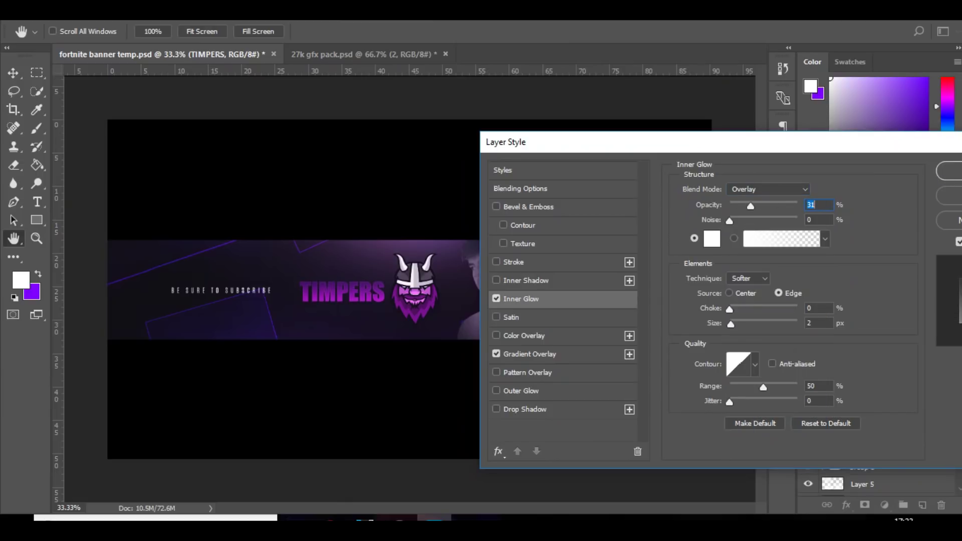
- Add a black Satin effect to the TIMPERS text in Overlay blend mode at 18% opacity
{"action": "left_click", "coordinate": [512, 317]}
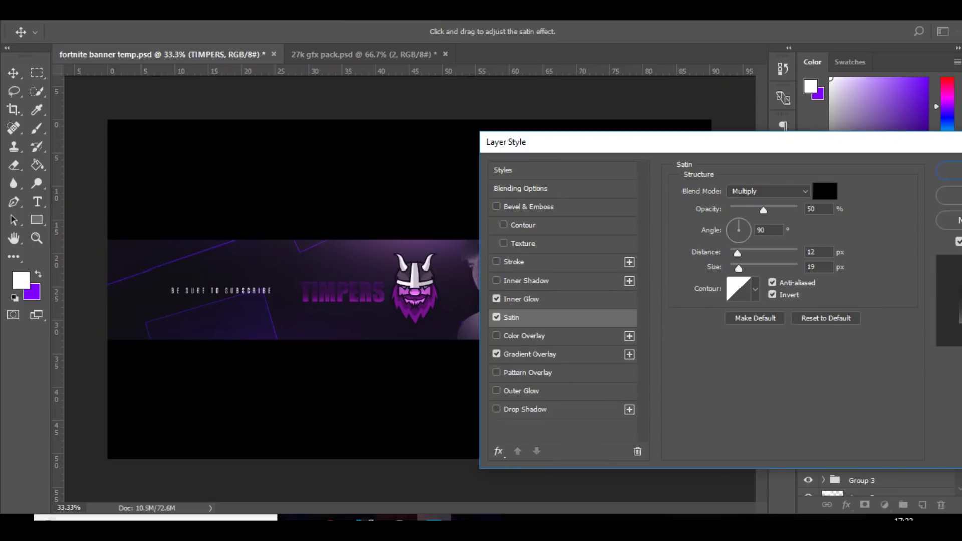
{"action": "left_click", "coordinate": [768, 191]}
{"action": "left_click", "coordinate": [757, 327]}
{"action": "left_click_drag", "start_coordinate": [763, 210], "coordinate": [741, 210]}
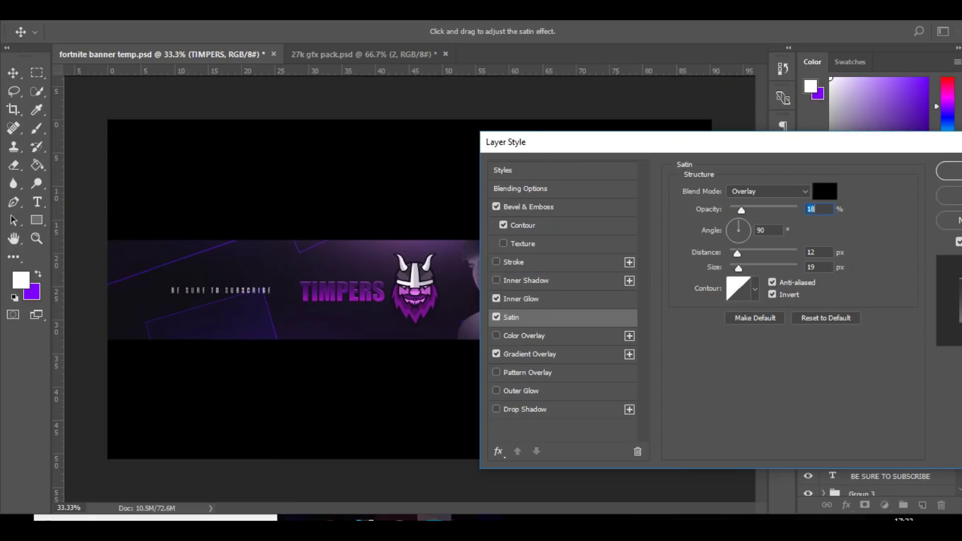
- Fine-tune the Satin shading on the TIMPERS text
{"action": "mouse_move", "coordinate": [735, 225]}
{"action": "left_mouse_down"}
{"action": "mouse_move", "coordinate": [731, 235]}
{"action": "mouse_move", "coordinate": [744, 211]}
{"action": "mouse_move", "coordinate": [771, 210]}
{"action": "mouse_move", "coordinate": [737, 210]}
{"action": "left_mouse_up"}
{"action": "key", "text": "Down"}
{"action": "key", "text": "Down"}
{"action": "key", "text": "Down"}
{"action": "key", "text": "Down"}
{"action": "key", "text": "Down"}
{"action": "key", "text": "Down"}
{"action": "key", "text": "Down"}
{"action": "key", "text": "Down"}
{"action": "key", "text": "Down"}
{"action": "key", "text": "Down"}
{"action": "key", "text": "Up"}
{"action": "key", "text": "Up"}
{"action": "key", "text": "Up"}
{"action": "key", "text": "Up"}
{"action": "key", "text": "Up"}
{"action": "key", "text": "Up"}
{"action": "key", "text": "Up"}
{"action": "key", "text": "Up"}
{"action": "key", "text": "Up"}
{"action": "key", "text": "Up"}
{"action": "key", "text": "Up"}
{"action": "key", "text": "Up"}
{"action": "key", "text": "Up"}
- Adjust the TIMPERS Bevel & Emboss to a -146° angle, 0° altitude and 52% highlight opacity, and apply the layer style
{"action": "left_click", "coordinate": [523, 226]}
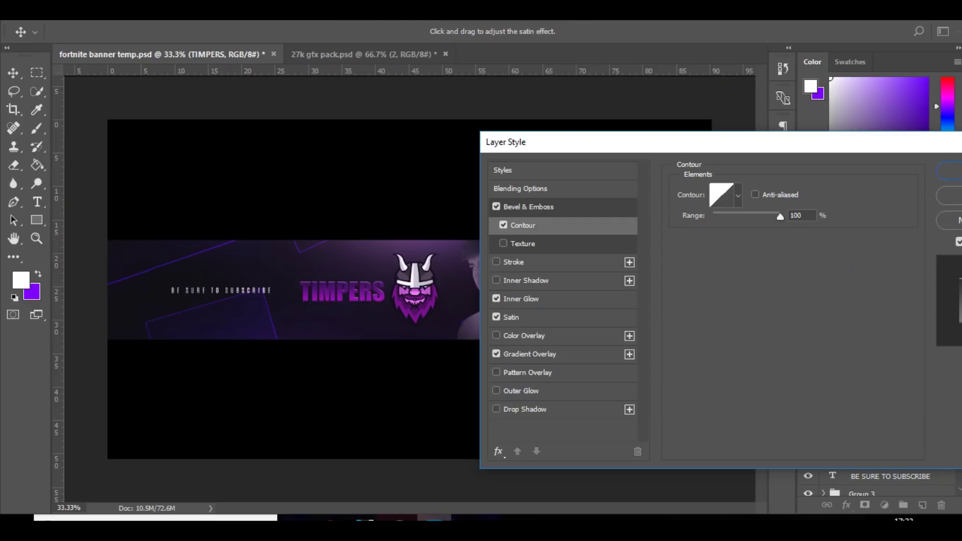
{"action": "mouse_move", "coordinate": [781, 217]}
{"action": "left_mouse_down"}
{"action": "mouse_move", "coordinate": [722, 217]}
{"action": "mouse_move", "coordinate": [781, 217]}
{"action": "left_mouse_up"}
{"action": "left_click", "coordinate": [529, 207]}
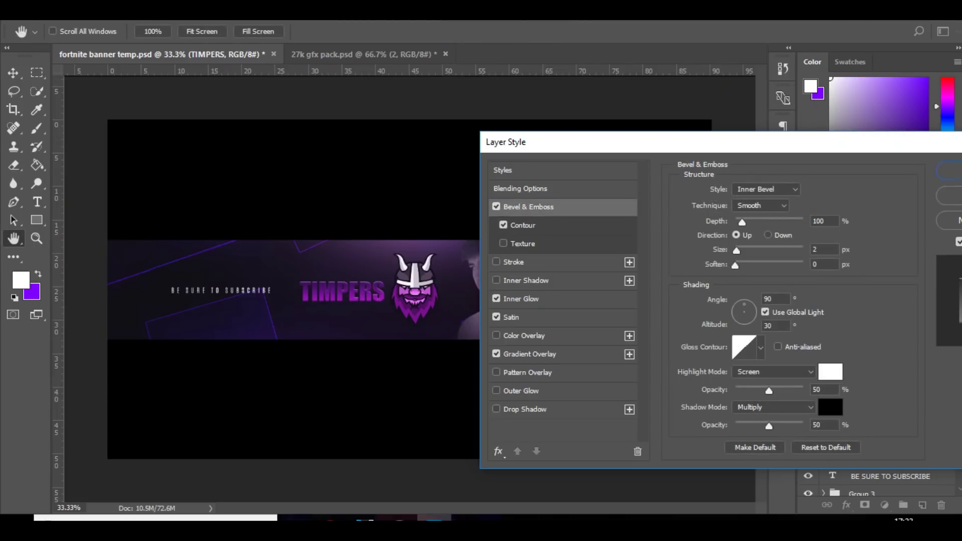
{"action": "mouse_move", "coordinate": [770, 391]}
{"action": "left_mouse_down"}
{"action": "mouse_move", "coordinate": [740, 391]}
{"action": "mouse_move", "coordinate": [754, 391]}
{"action": "left_mouse_up"}
{"action": "left_click", "coordinate": [734, 319]}
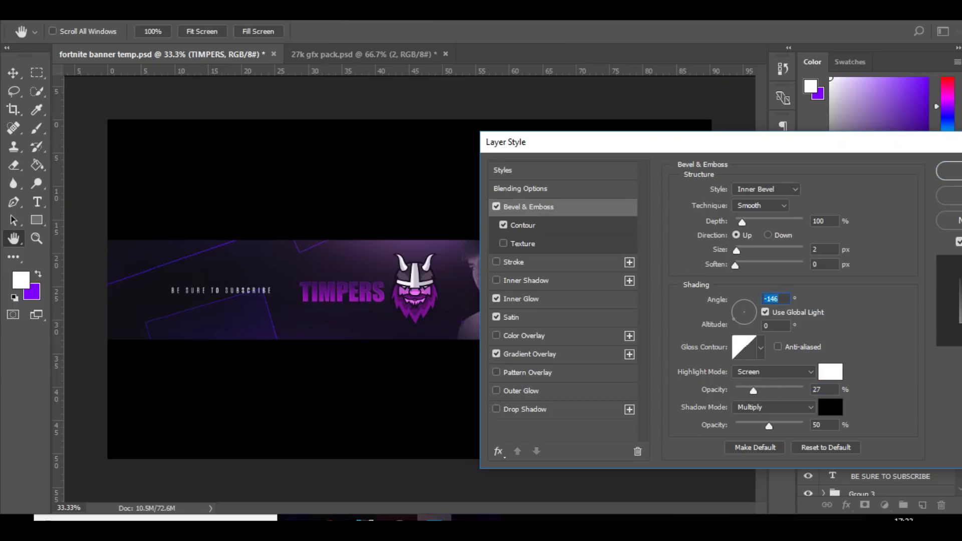
{"action": "scroll", "coordinate": [828, 383], "scroll_direction": "up", "scroll_amount": 20}
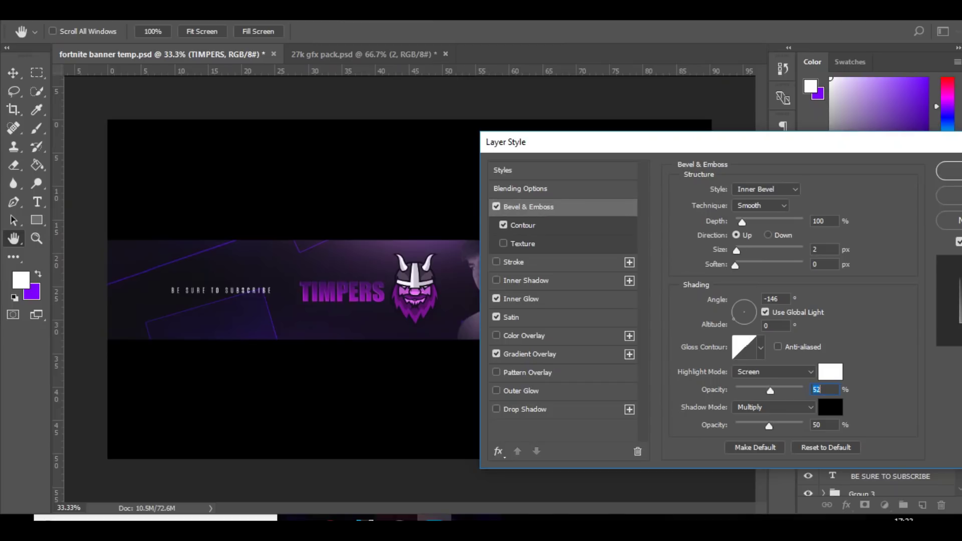
{"action": "key", "text": "Return"}
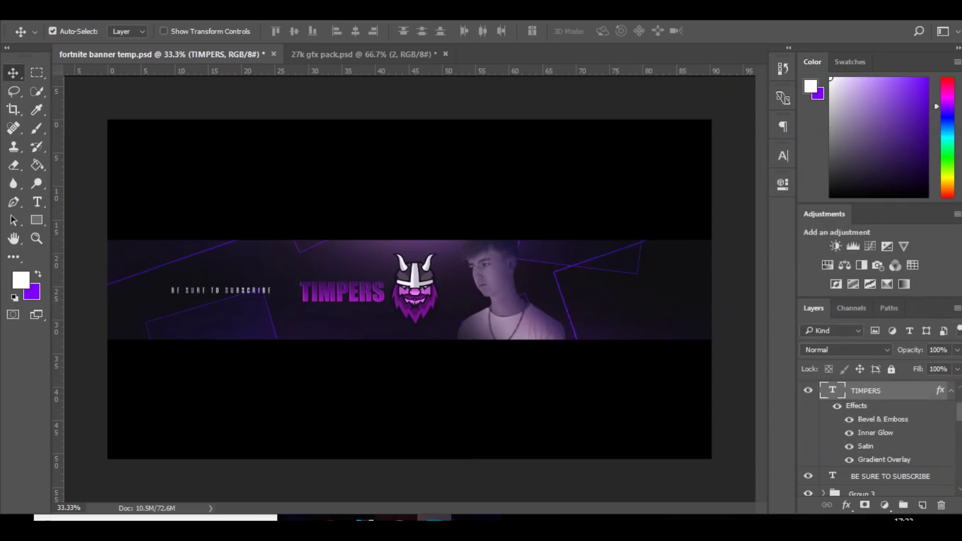
- Rasterize the TIMPERS layer style and skew the title into an italic-looking slant to the right
{"action": "right_click", "coordinate": [887, 390]}
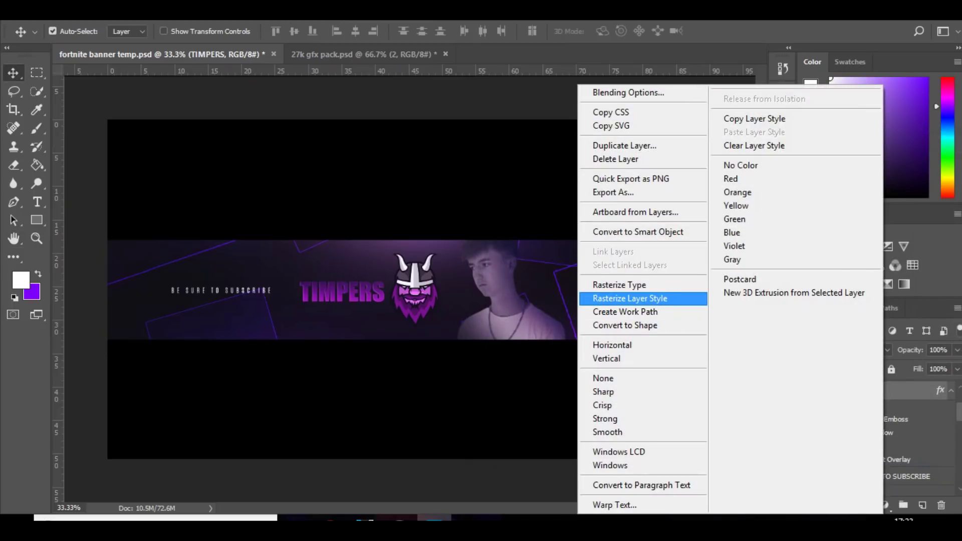
{"action": "left_click", "coordinate": [627, 299]}
{"action": "key", "text": "ctrl+t"}
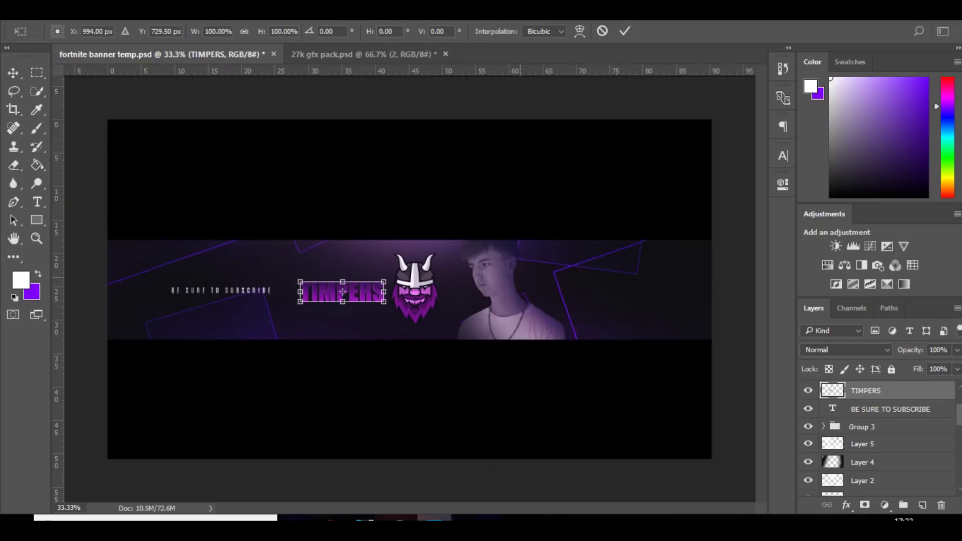
{"action": "left_click_drag", "start_coordinate": [345, 281], "coordinate": [349, 282]}
{"action": "key", "text": "Return"}
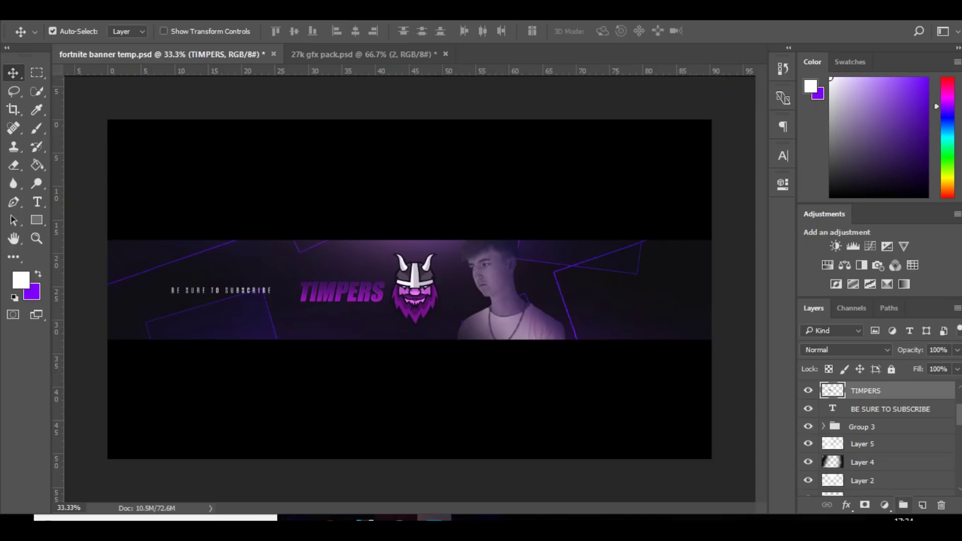
- Paint two large soft purple glows on a new layer, below the TIMPERS title and above the right side of the portrait
{"action": "left_click", "coordinate": [922, 505]}
{"action": "key", "text": "b"}
{"action": "key", "text": "x"}
{"action": "mouse_move", "coordinate": [358, 331]}
{"action": "left_mouse_down"}
{"action": "mouse_move", "coordinate": [381, 332]}
{"action": "mouse_move", "coordinate": [359, 331]}
{"action": "left_mouse_up"}
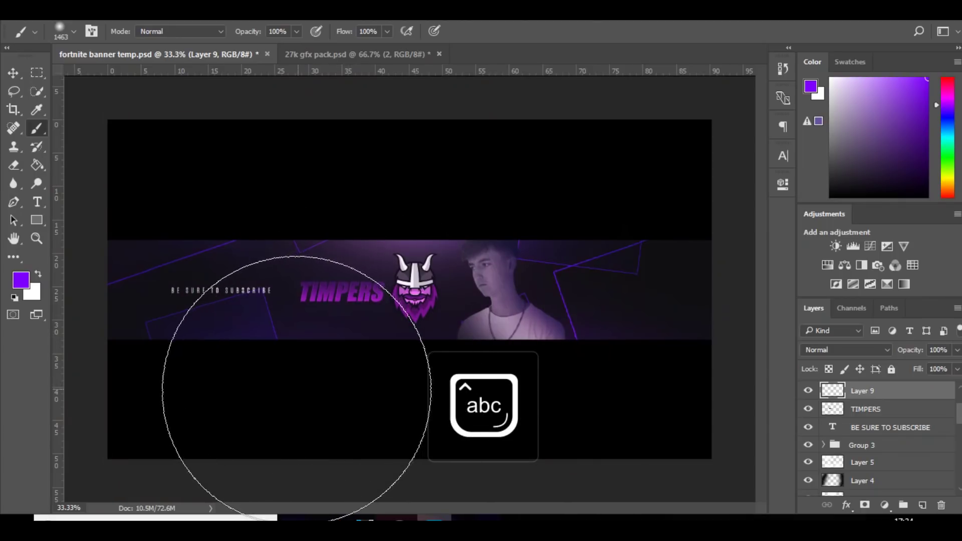
{"action": "left_click", "coordinate": [296, 388]}
{"action": "left_click", "coordinate": [540, 166]}
- Set the new purple glow layer to Color Dodge blending at 20% opacity
{"action": "left_click", "coordinate": [846, 350]}
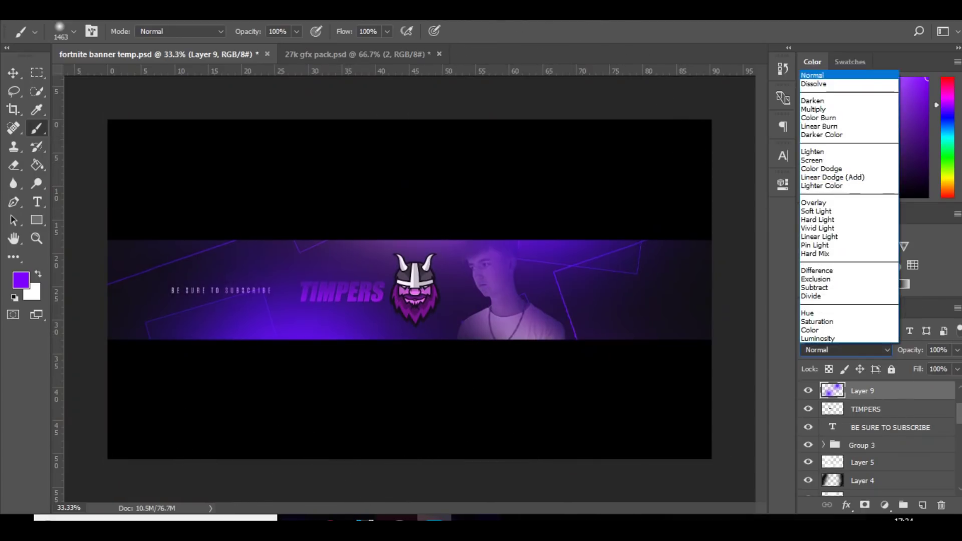
{"action": "left_click", "coordinate": [822, 169]}
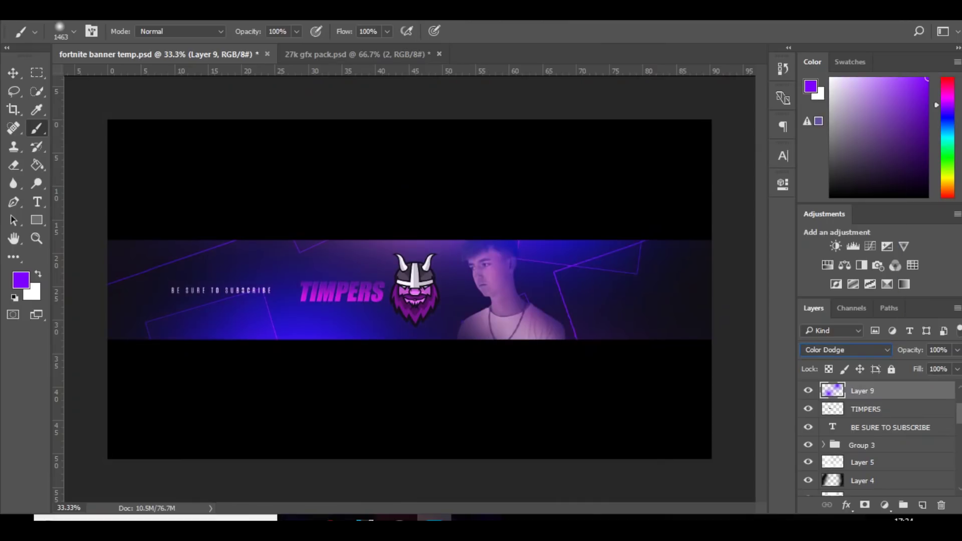
{"action": "left_click", "coordinate": [957, 350]}
{"action": "left_click_drag", "start_coordinate": [956, 367], "coordinate": [904, 367]}
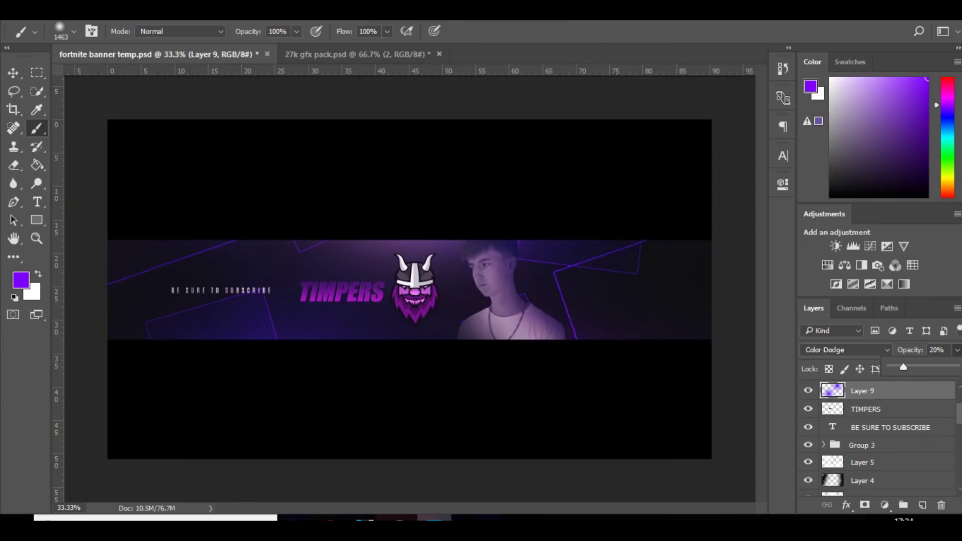
- Try to desaturate the TIMPERS title with Hue/Saturation
{"action": "left_click", "coordinate": [891, 428]}
{"action": "left_click", "coordinate": [882, 410]}
{"action": "key", "text": "ctrl+u"}
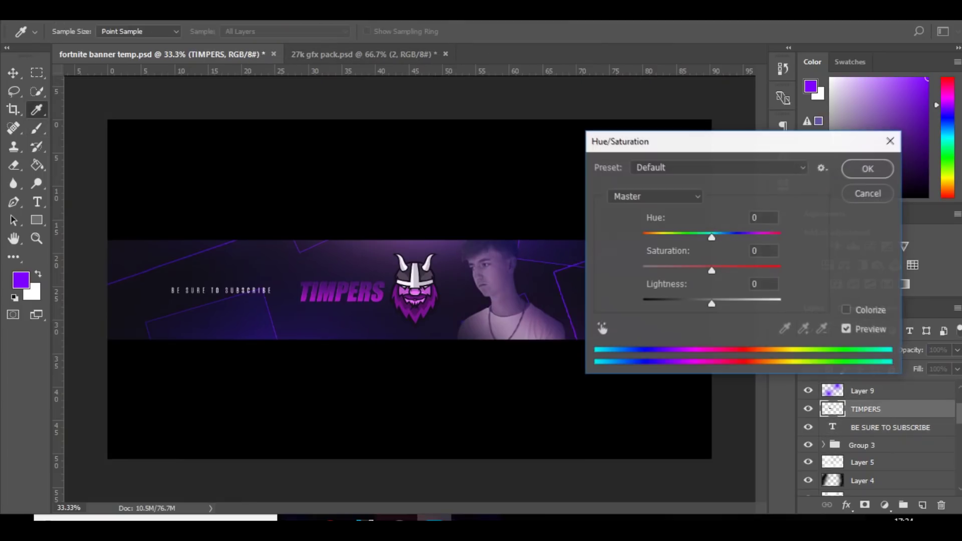
{"action": "left_click_drag", "start_coordinate": [711, 271], "coordinate": [642, 271]}
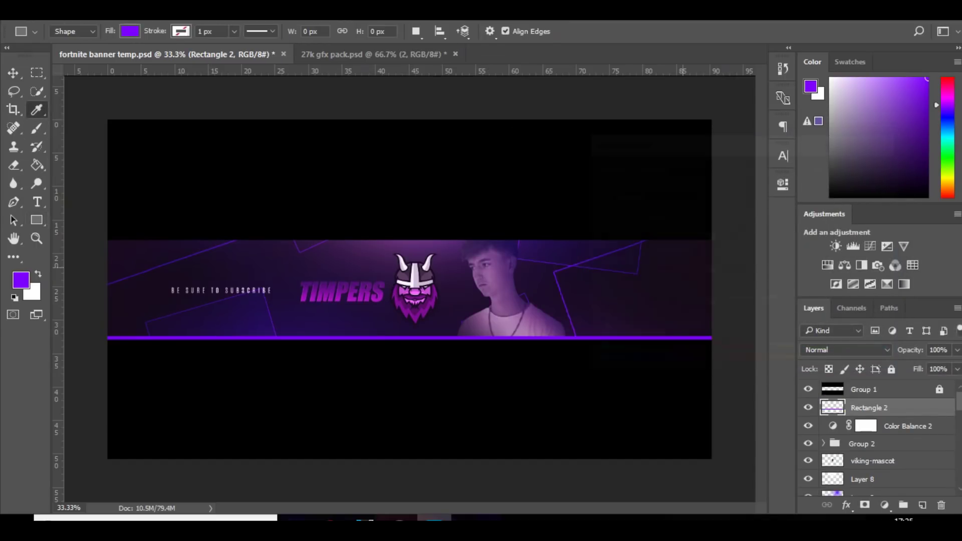
- Raise the lightness of the purple bar along the banner's lower edge to white and set its layer to Overlay blending
{"action": "key", "text": "ctrl+u"}
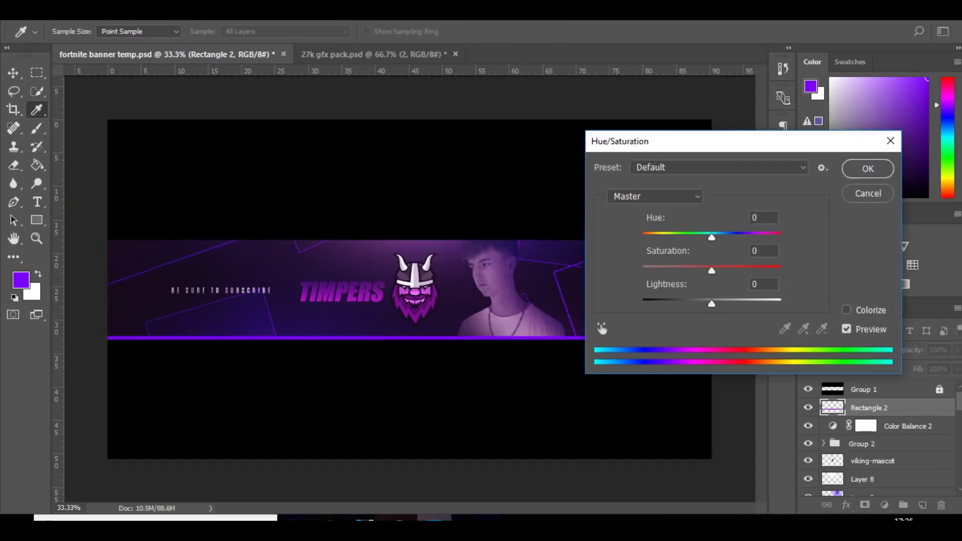
{"action": "left_click_drag", "start_coordinate": [712, 304], "coordinate": [781, 304]}
{"action": "key", "text": "Return"}
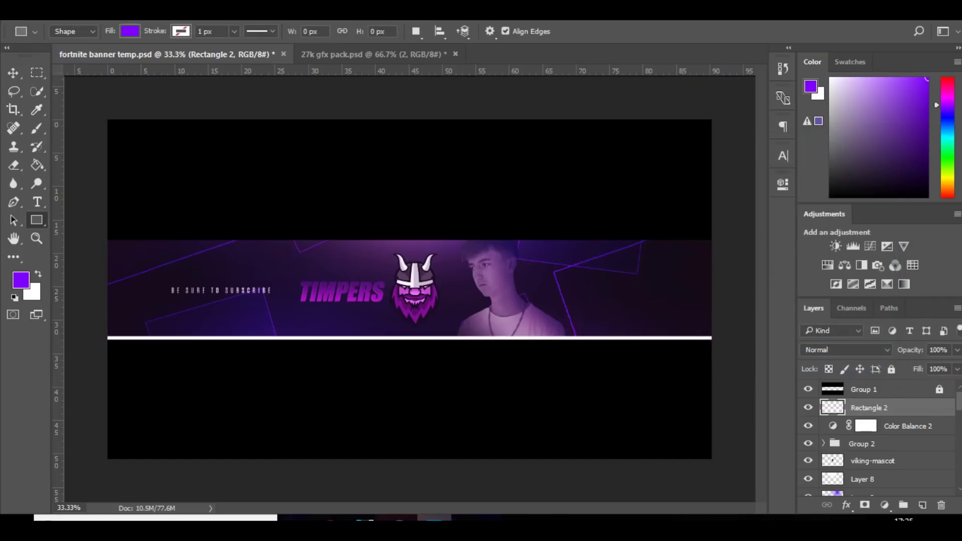
{"action": "left_click", "coordinate": [847, 350]}
{"action": "left_click", "coordinate": [842, 202]}
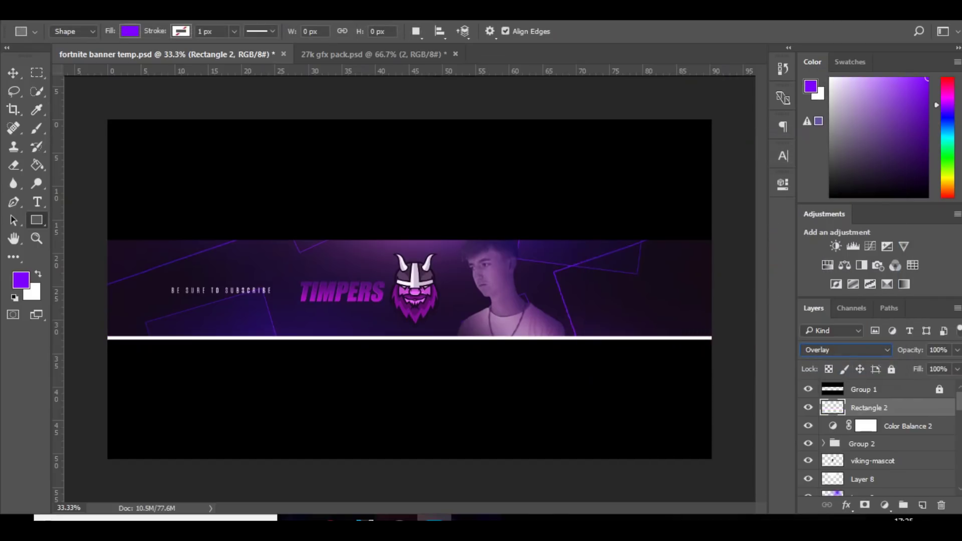
- Duplicate the overlay bar and move the copy up to the banner's upper edge
{"action": "left_click", "coordinate": [13, 73]}
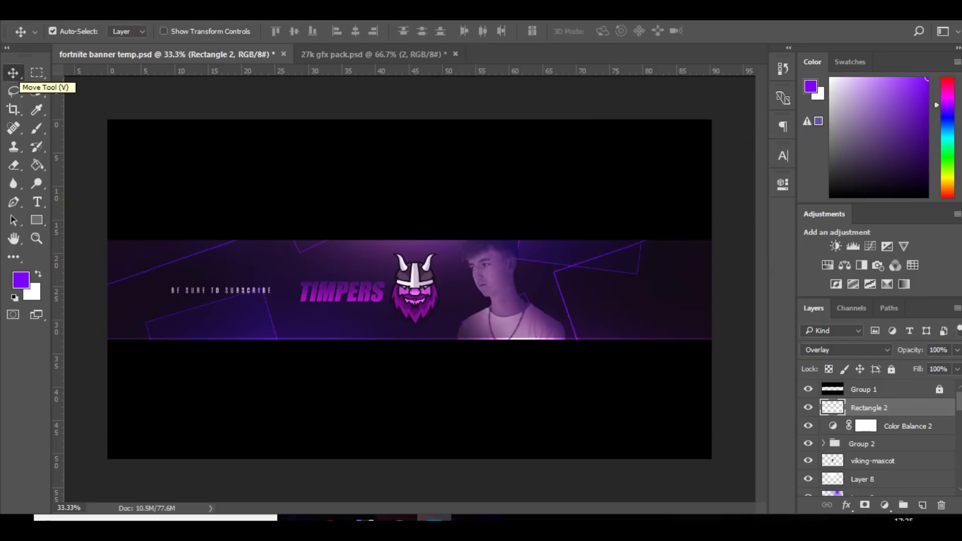
{"action": "key", "text": "ctrl+j"}
{"action": "key", "text": "ctrl+t"}
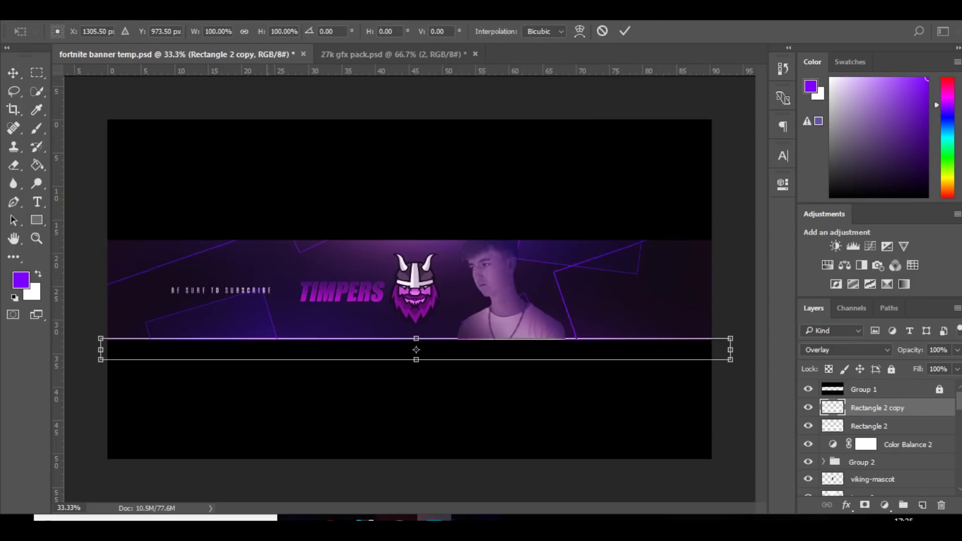
{"action": "left_click_drag", "start_coordinate": [266, 350], "coordinate": [266, 236]}
{"action": "key", "text": "Return"}
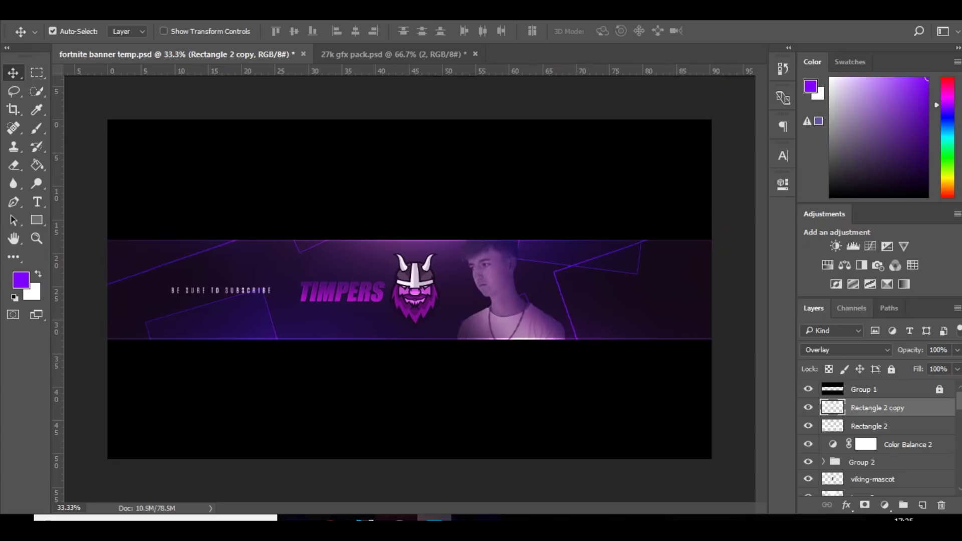
- Add a Brightness/Contrast adjustment and a Curves adjustment with a slight S-curve above the banner artwork
{"action": "left_click", "coordinate": [836, 246]}
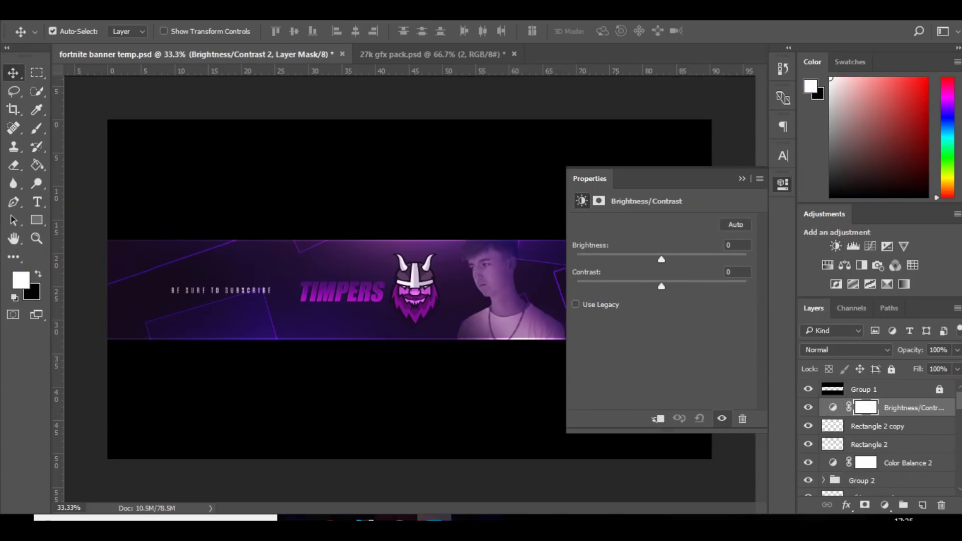
{"action": "left_click_drag", "start_coordinate": [662, 259], "coordinate": [704, 290]}
{"action": "left_click", "coordinate": [871, 246]}
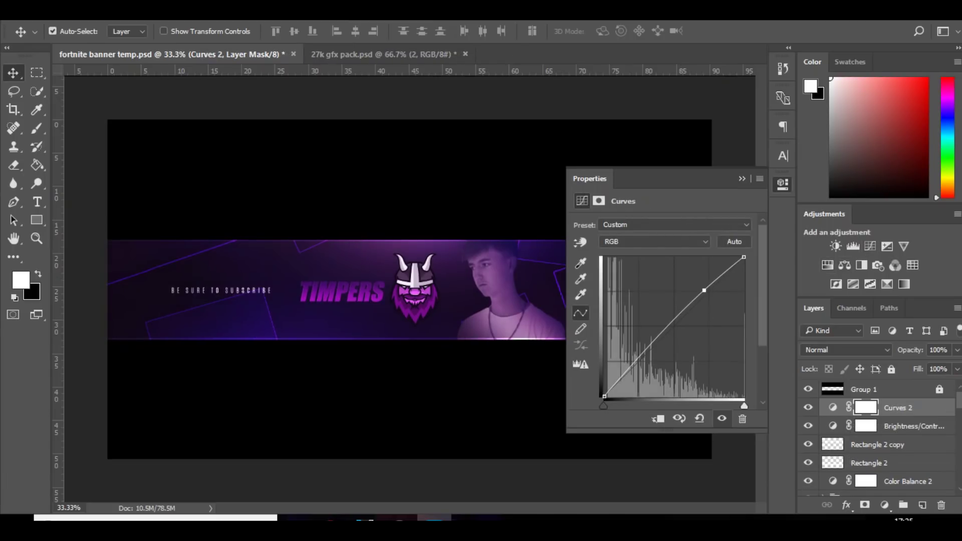
{"action": "left_click_drag", "start_coordinate": [641, 358], "coordinate": [641, 364]}
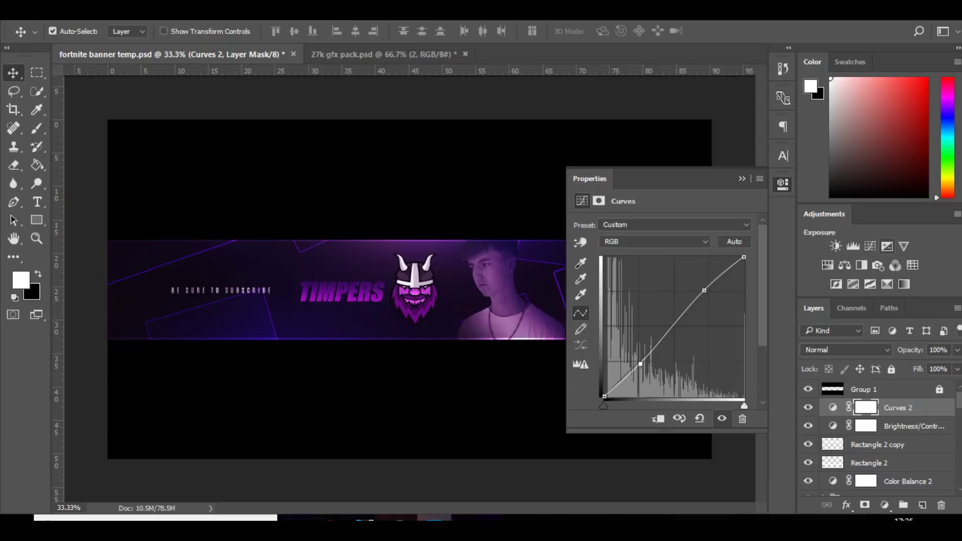
- Add an Exposure adjustment with exposure +0.22, offset +0.0083 and gamma correction 0.86
{"action": "left_click", "coordinate": [887, 246]}
{"action": "left_click_drag", "start_coordinate": [662, 260], "coordinate": [671, 313]}
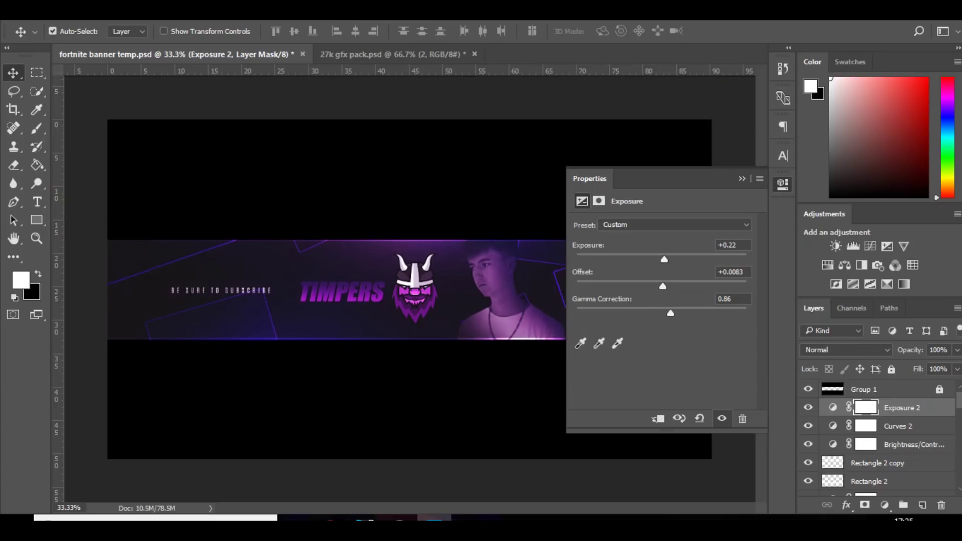
{"action": "left_click", "coordinate": [742, 178]}
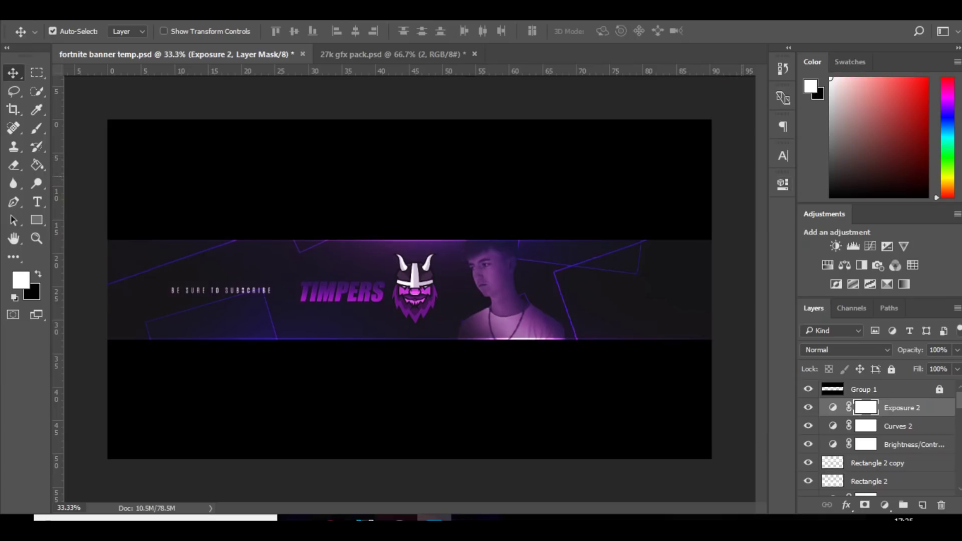
- Group the Exposure, Curves and Brightness/Contrast adjustment layers and toggle the group's visibility to compare the banner
{"action": "left_click", "coordinate": [914, 445], "text": "shift"}
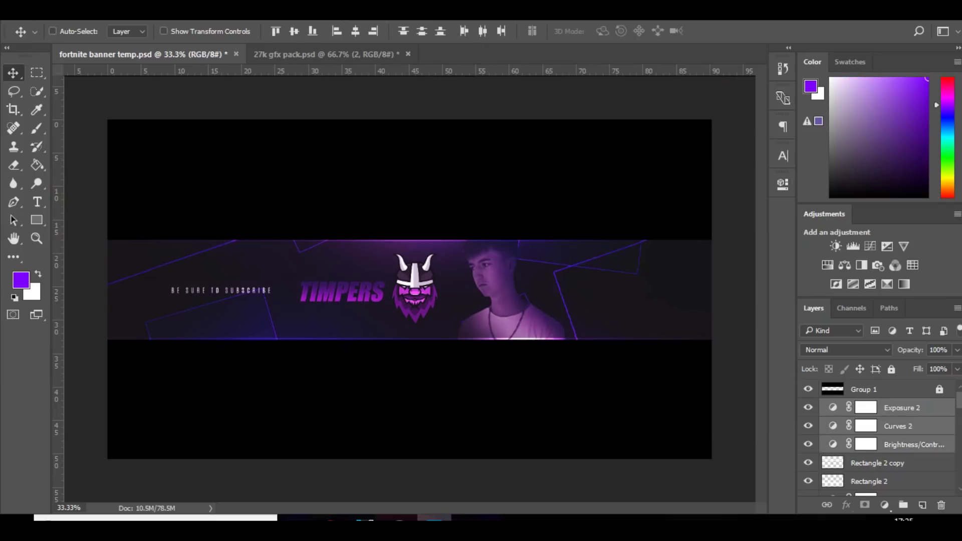
{"action": "key", "text": "ctrl+g"}
{"action": "left_click", "coordinate": [809, 407]}
{"action": "left_click", "coordinate": [808, 407]}
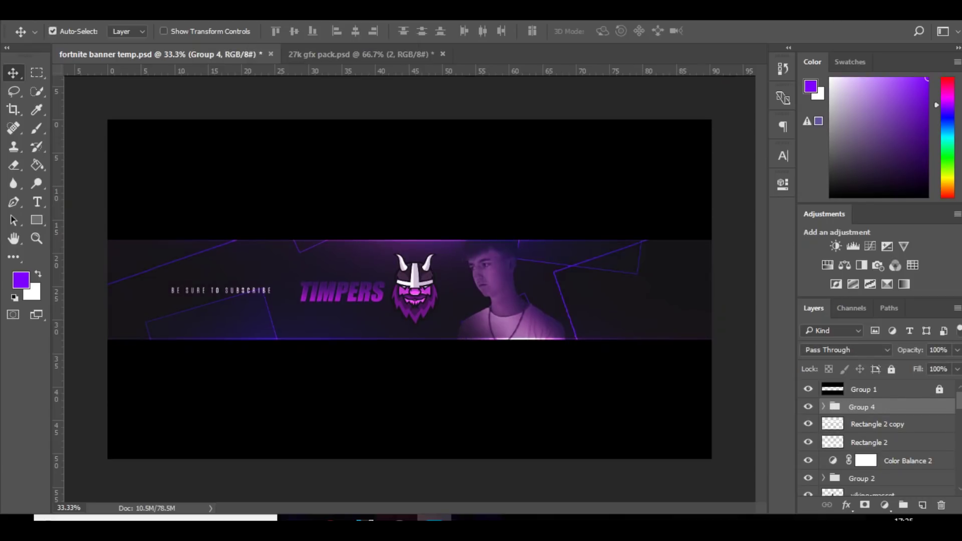
- Switch to the browser to examine the Ali-A YouTube channel banner as a reference, and return to Photoshop
{"action": "left_click", "coordinate": [331, 521]}
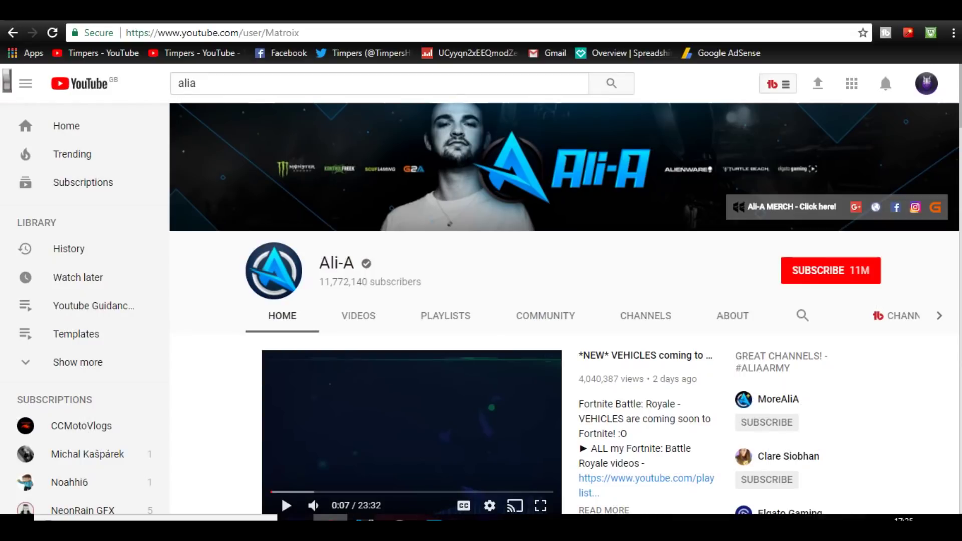
{"action": "key", "text": "alt+Tab"}
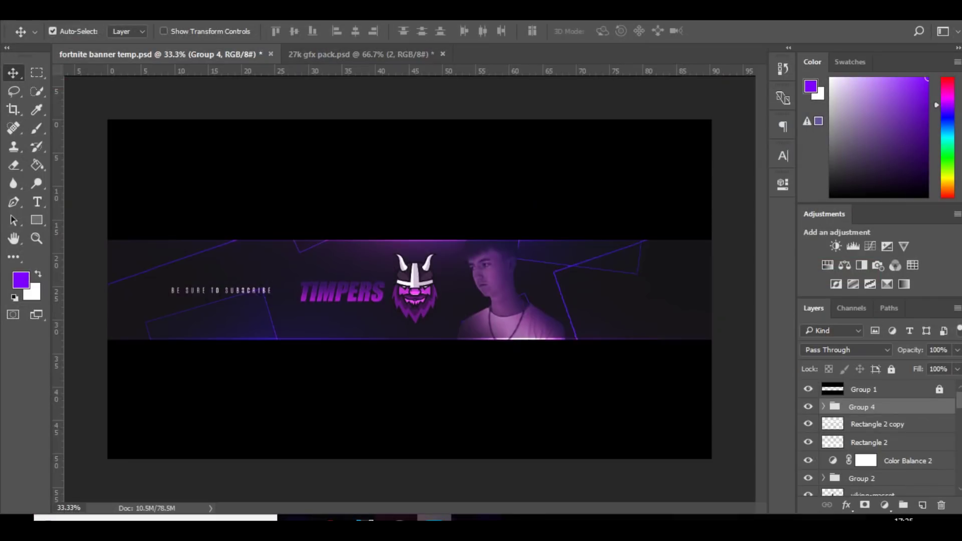